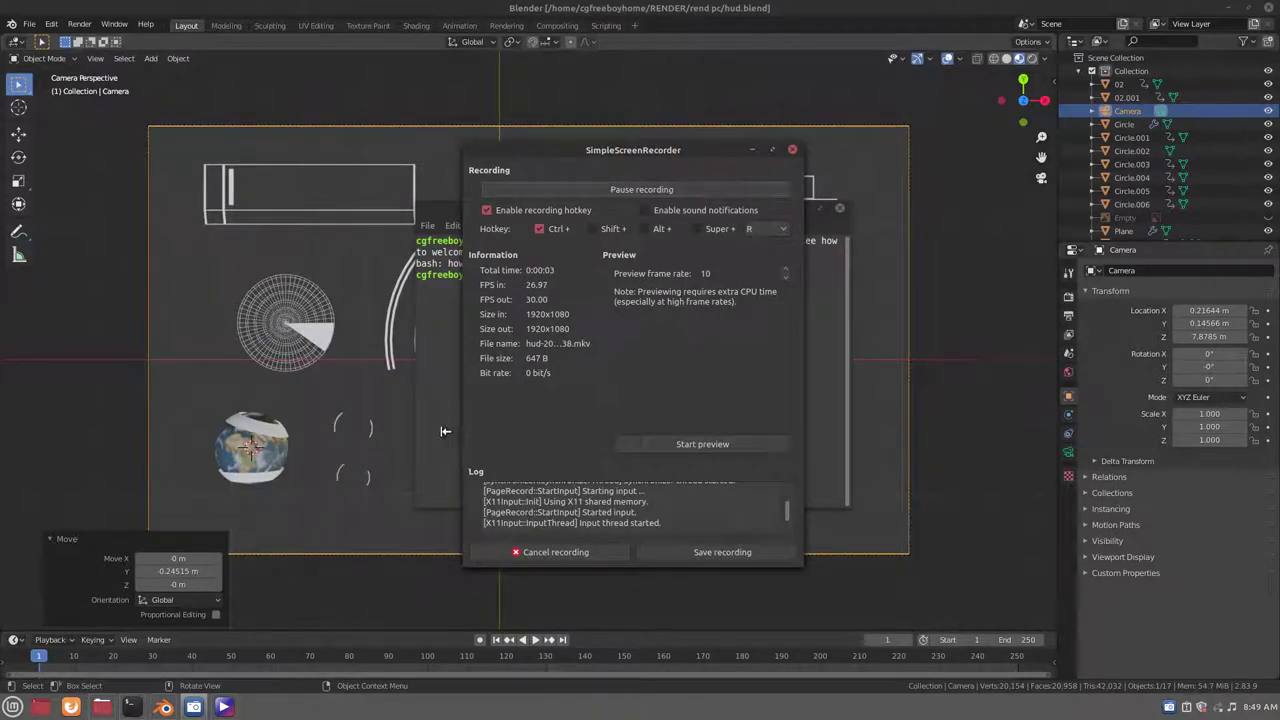
With recording running, bring the terminal window up over the Blender HUD scene
left_click(447, 433)
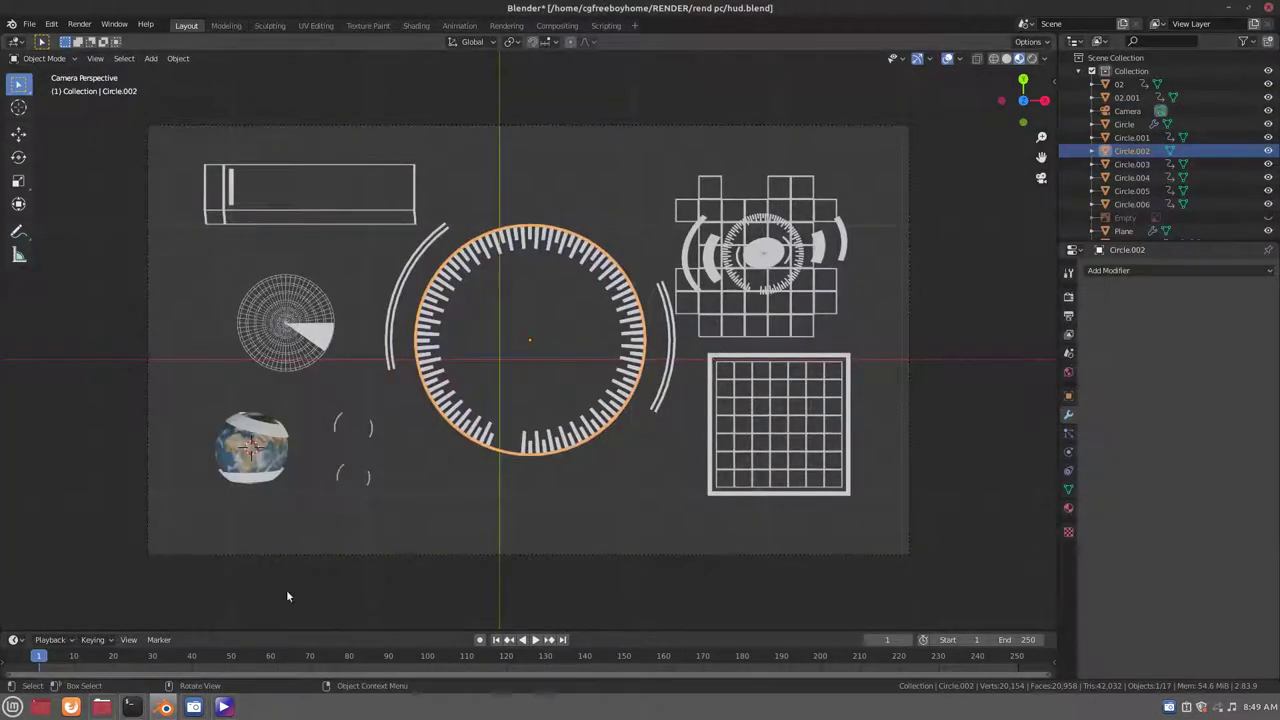
left_click(132, 708)
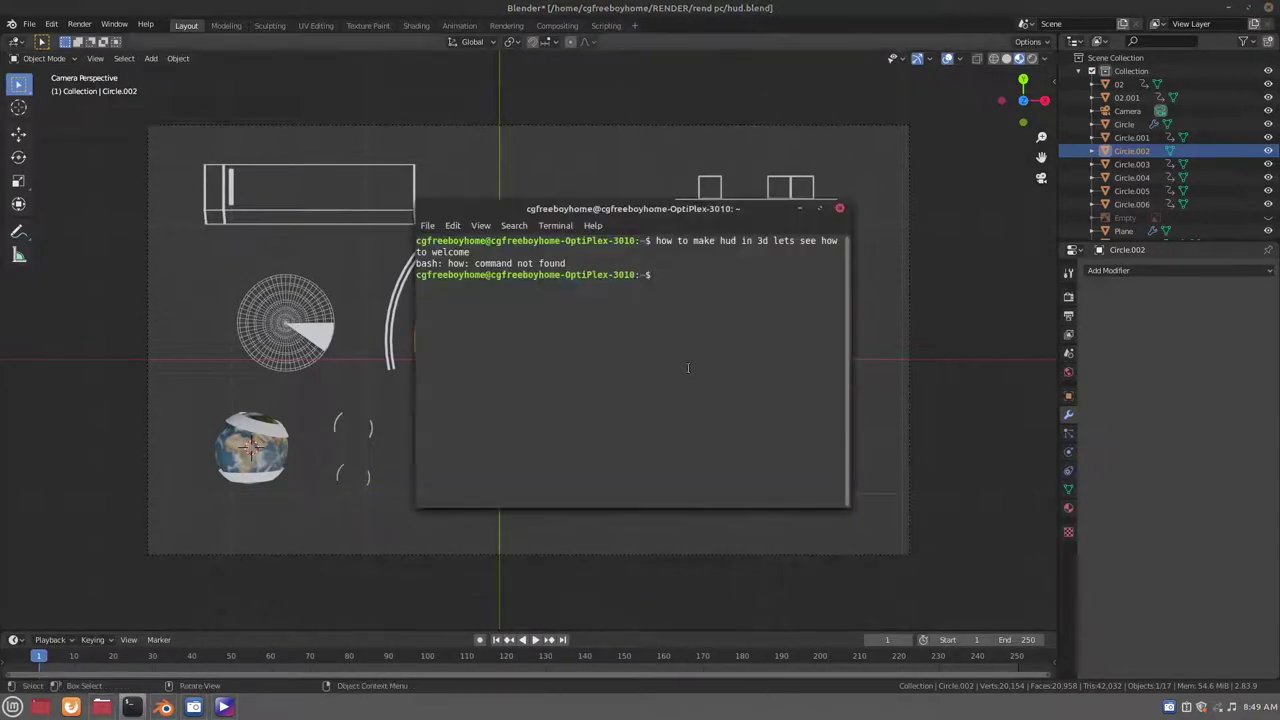
Type the intro note 'in this part … going to make …' at the terminal prompt
type("in ")
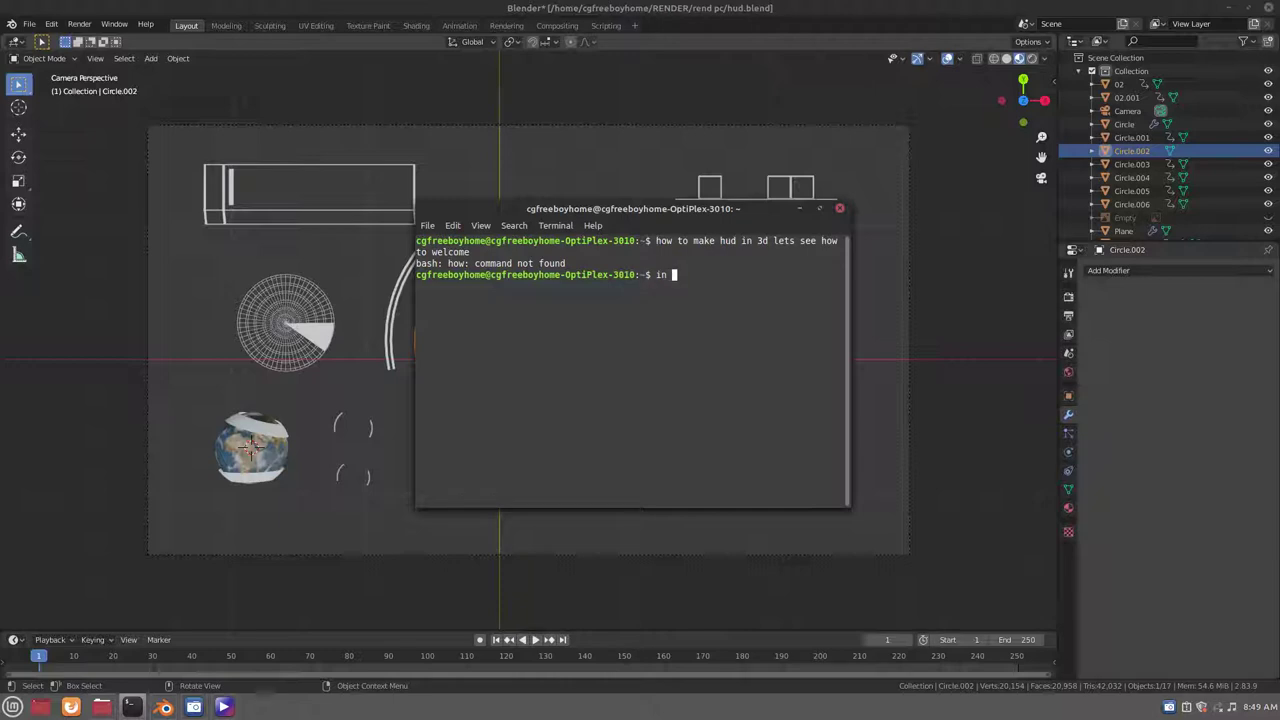
type("this pa")
type("rt we are g")
type("oing t")
type("o ma")
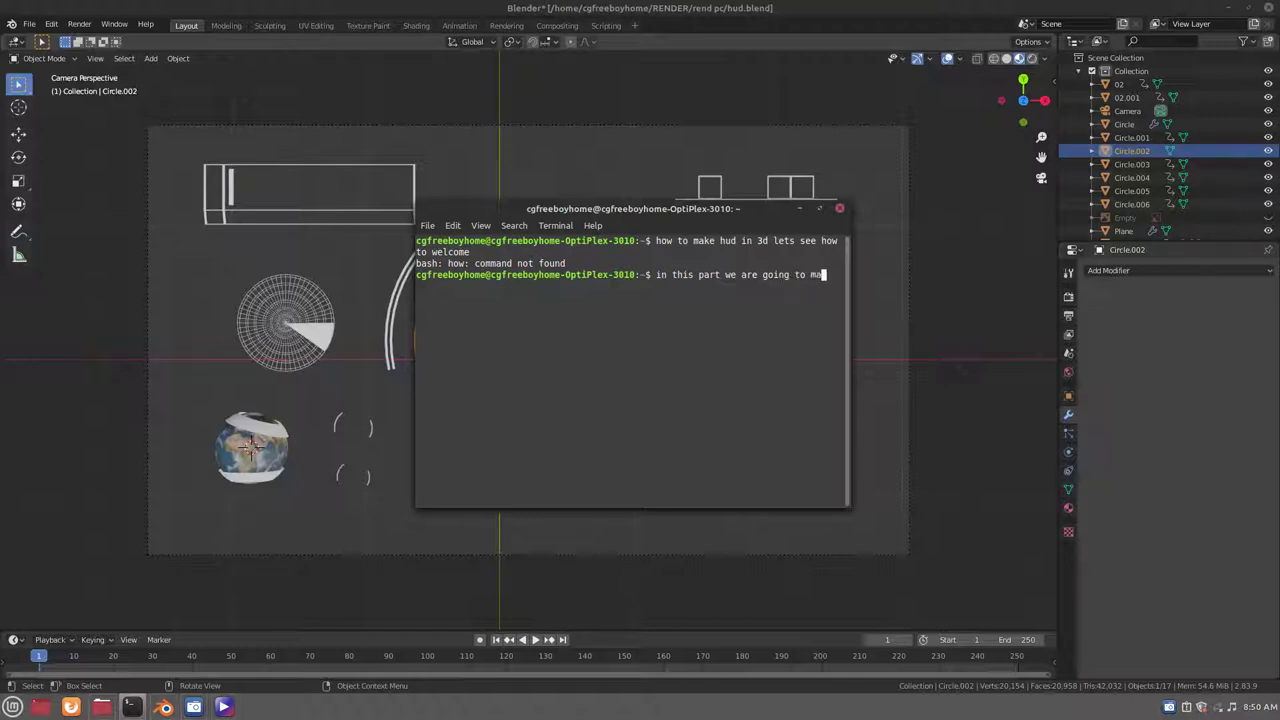
type("ke ma")
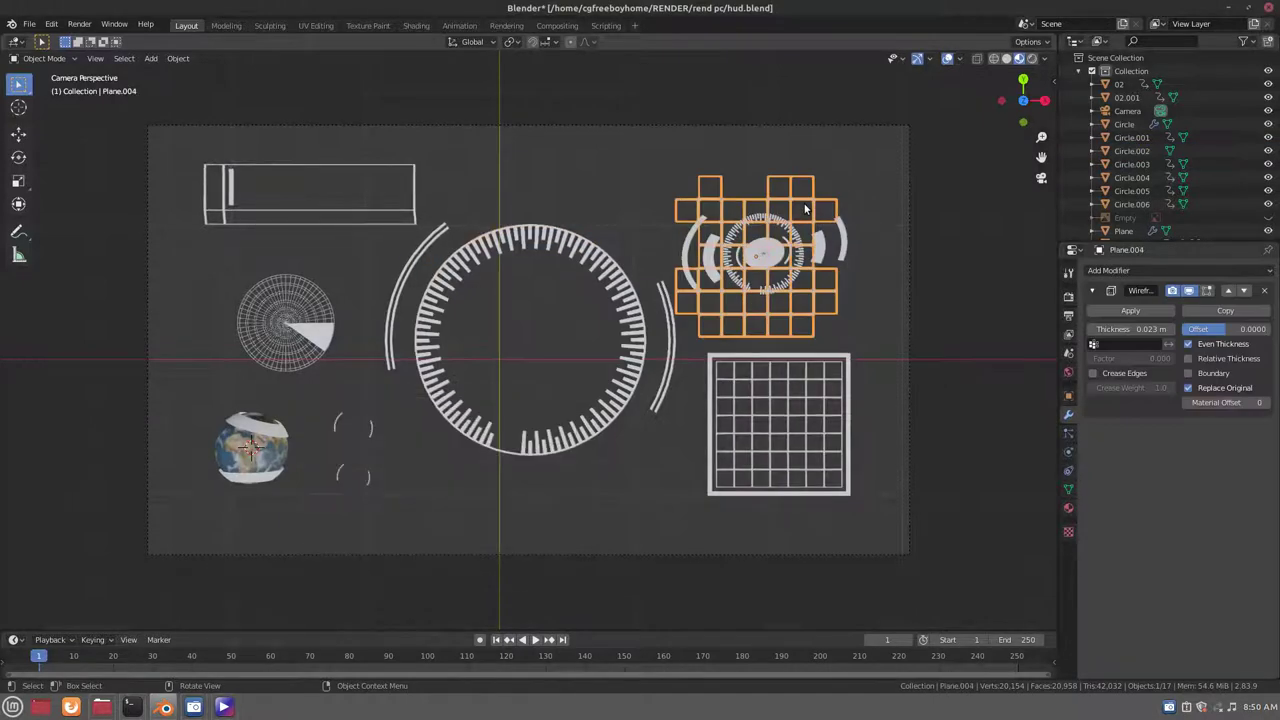
Switch to Rendered shading and apply the bracket Plane's Wireframe and Bevel modifiers
left_click(1033, 60)
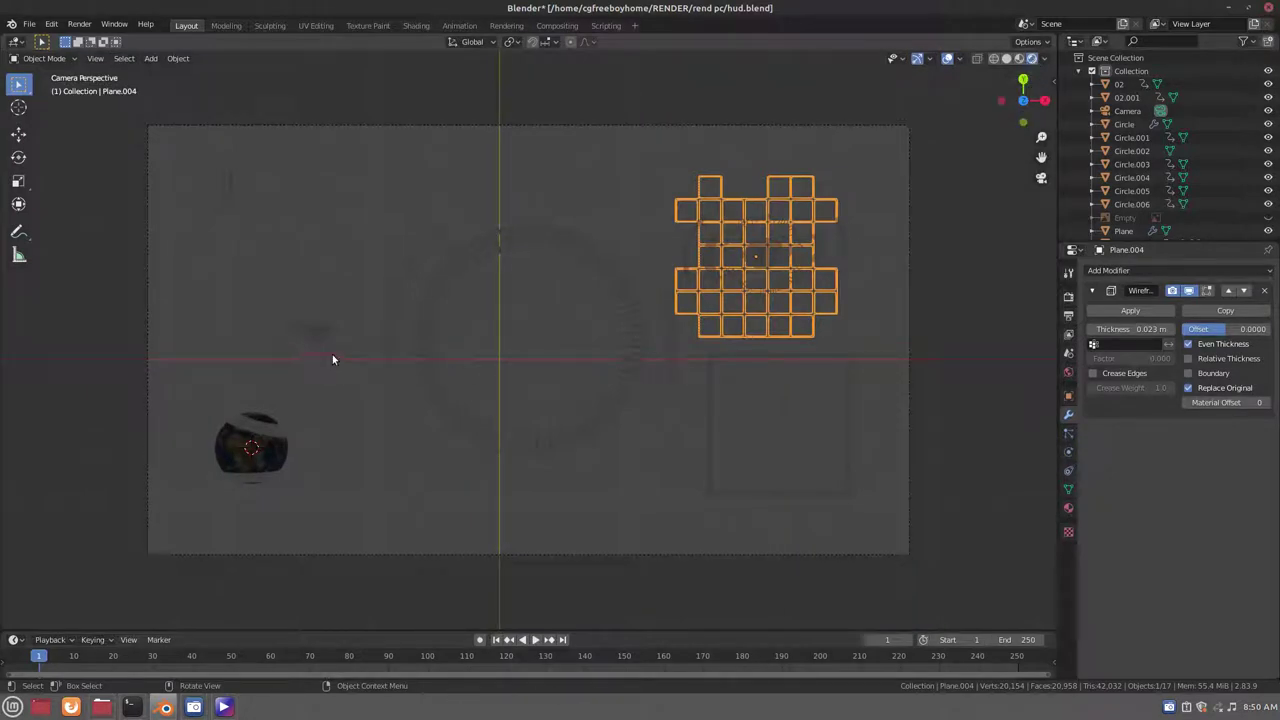
left_click(279, 225)
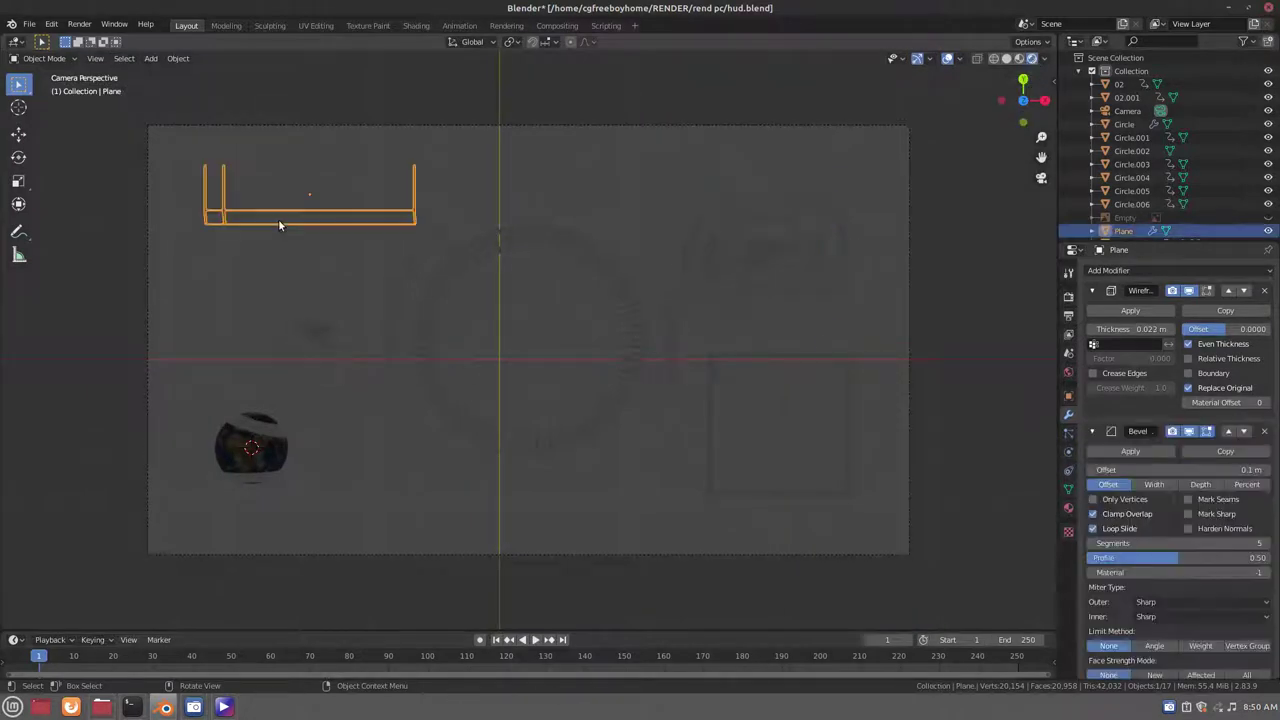
left_click(1118, 317)
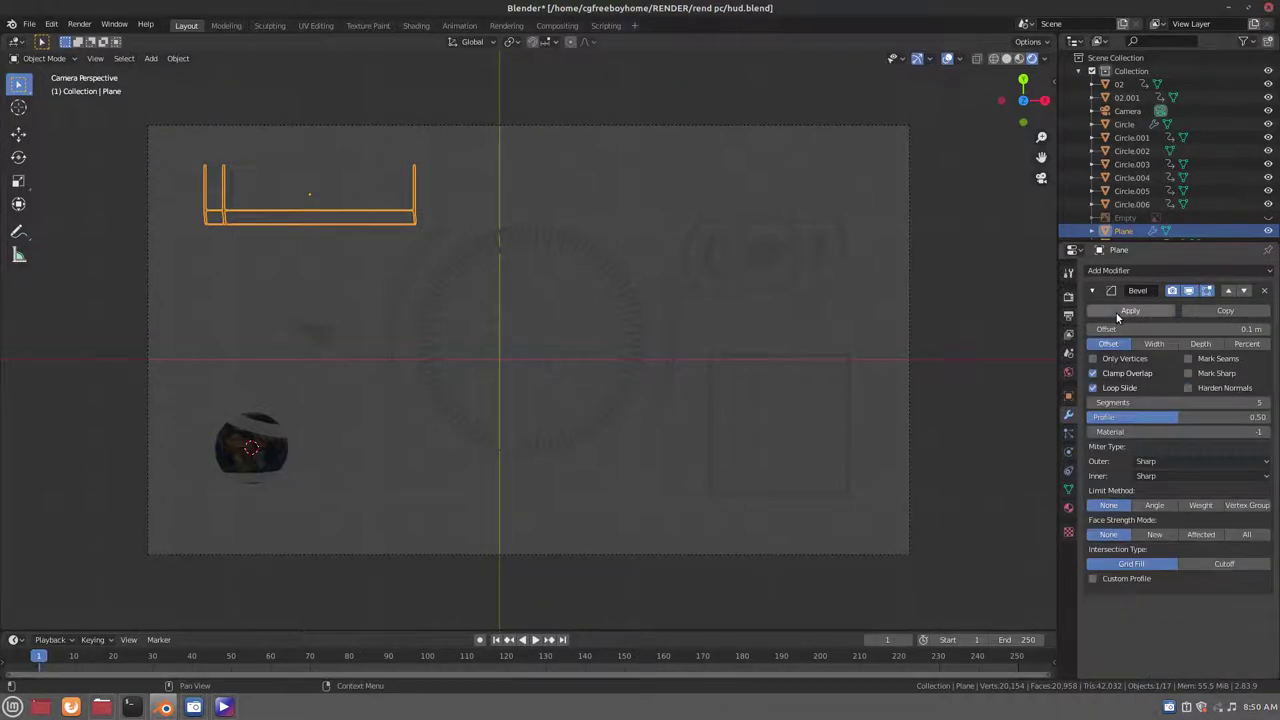
left_click(1118, 314)
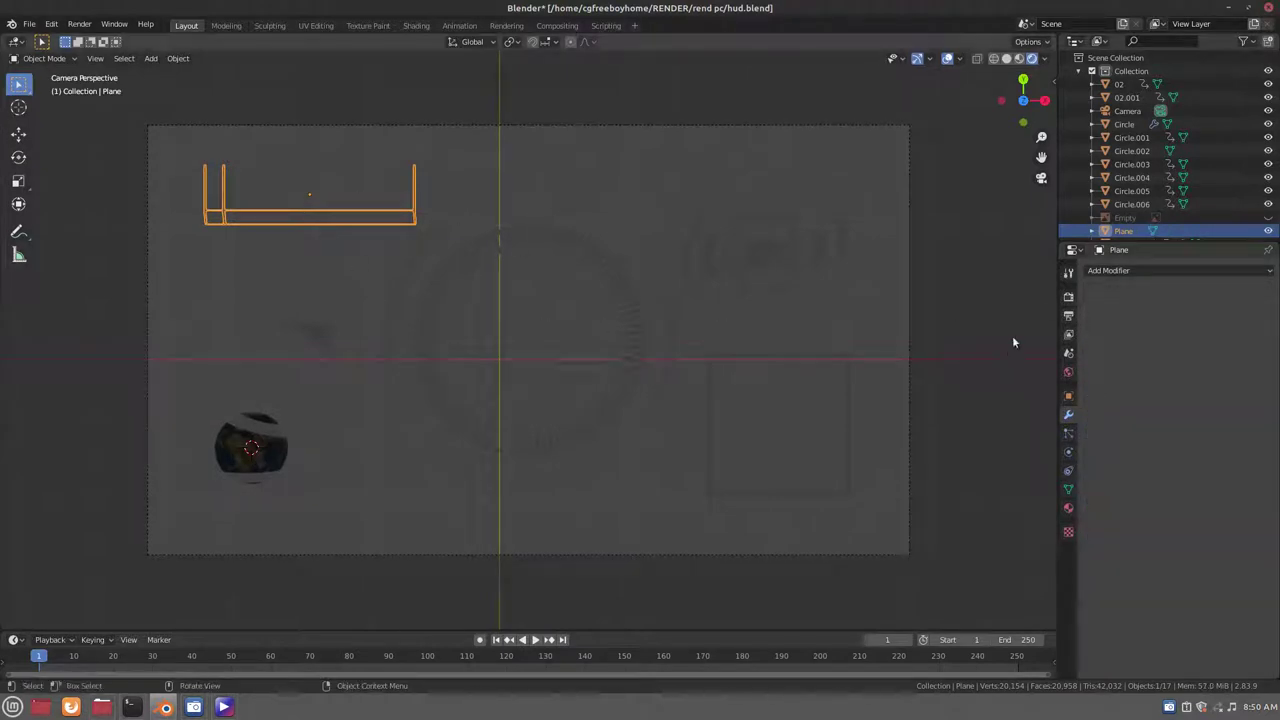
left_click_drag(1077, 510, 1067, 509)
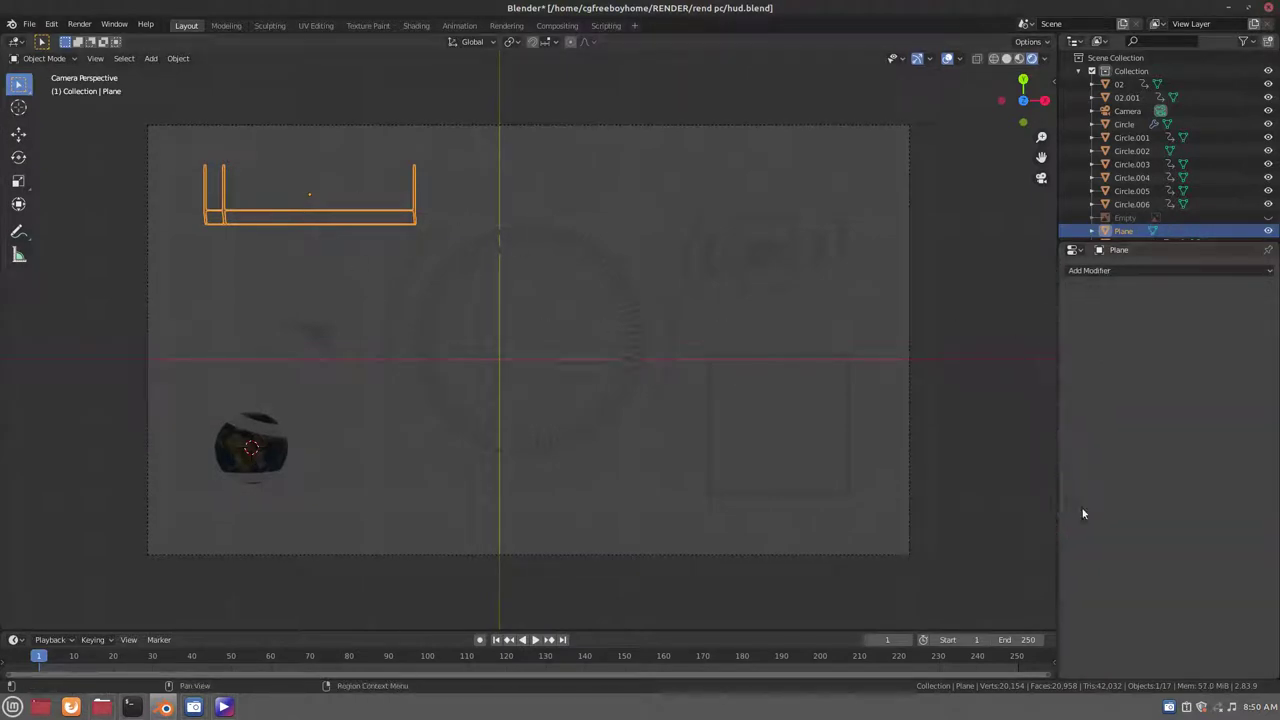
Give the bracket Plane a new material with an Emission surface shader
left_click(1058, 276)
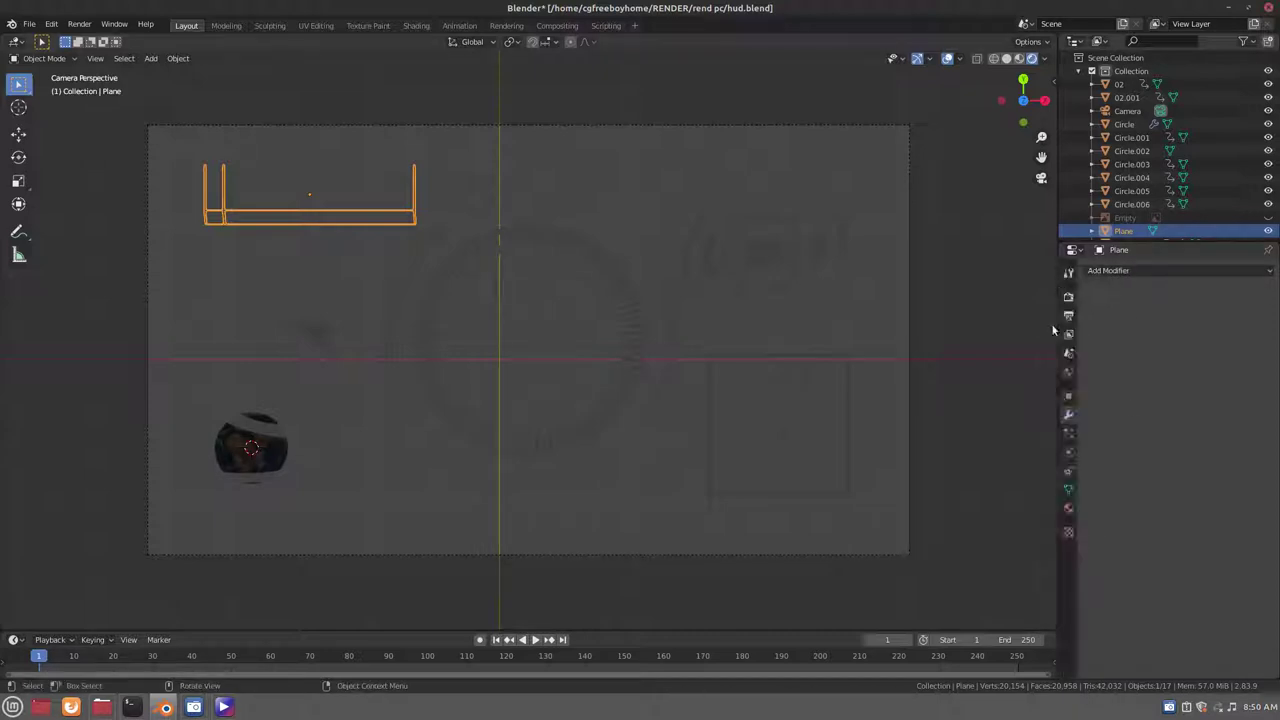
left_click(1068, 507)
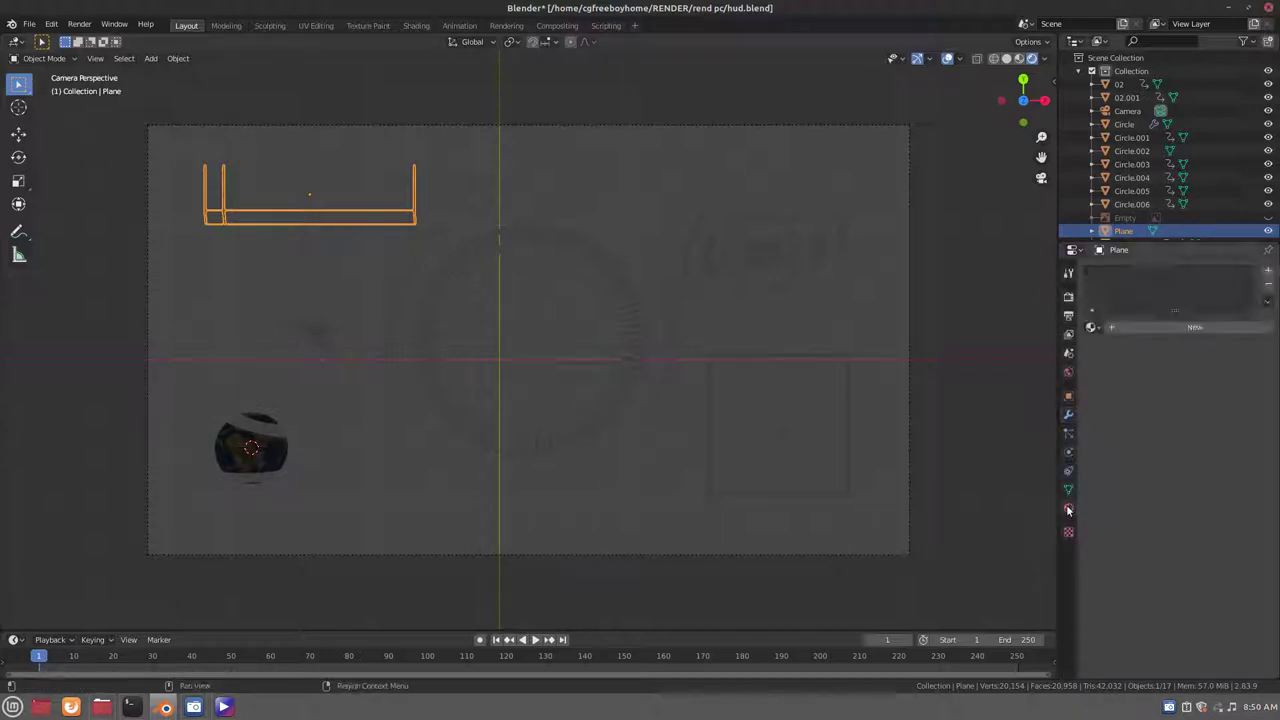
left_click(1118, 329)
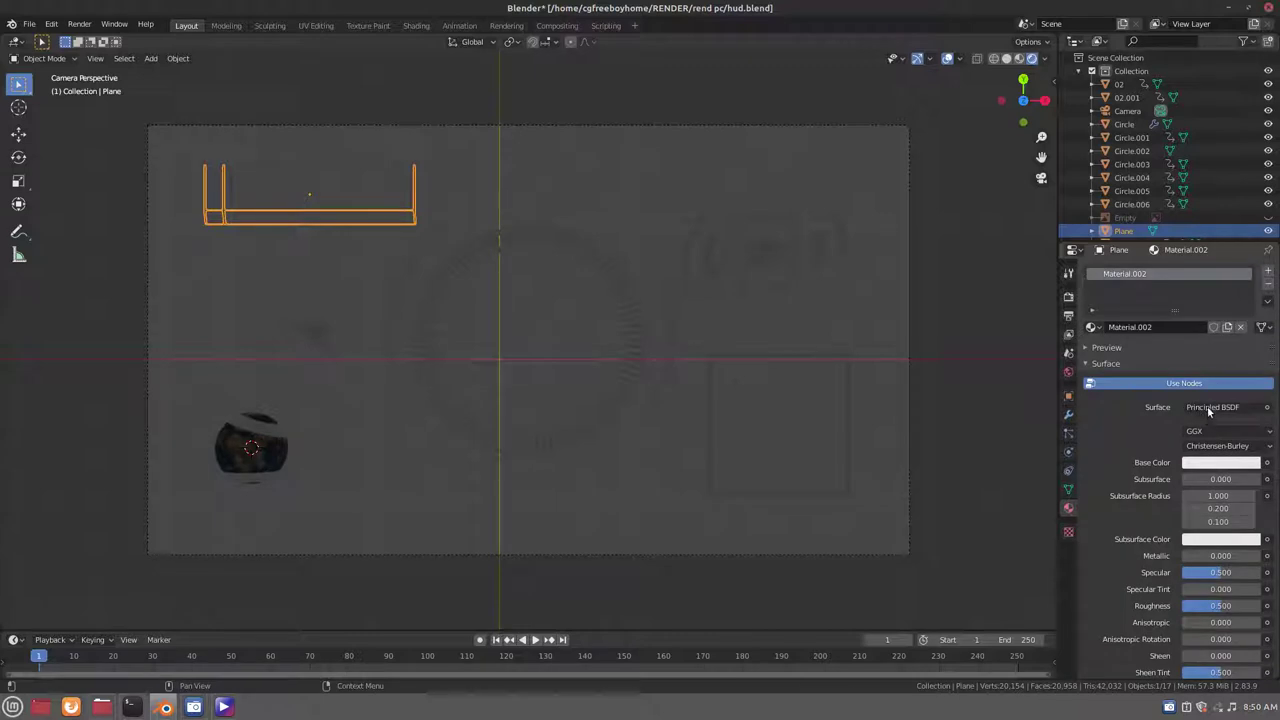
left_click(1209, 408)
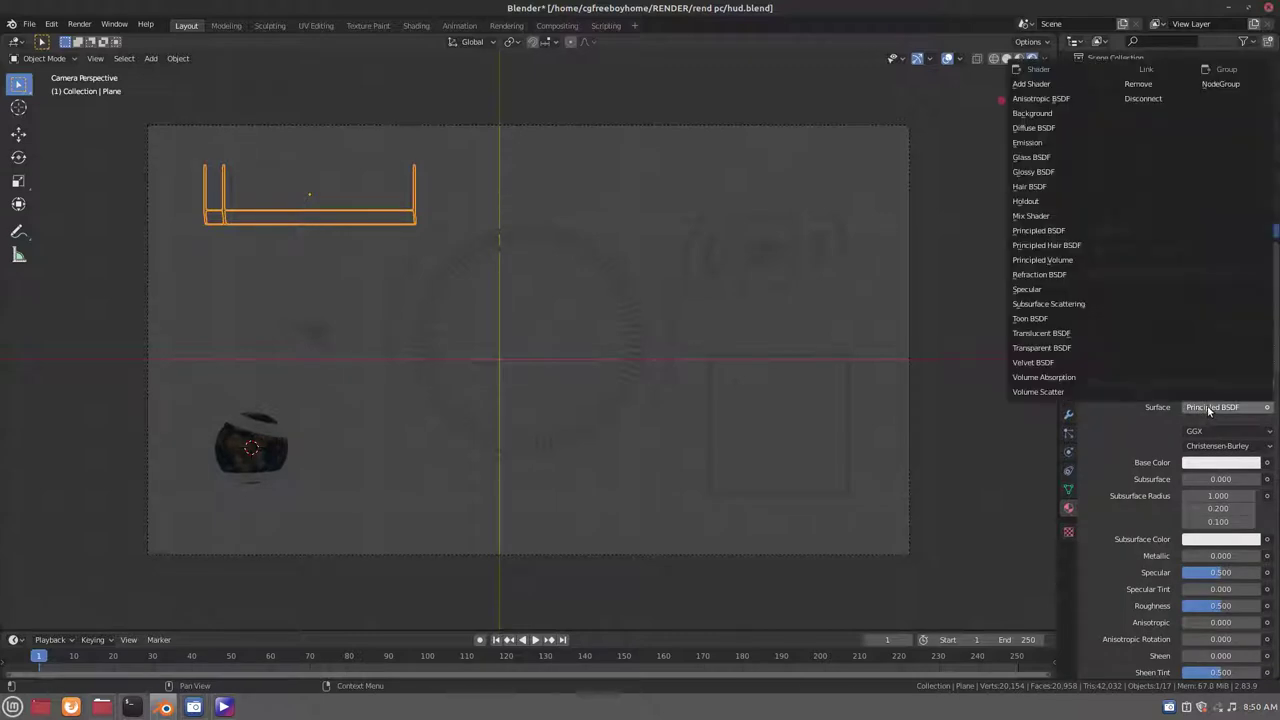
left_click(1049, 142)
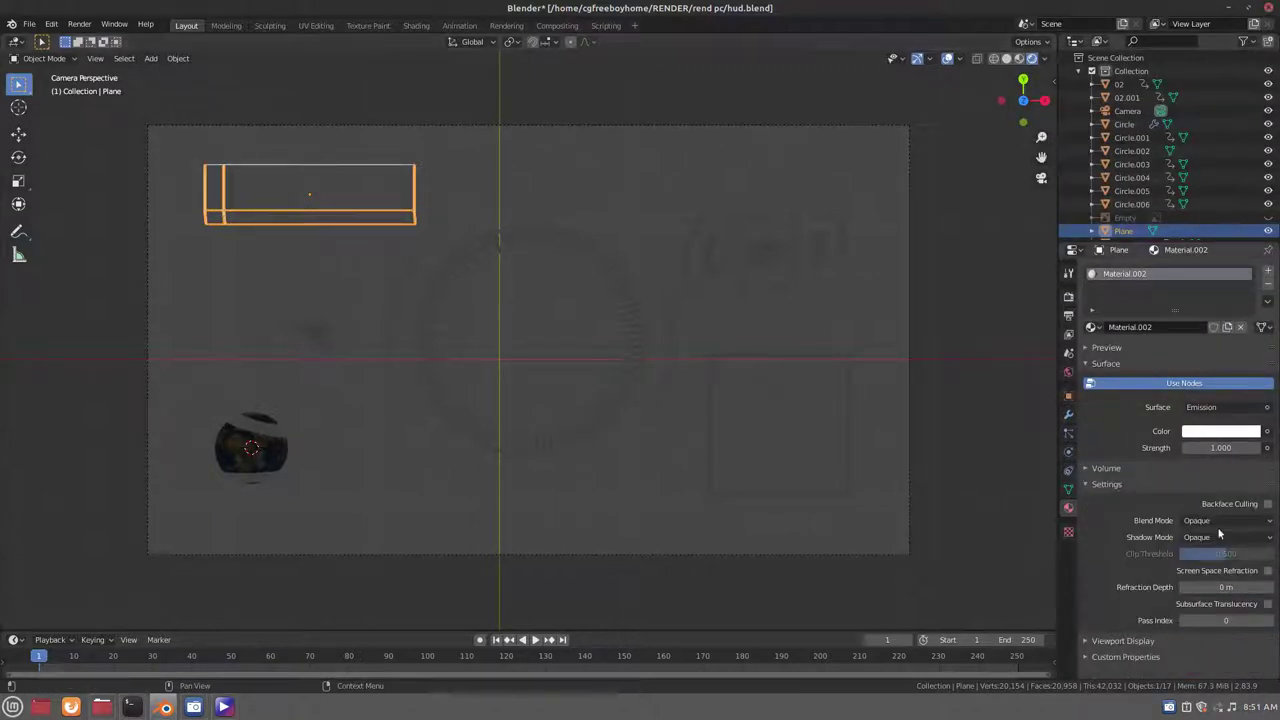
Darken the World background colour to nearly black, value about 0.08
left_click(1068, 374)
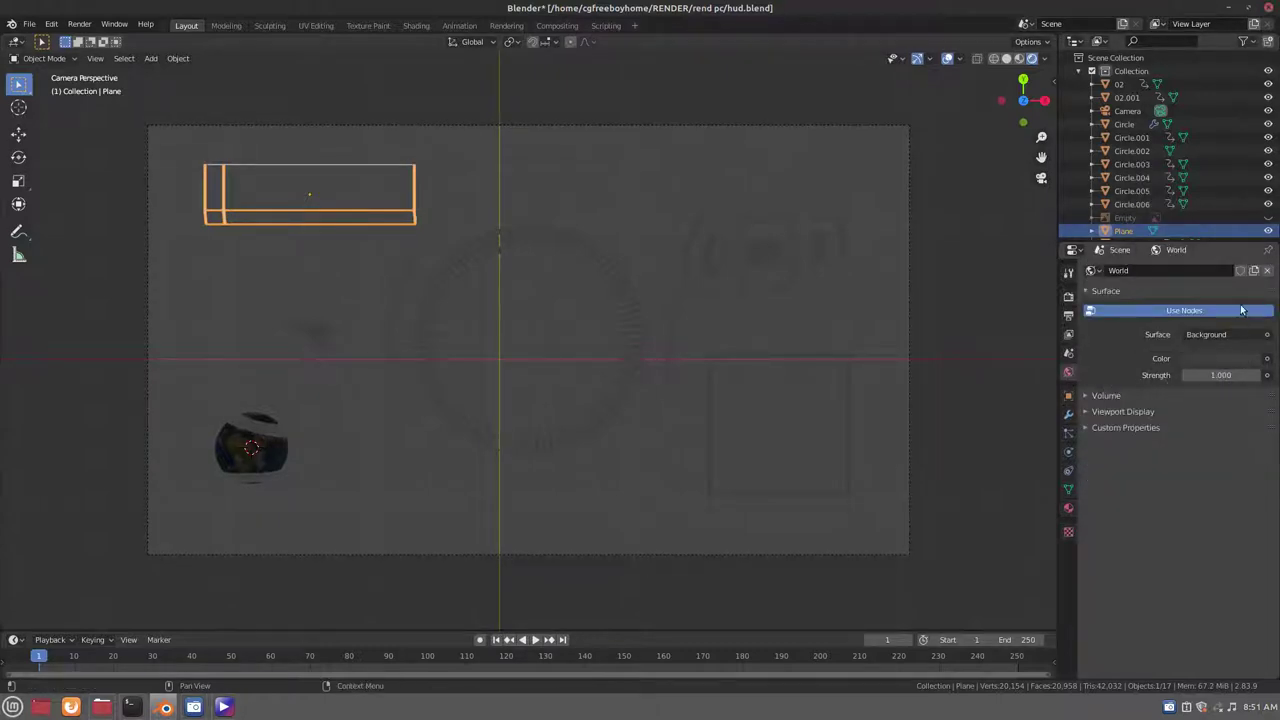
left_click(1222, 359)
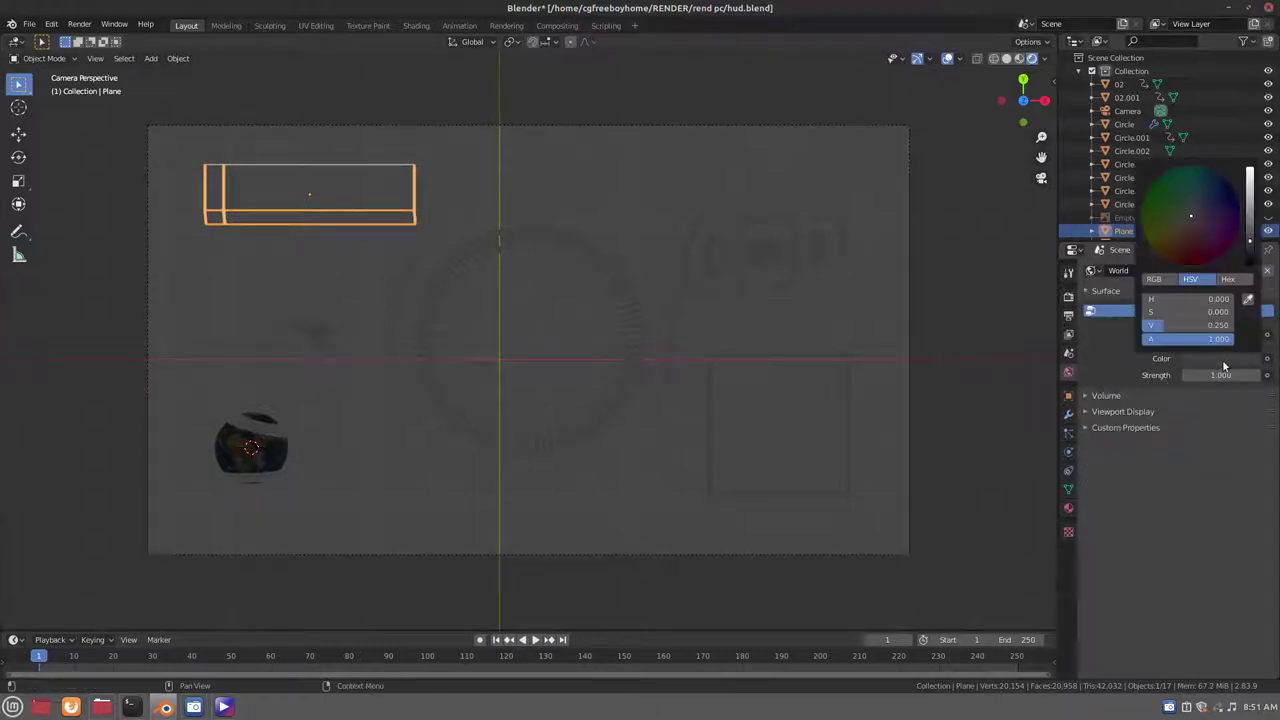
left_click(1249, 258)
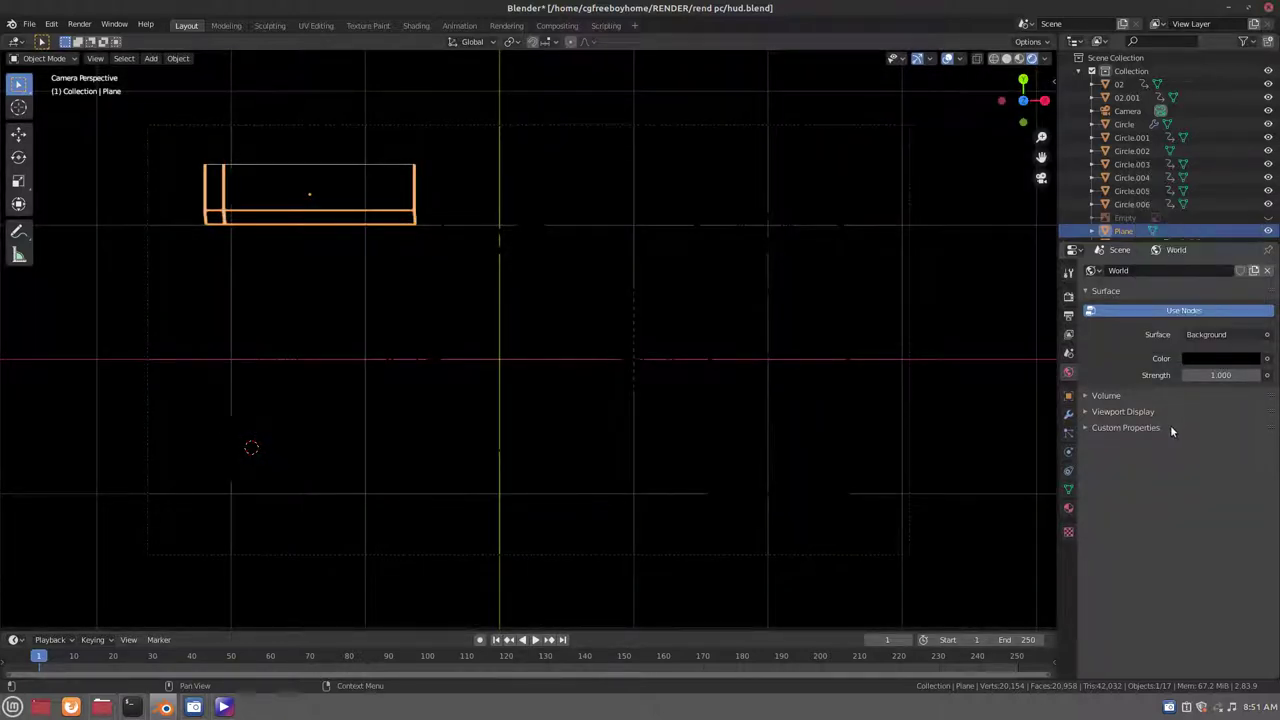
left_click(1068, 512)
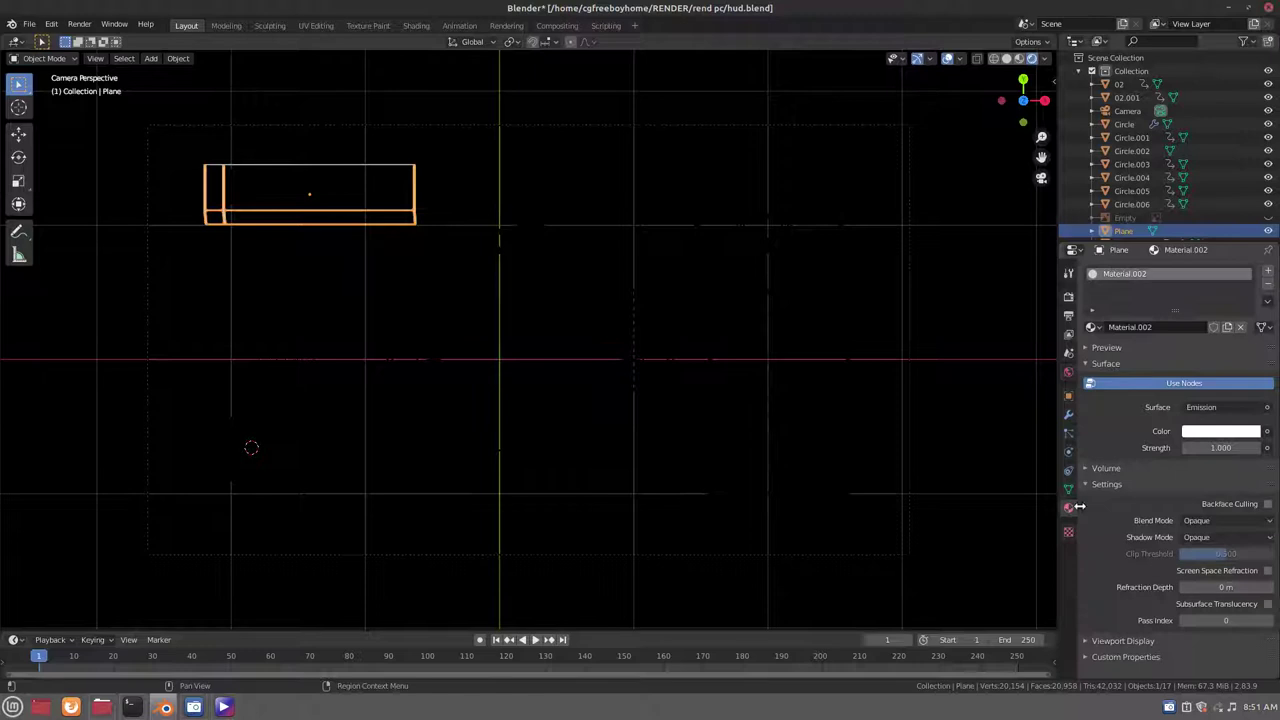
Set the Plane's emission to cyan at strength 55.4 and enable Eevee Bloom
mouse_move(1220, 447)
left_mouse_down()
mouse_move(1260, 447)
mouse_move(1240, 447)
left_mouse_up()
left_click(1188, 432)
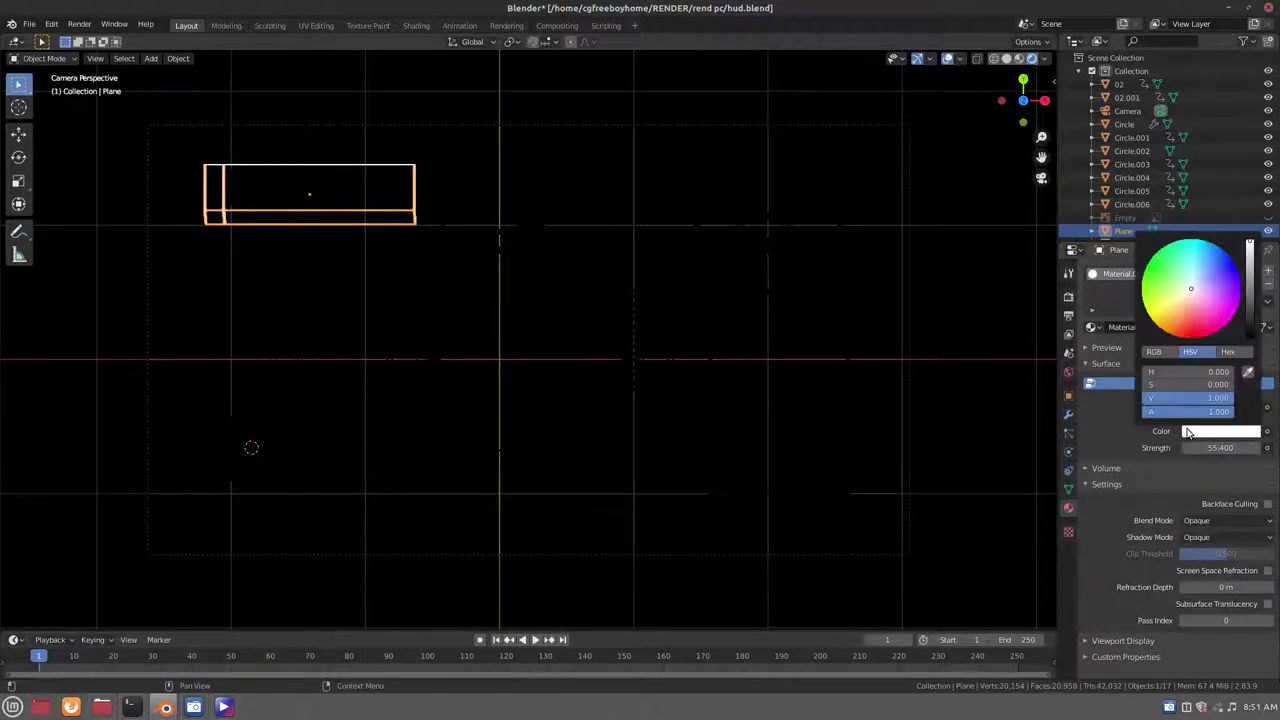
left_click(1200, 242)
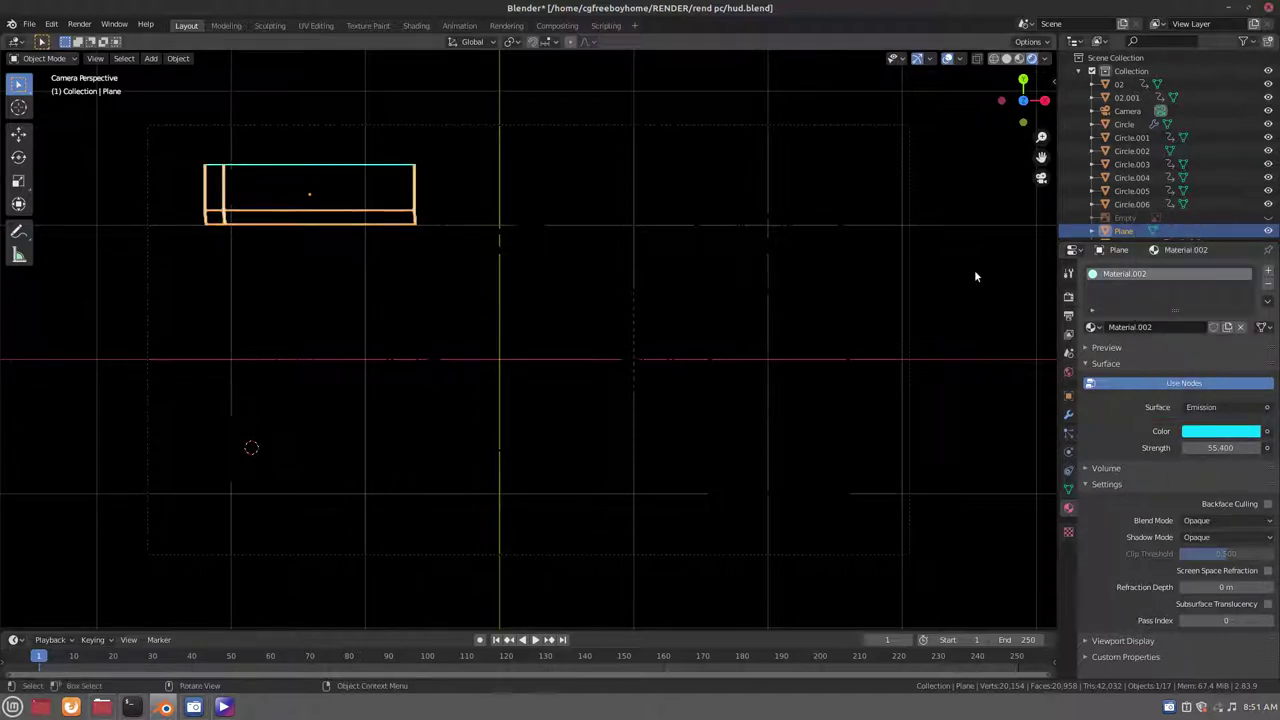
left_click(1068, 296)
left_click(1097, 377)
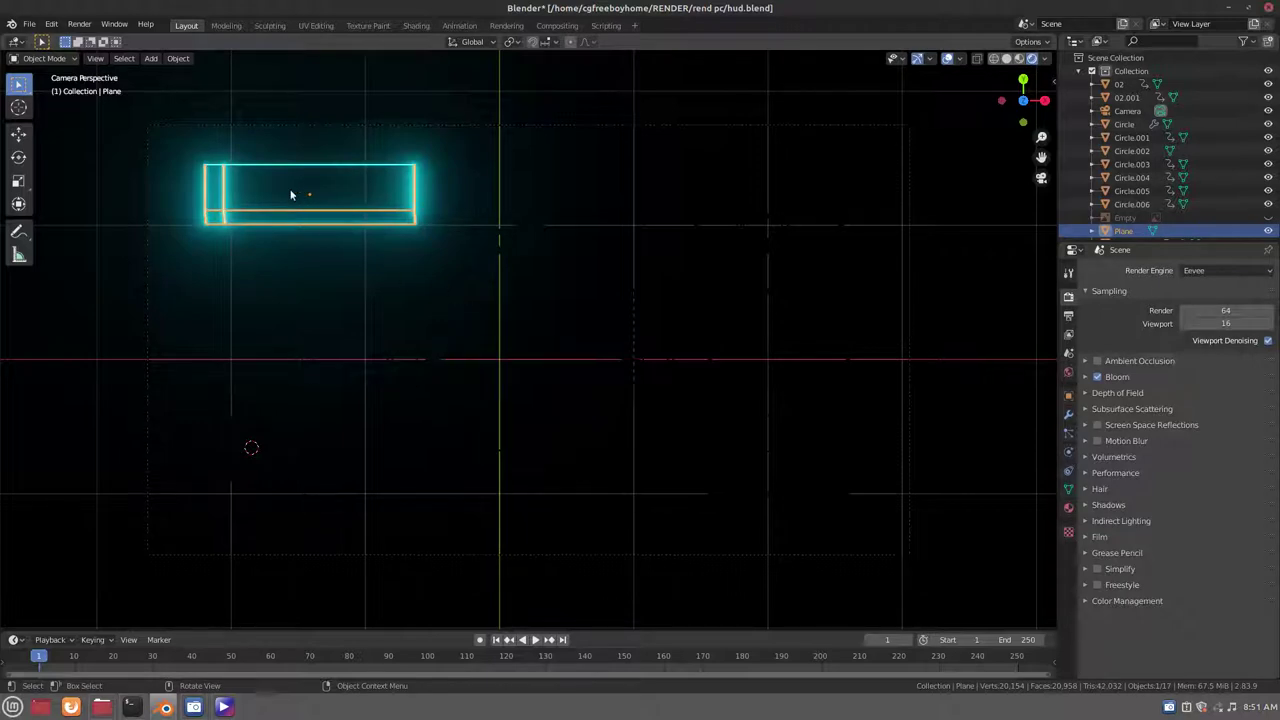
Select the small bar Plane.001 and give it a new Emission material
left_click(232, 187)
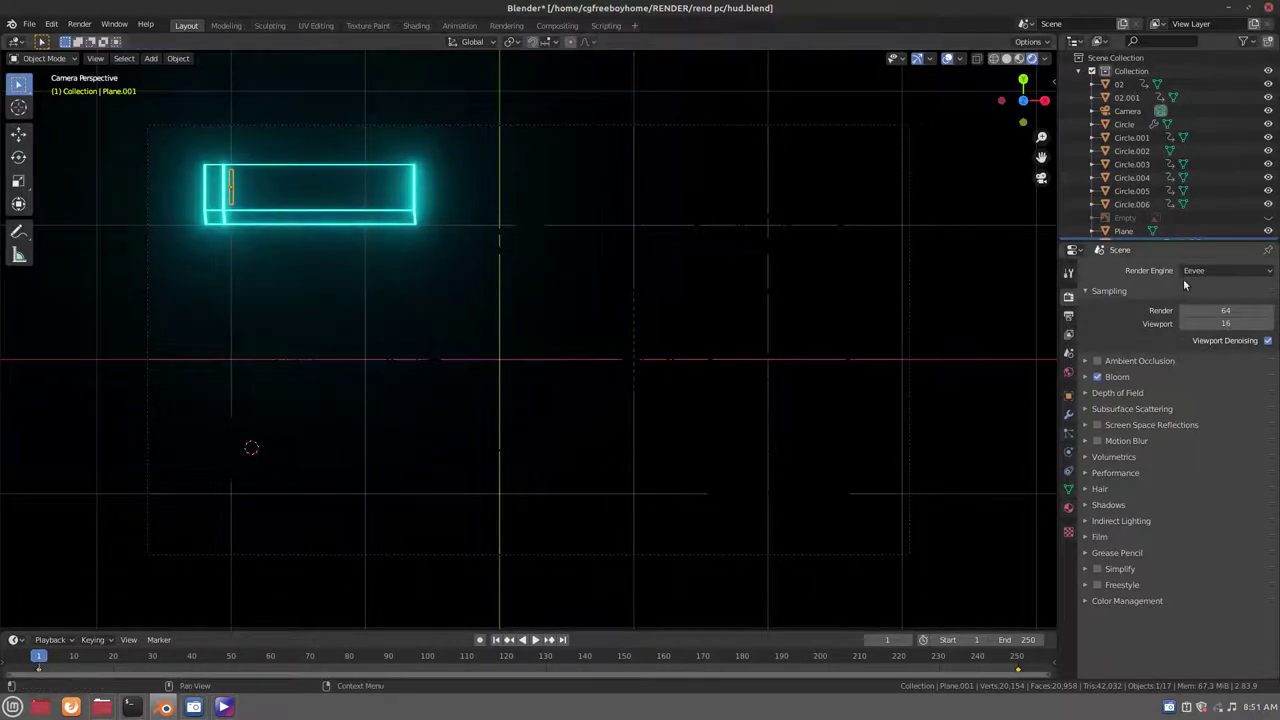
left_click(1068, 508)
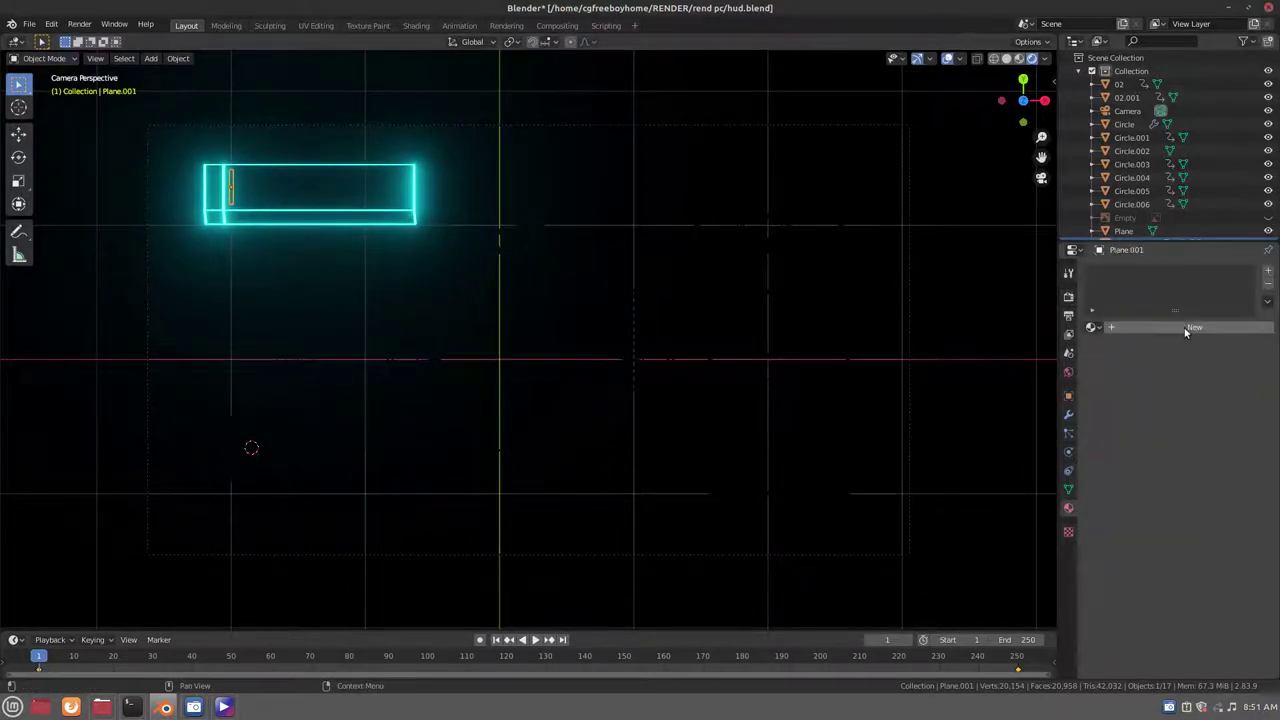
left_click(1187, 328)
left_click(1208, 408)
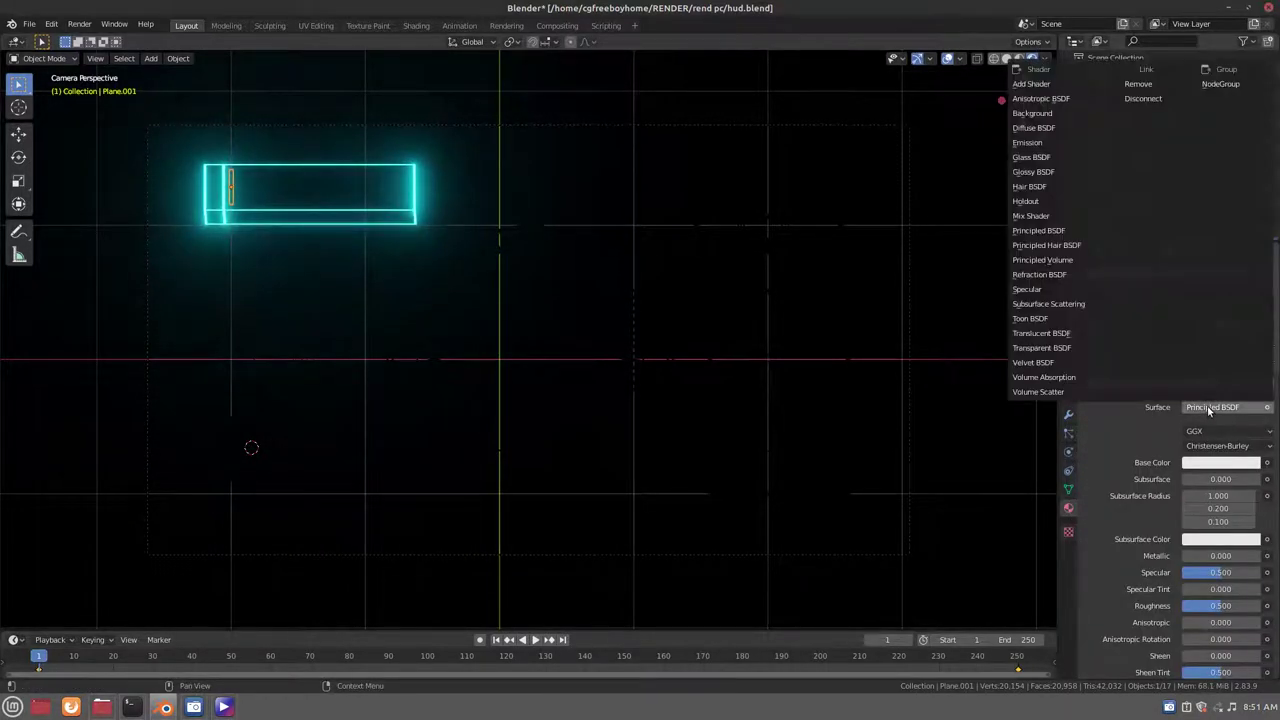
left_click(1045, 143)
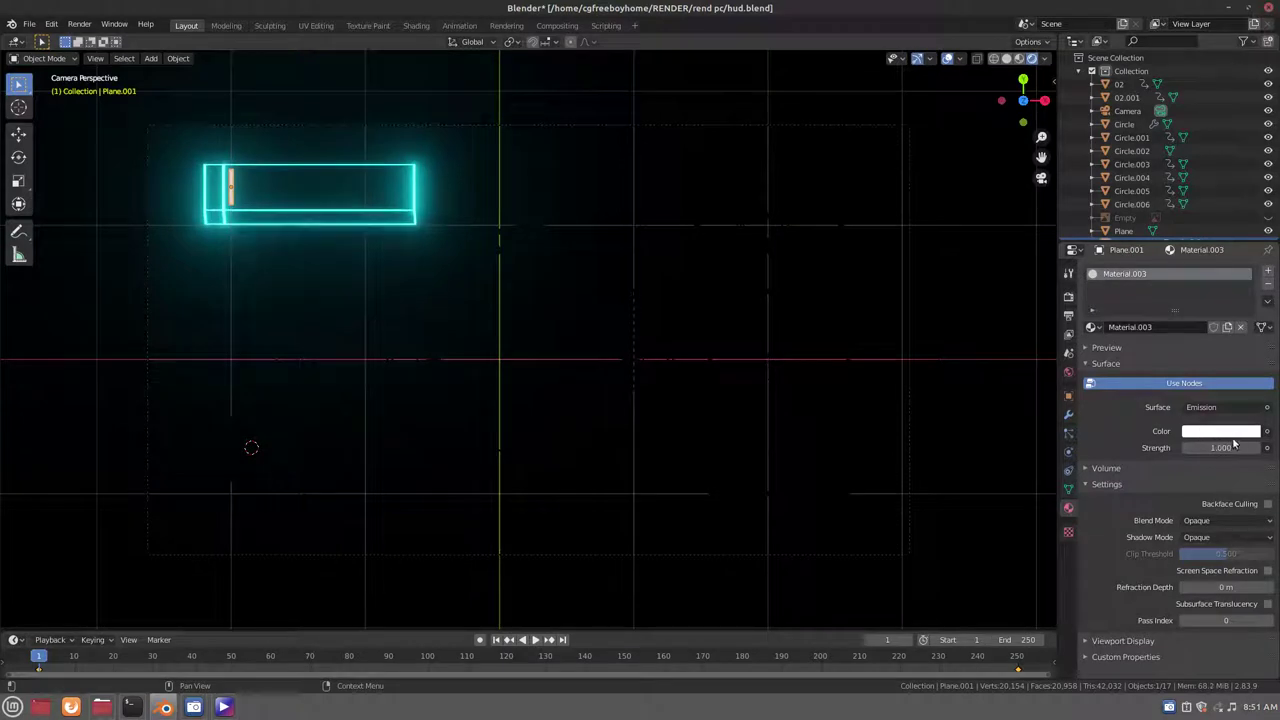
Tint the bar's emission a greenish cyan and raise its strength to about 17
left_click(1232, 434)
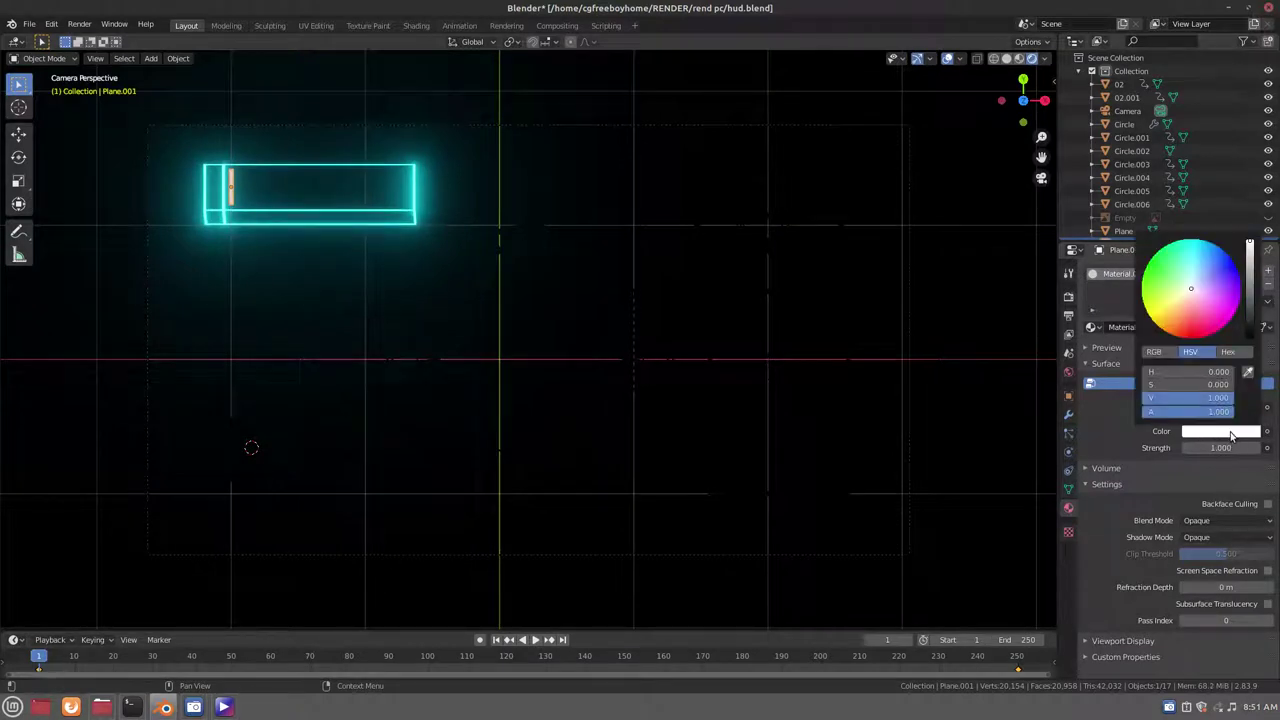
left_click(1202, 246)
left_click_drag(1190, 245, 1183, 245)
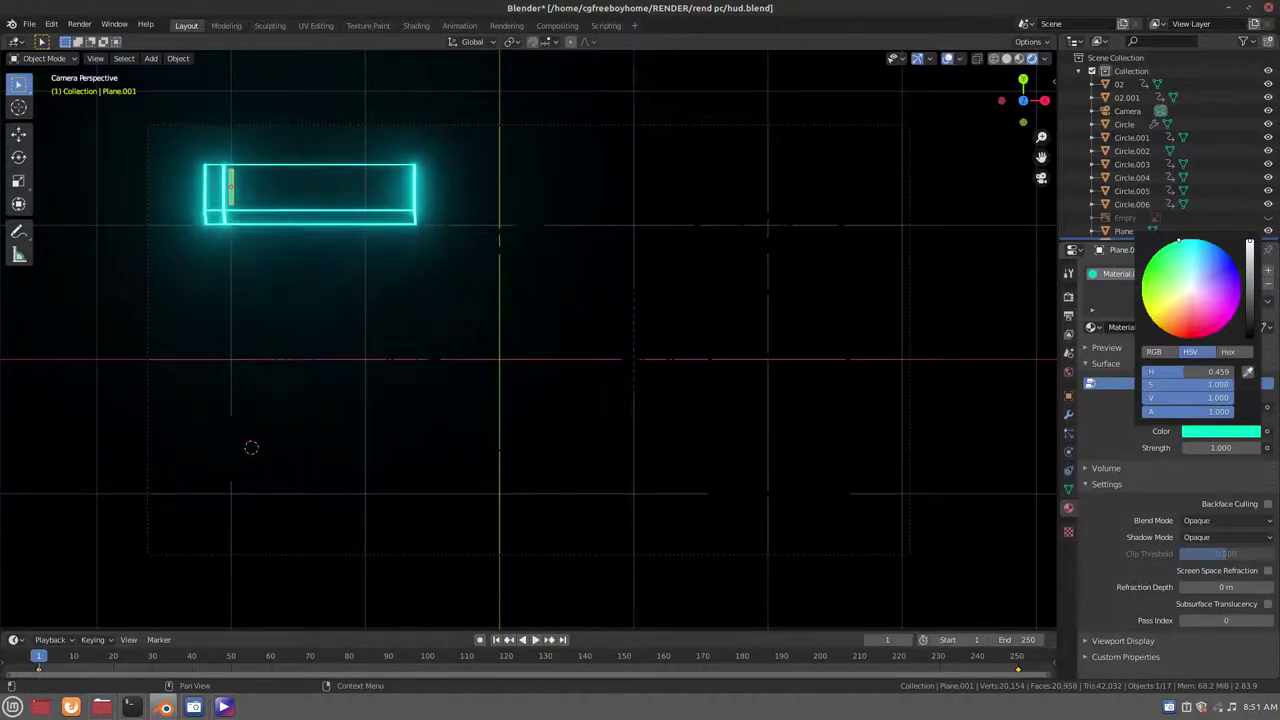
mouse_move(1220, 447)
left_mouse_down()
mouse_move(1262, 447)
mouse_move(1132, 447)
left_mouse_up()
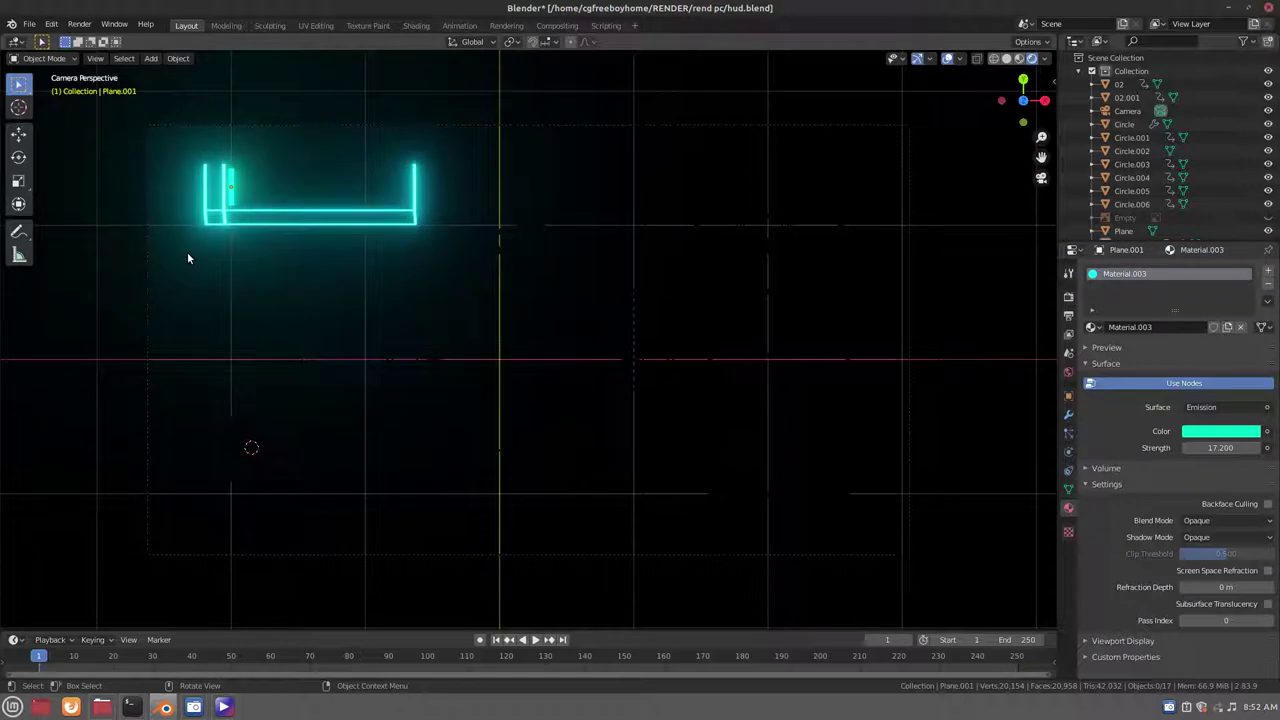
Change the bar's glow colour to orange and raise its strength to about 22.9
left_click(1210, 432)
left_click(1188, 330)
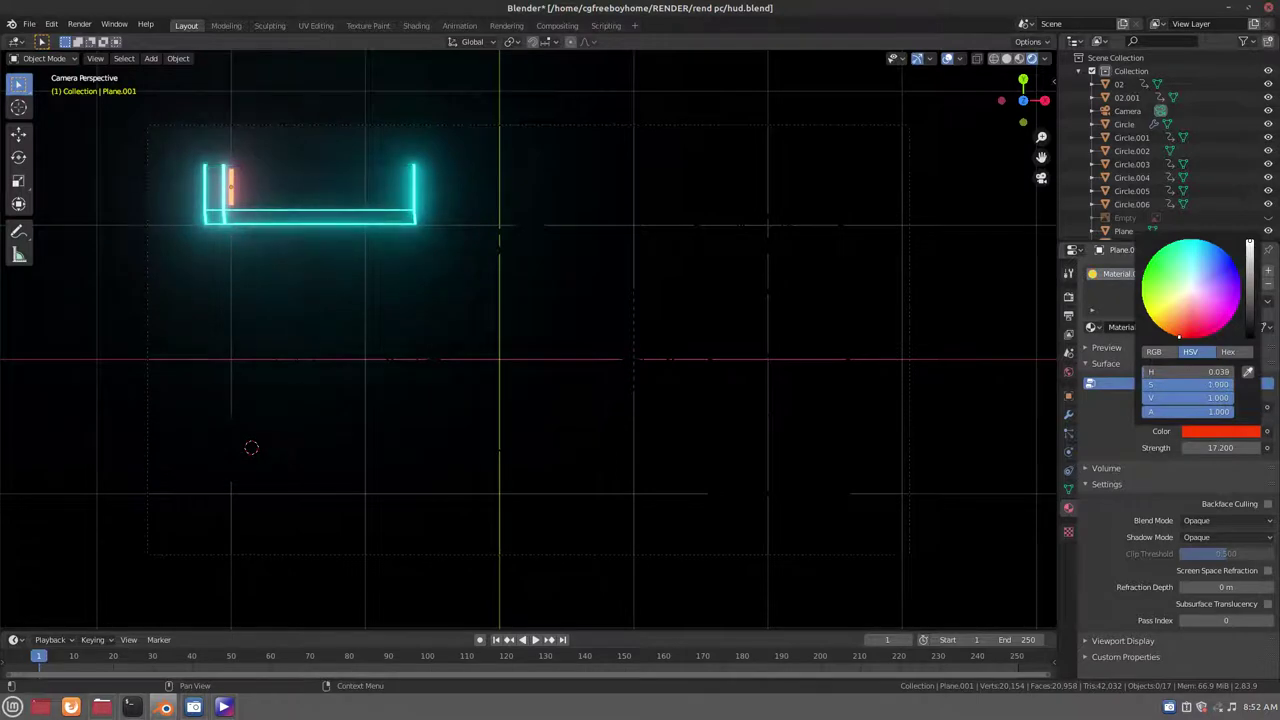
left_click(1186, 338)
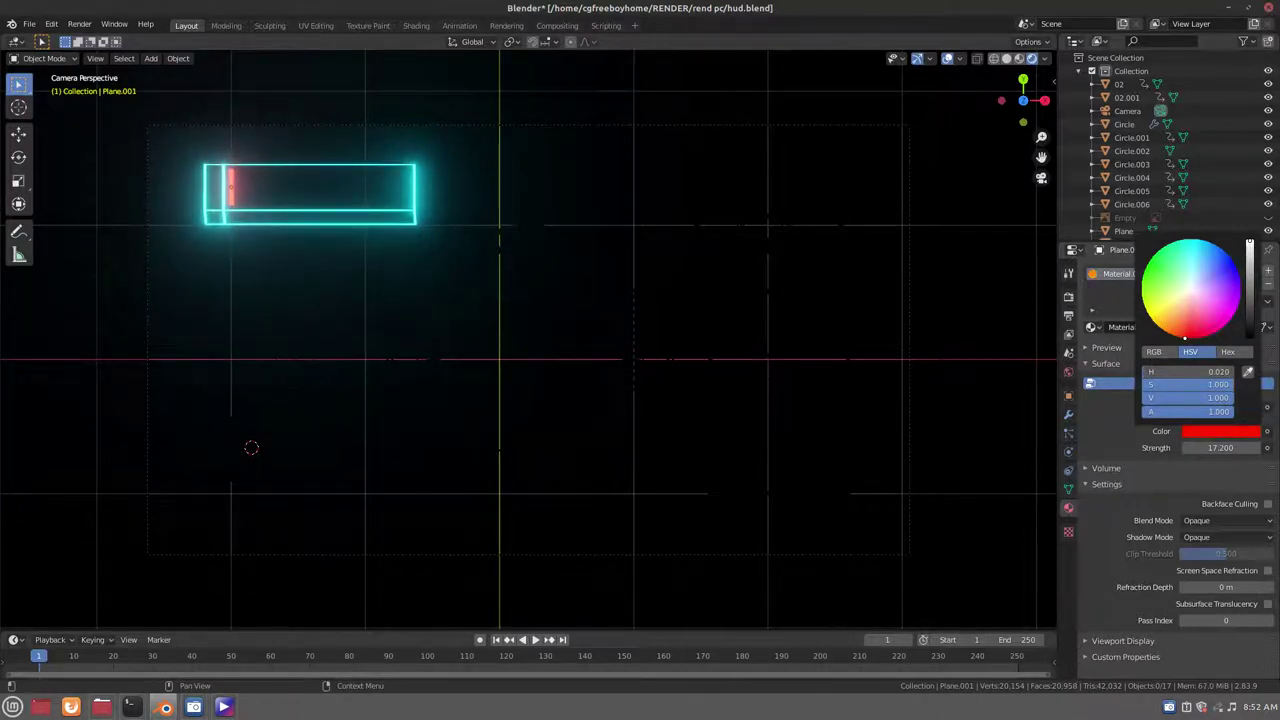
left_click(1177, 335)
left_click(1176, 336)
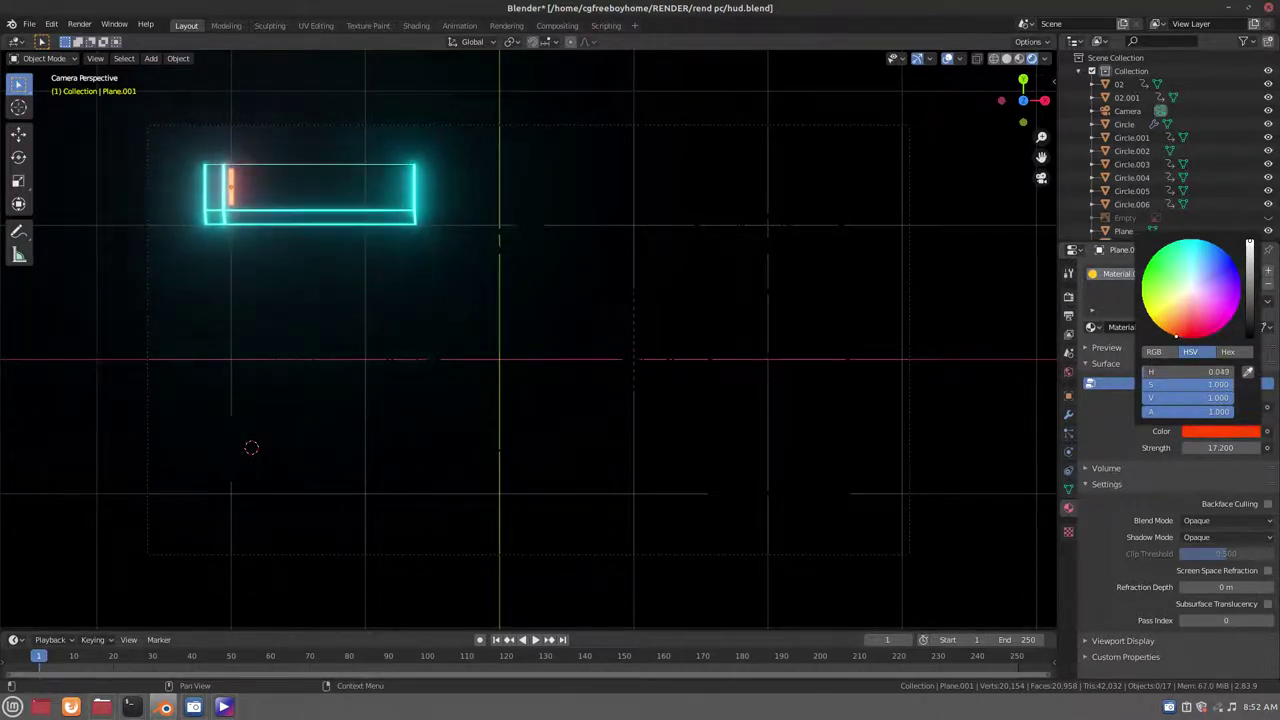
left_click_drag(1176, 336, 1162, 329)
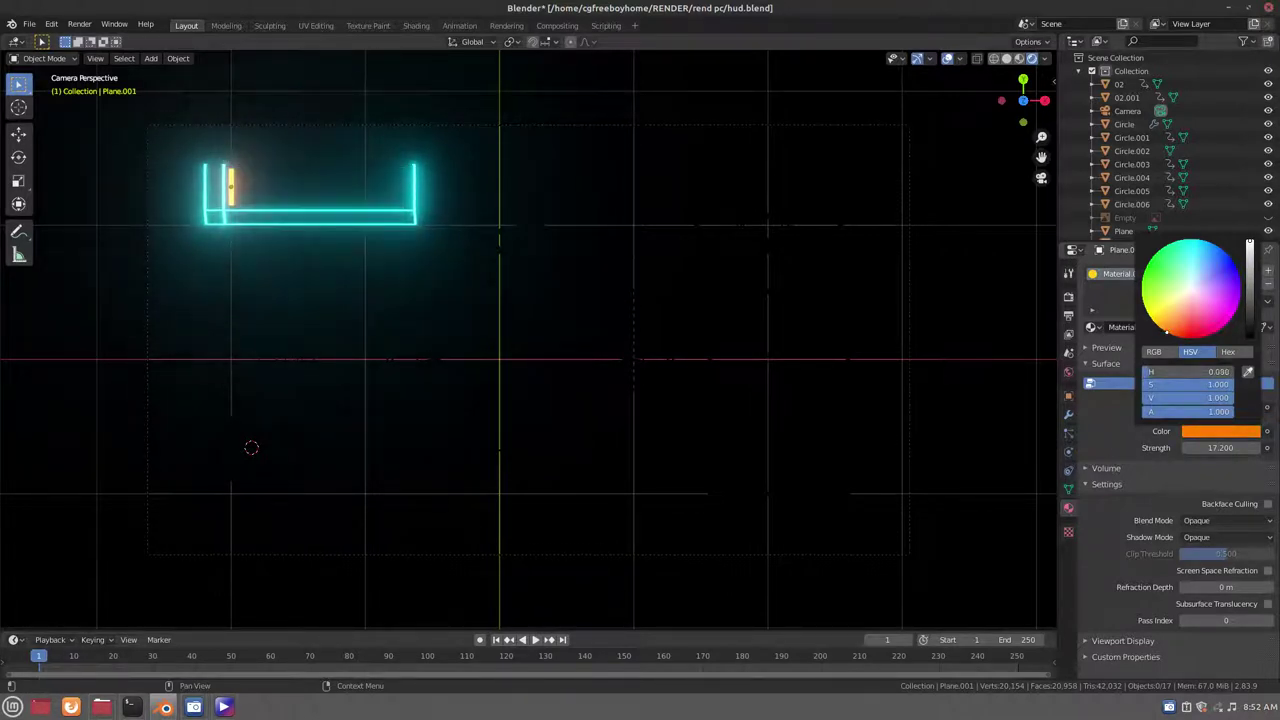
left_click_drag(1162, 329, 1170, 333)
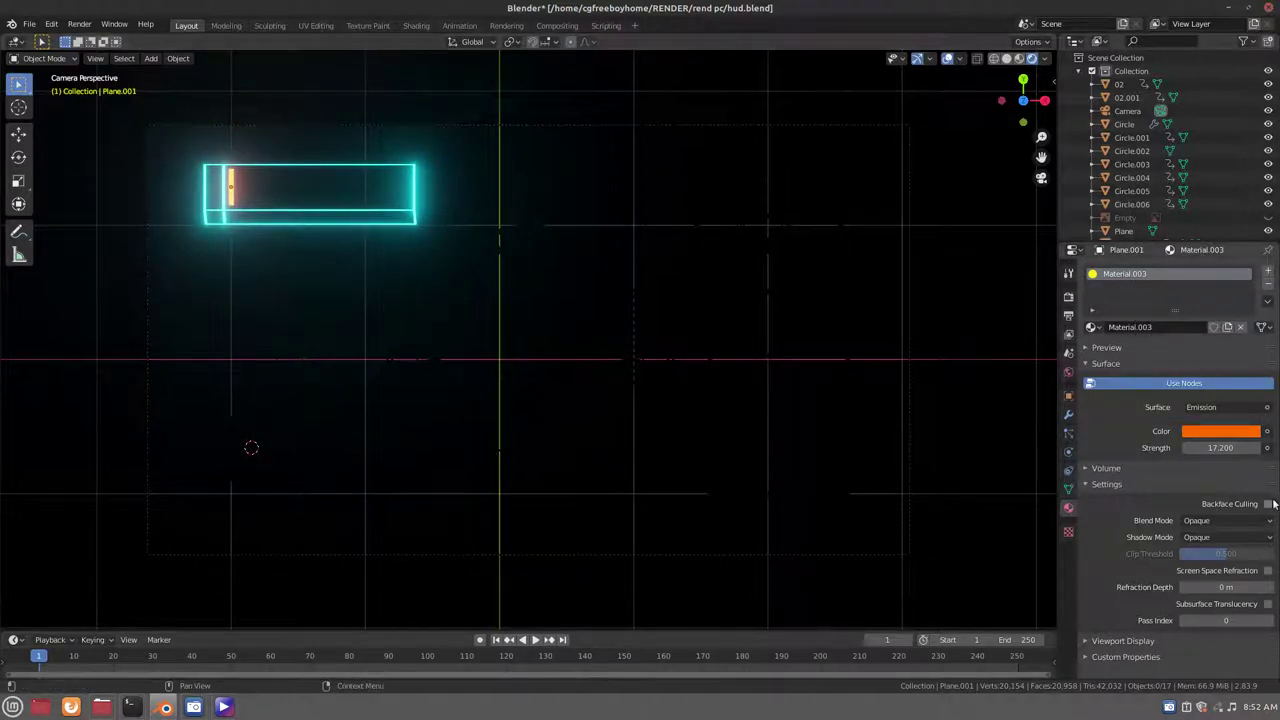
left_click_drag(1220, 447, 1245, 447)
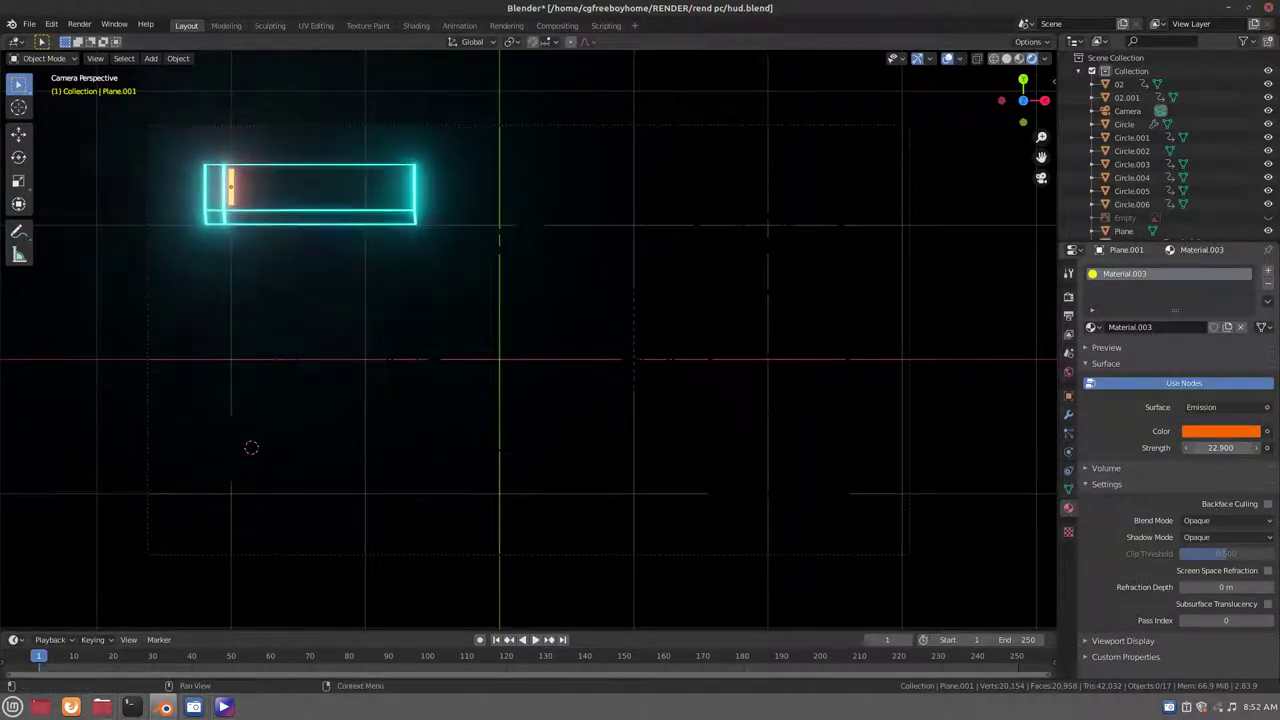
Select the radar icon Circle.006 and assign it the existing Material.003
left_click(776, 237)
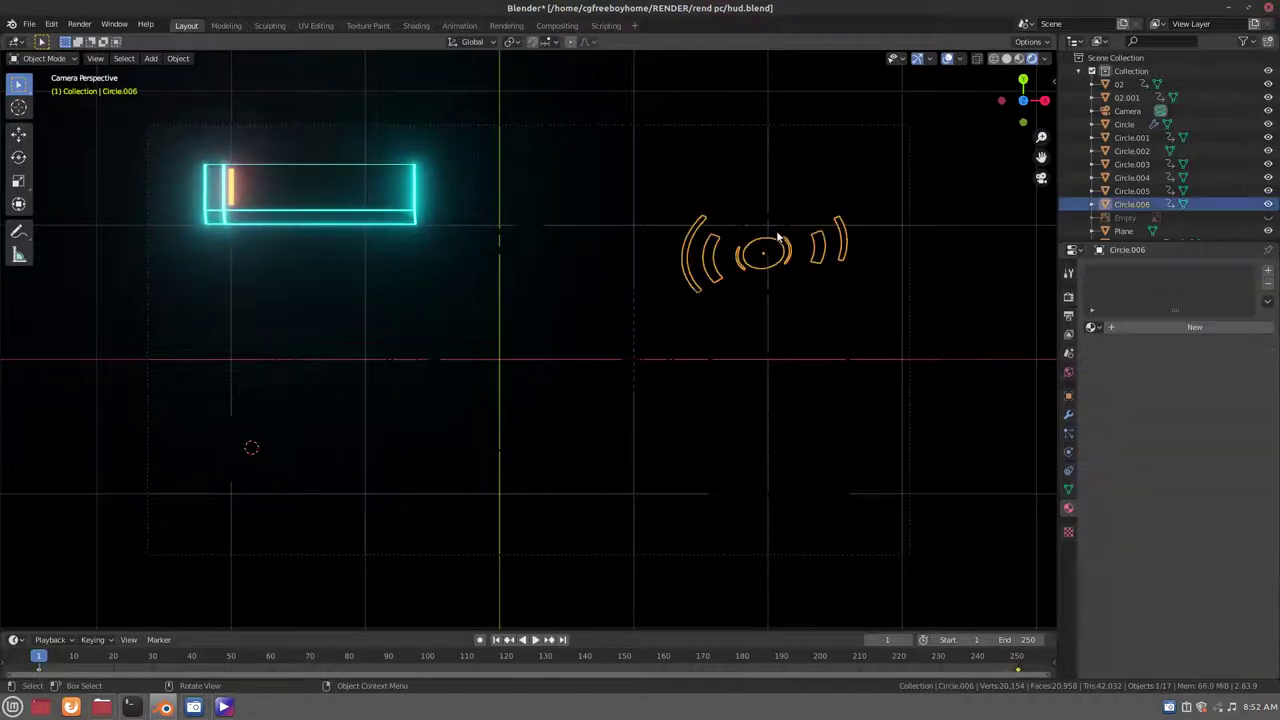
left_click(1138, 326)
left_click(1092, 327)
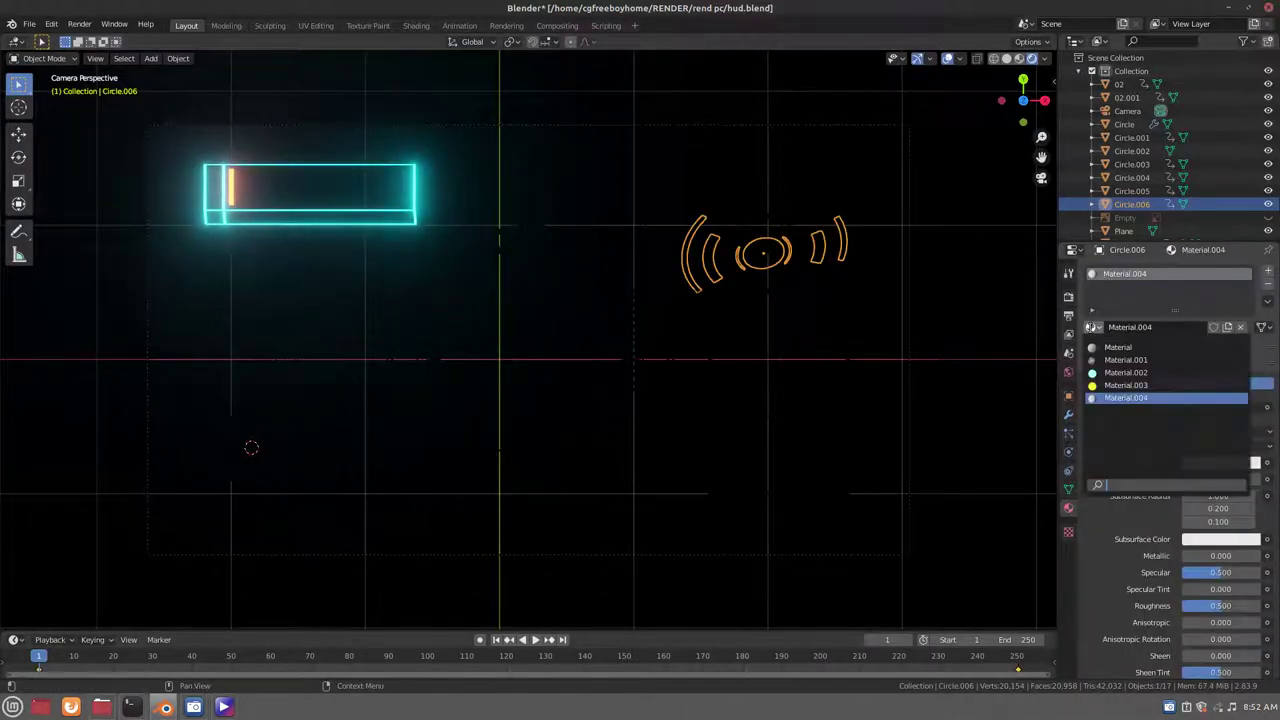
left_click(1125, 385)
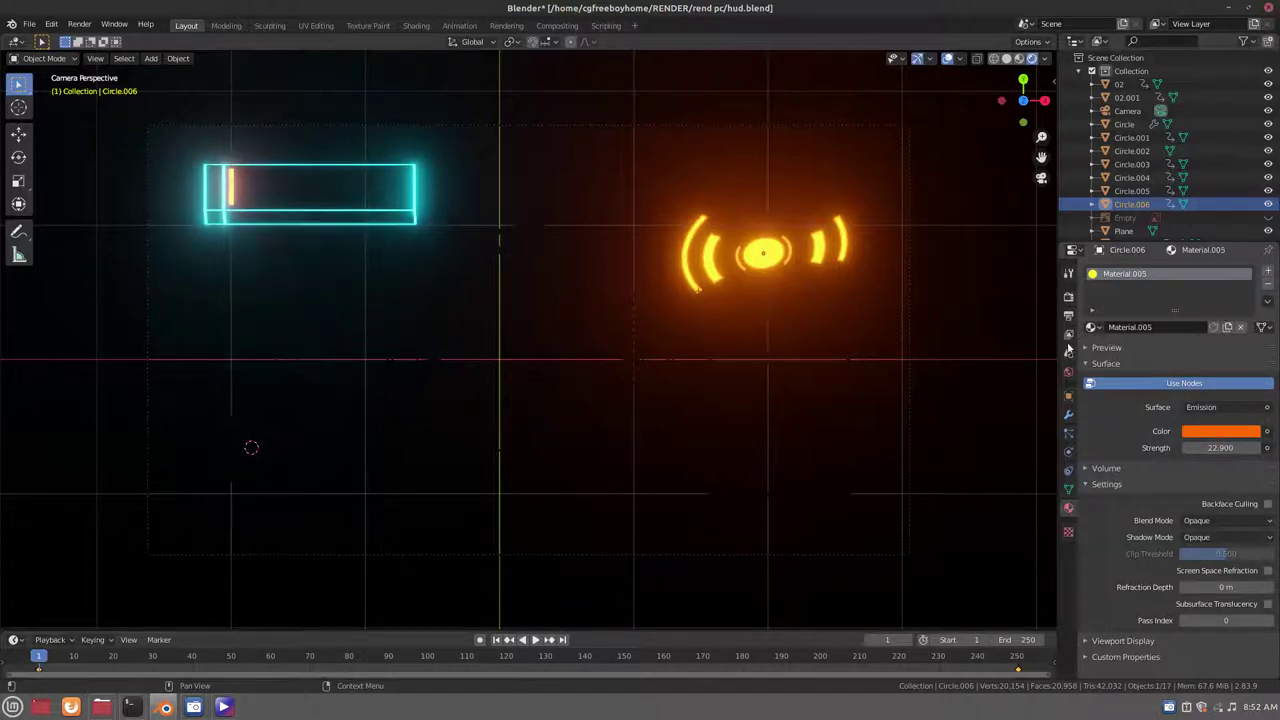
Turn the icon's emission green and bring its strength down to 2.8
left_click(1194, 433)
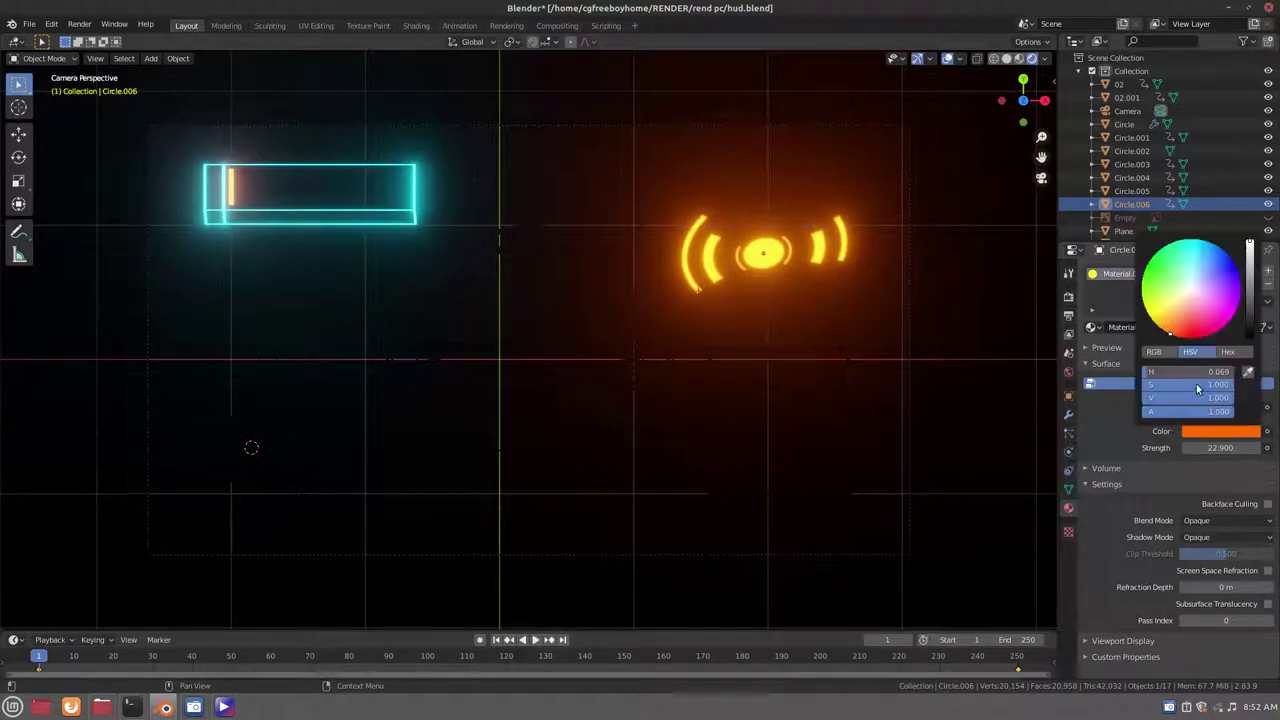
left_click_drag(1168, 316, 1153, 256)
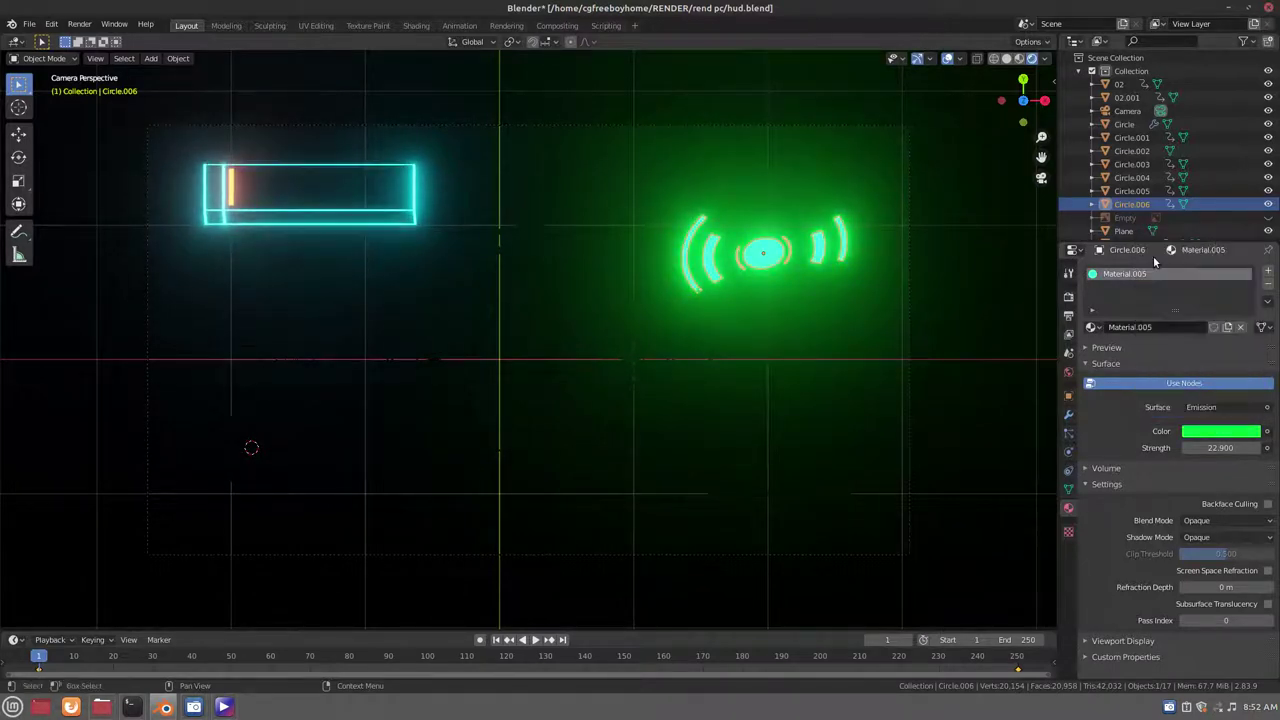
left_click(1225, 447)
type("20")
key("Return")
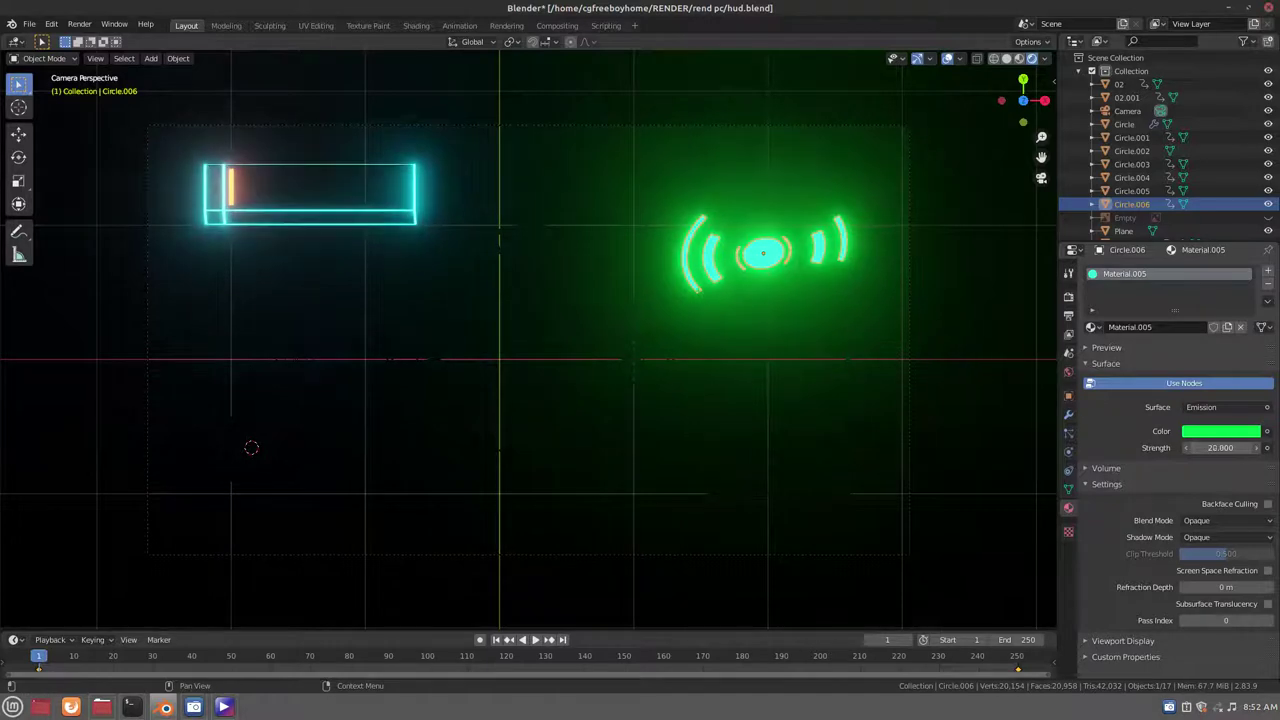
left_click_drag(1220, 447, 1200, 447)
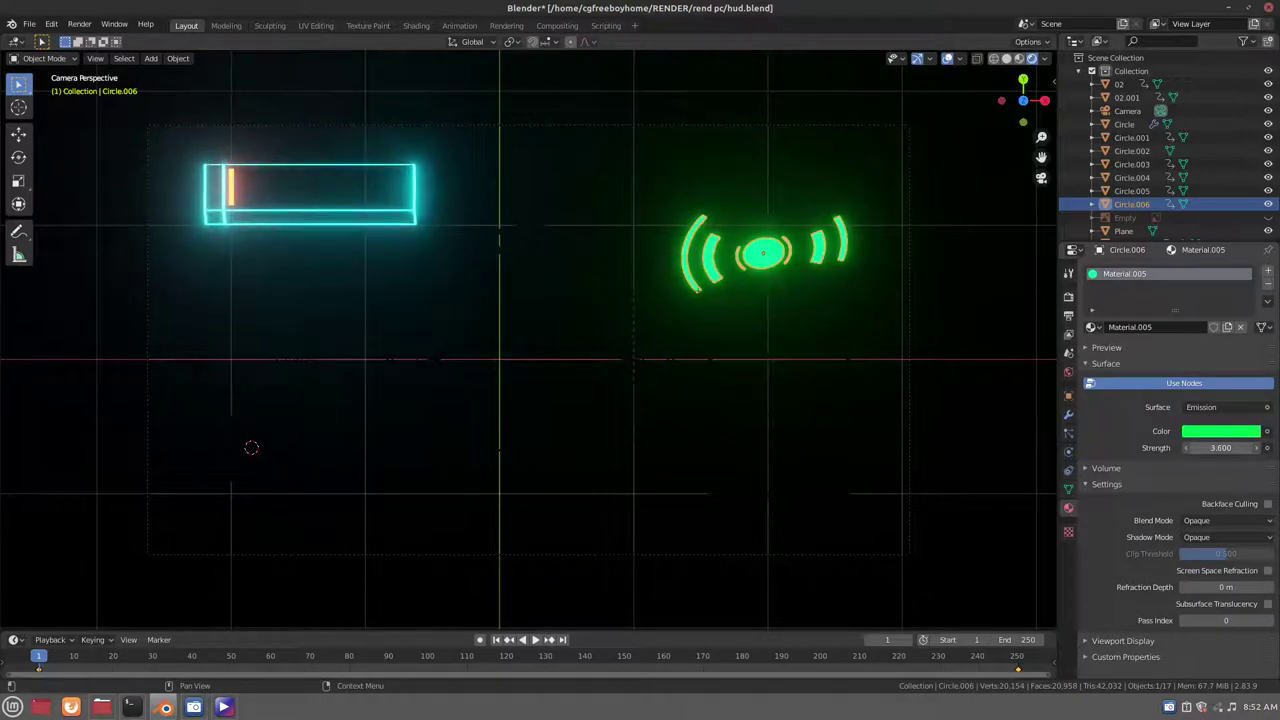
left_click_drag(1220, 447, 1200, 447)
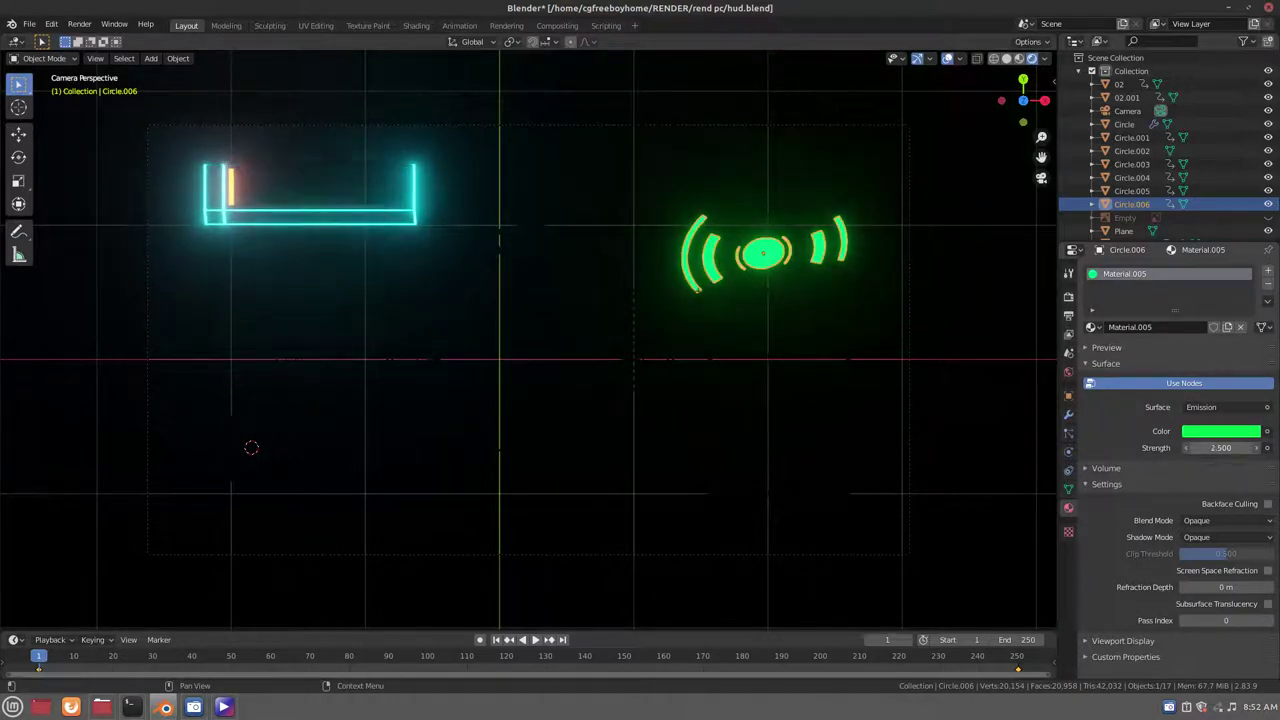
left_click_drag(1221, 447, 1250, 447)
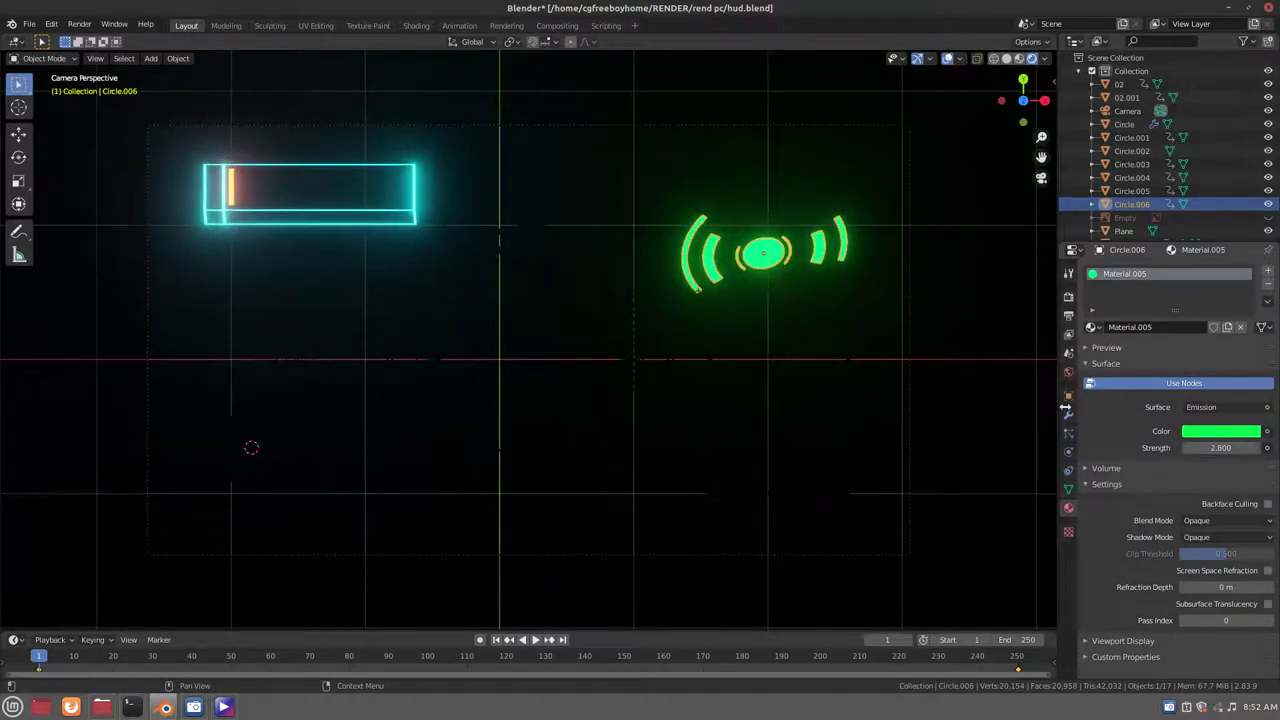
Assign Material.003 to grid Plane.004 and make it a single-user copy, Material.006
left_click(812, 285)
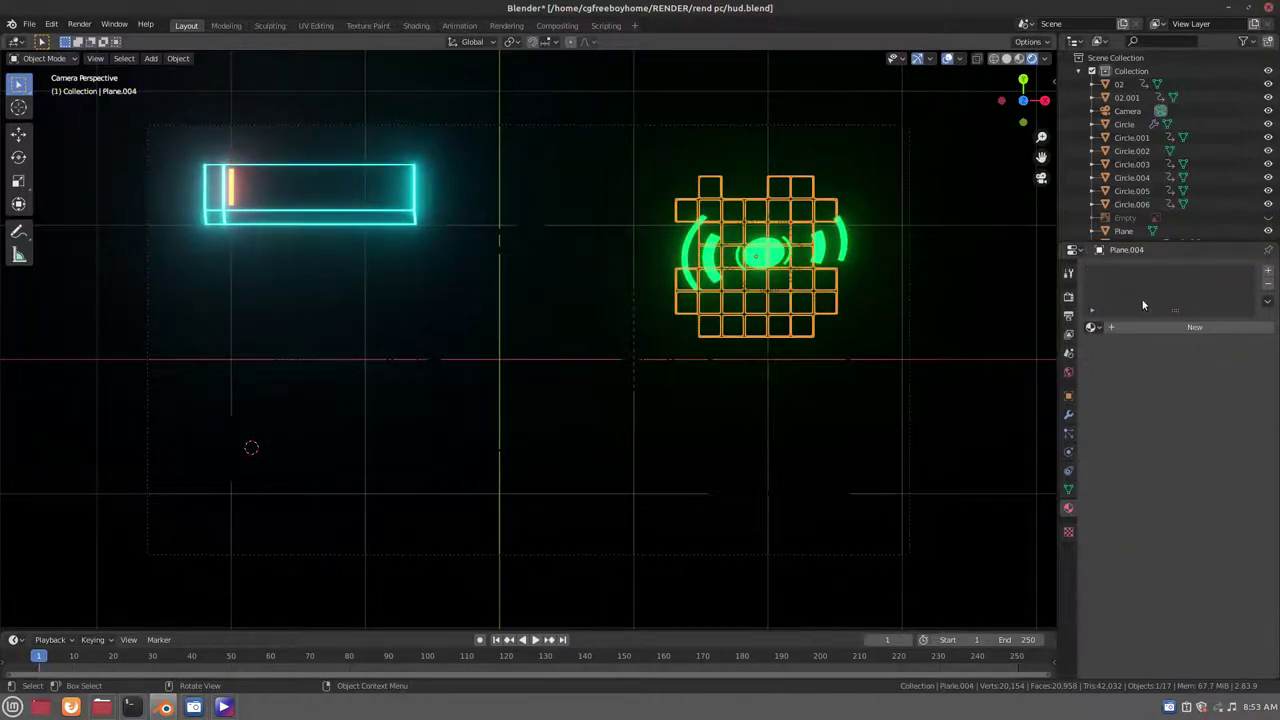
left_click(1093, 327)
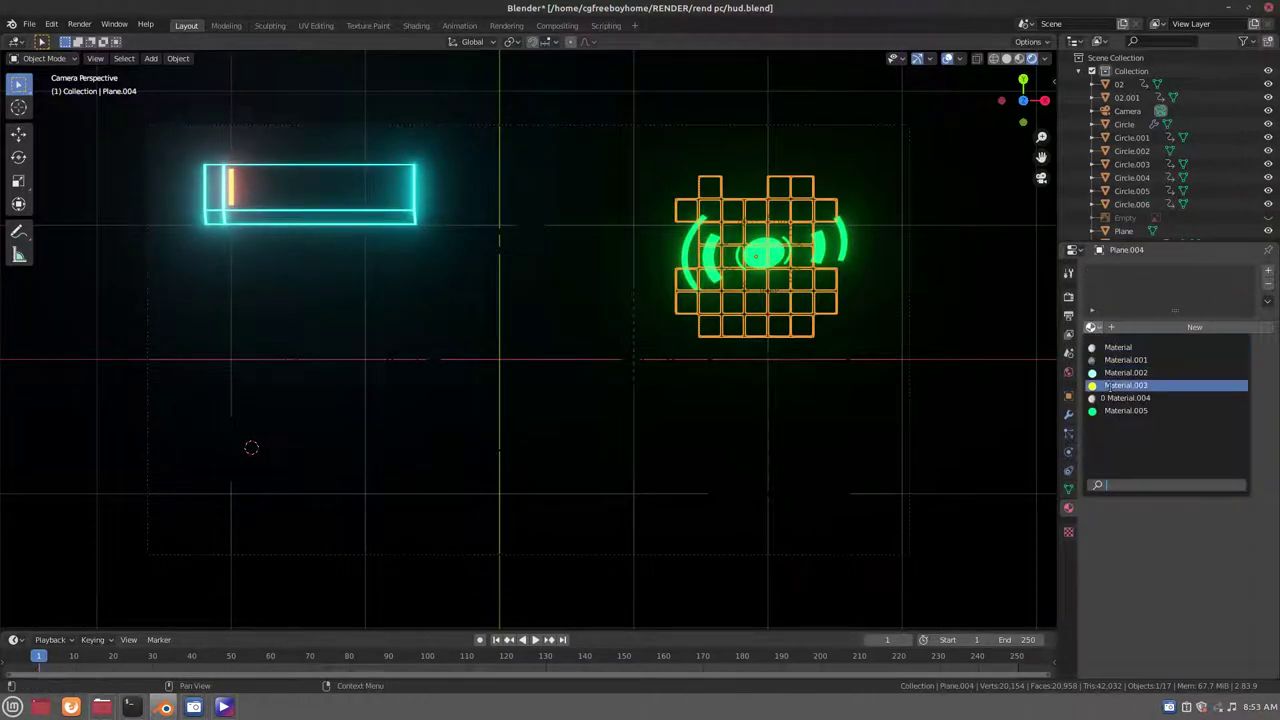
left_click(1110, 385)
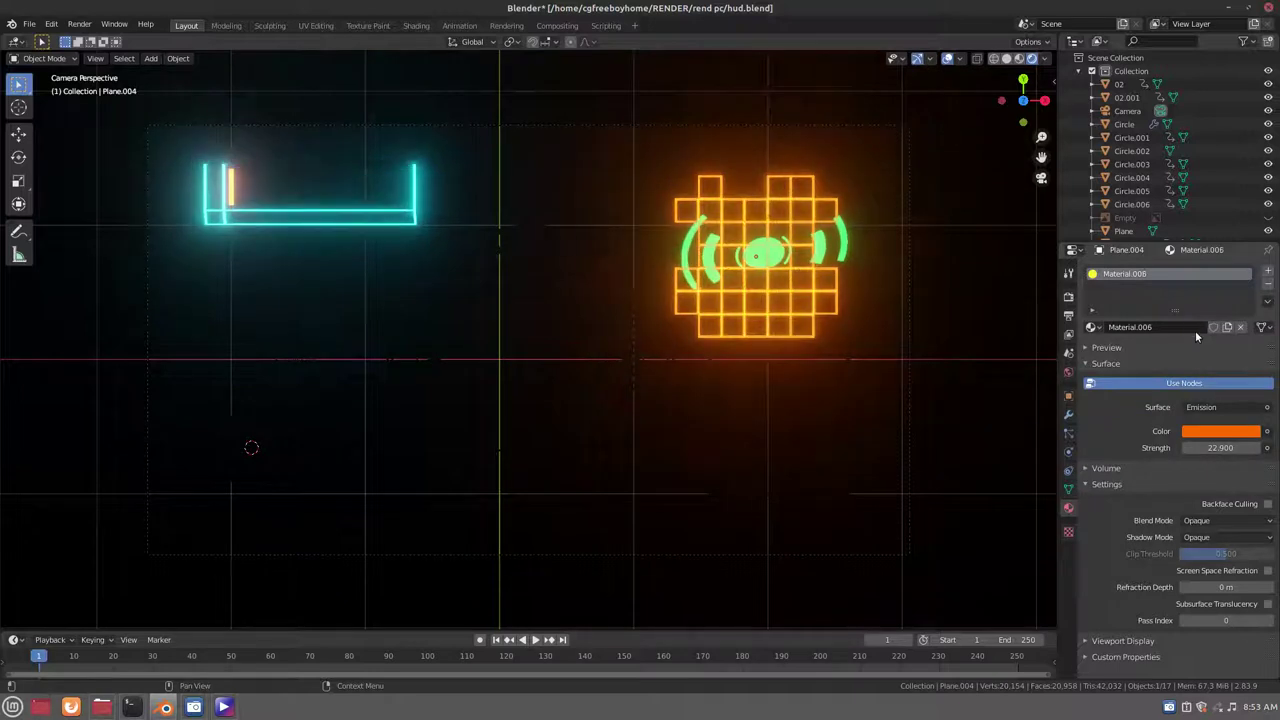
left_click(1197, 328)
Set the grid's emission colour to blue with strength 2.2
left_click(1219, 433)
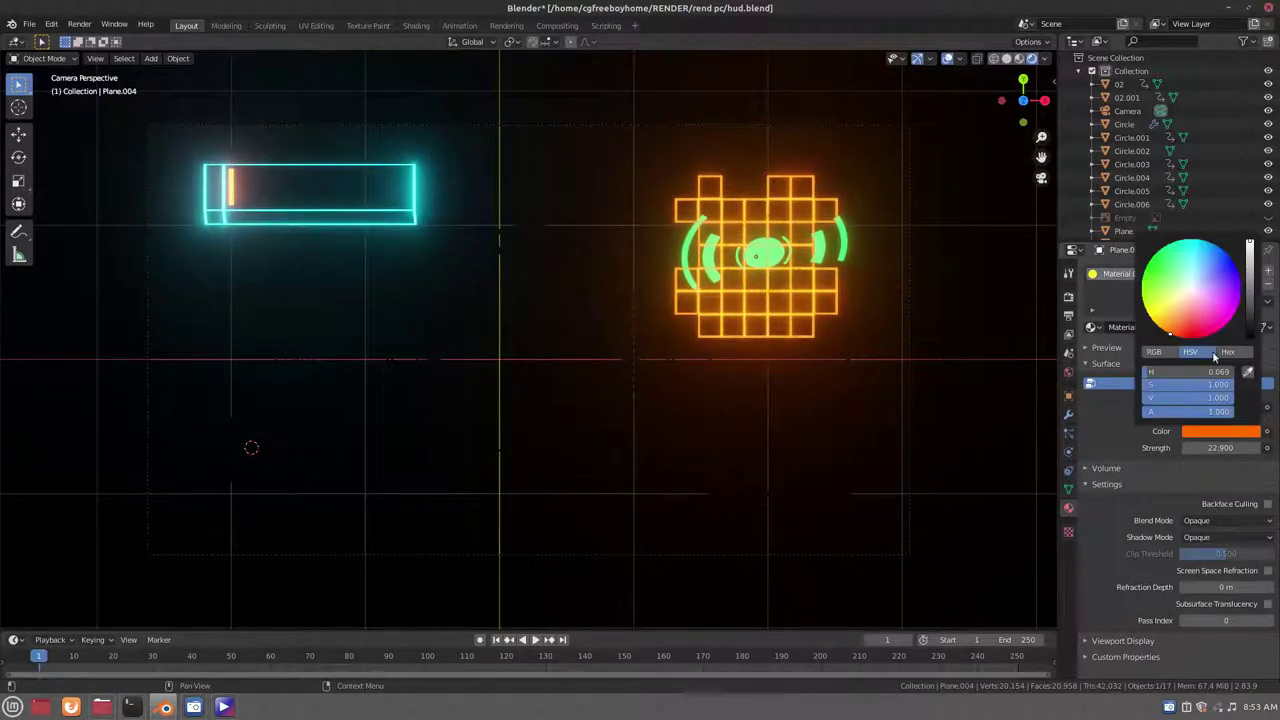
left_click_drag(1212, 264, 1234, 264)
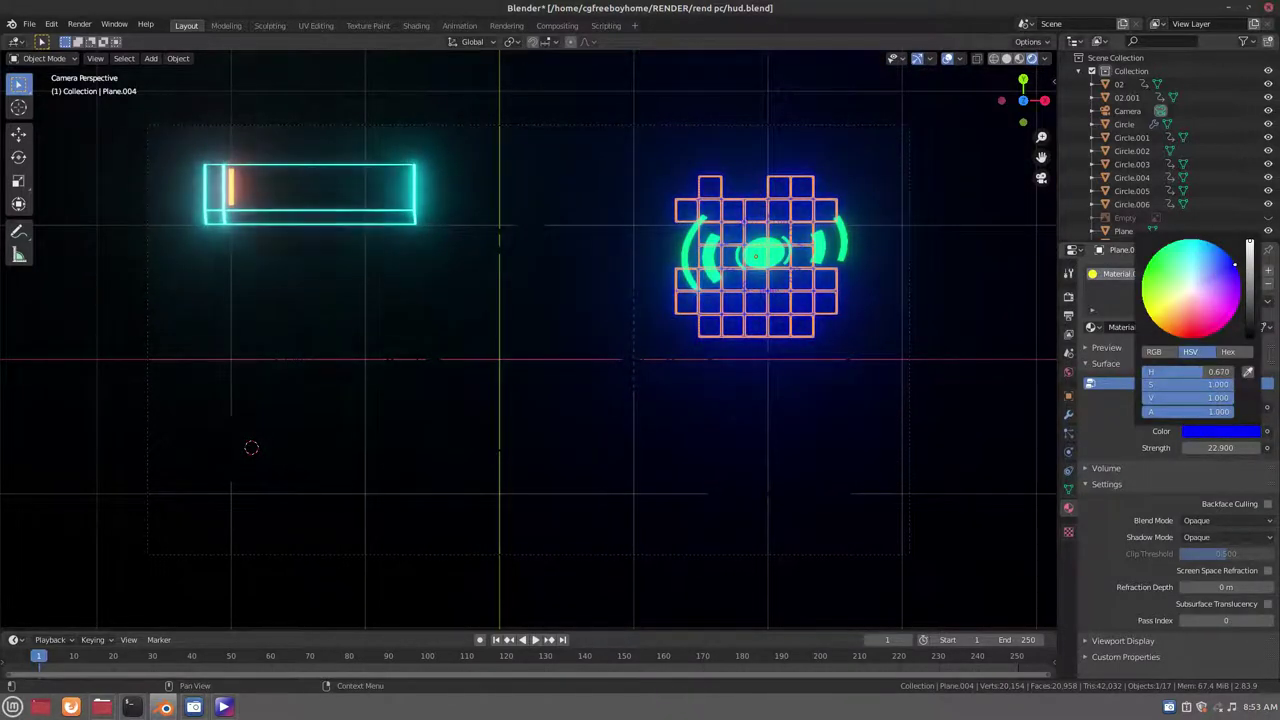
mouse_move(1215, 447)
left_mouse_down()
mouse_move(1245, 447)
mouse_move(1200, 447)
left_mouse_up()
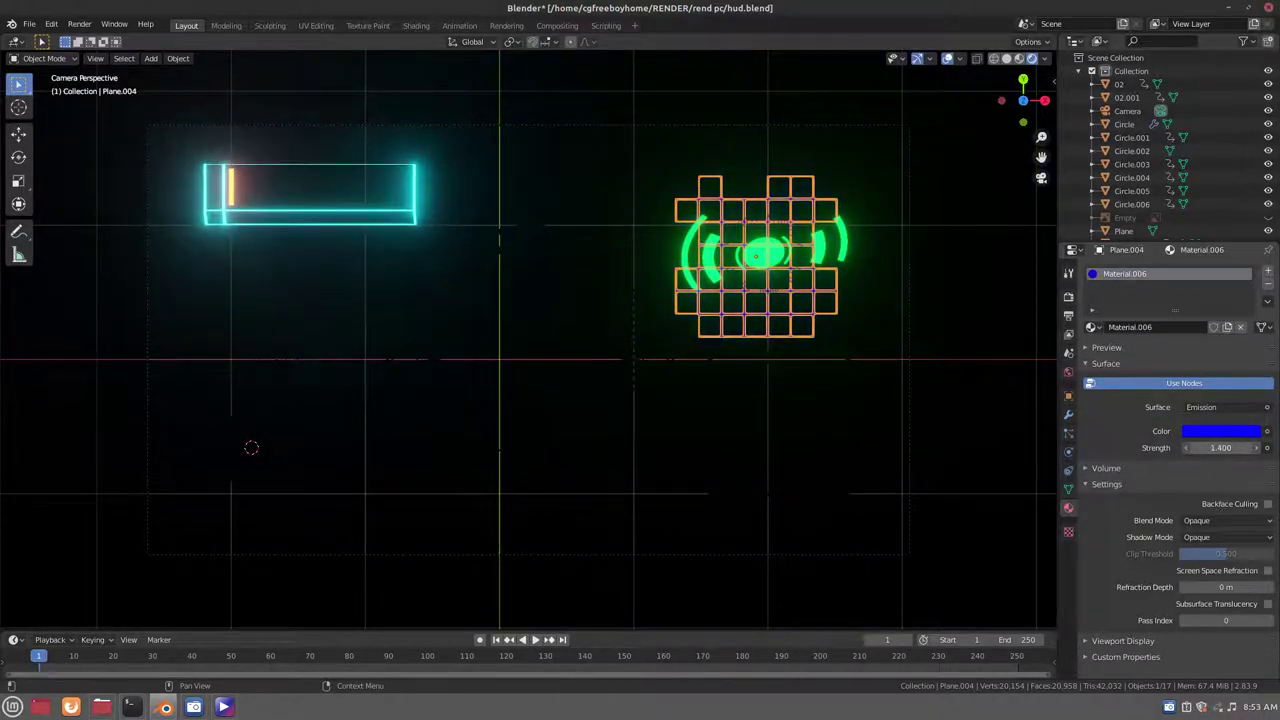
left_click_drag(1200, 447, 1215, 447)
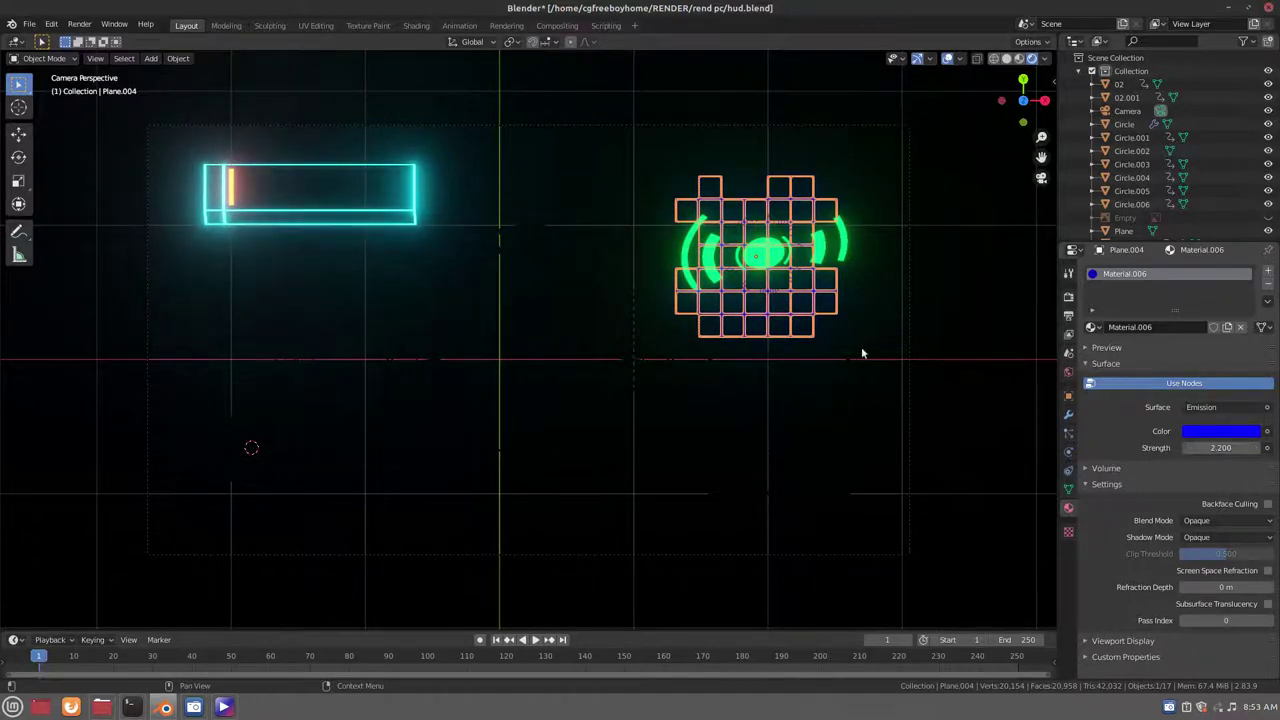
Reselect Plane.004 and change its emission to a lighter blue with alpha lowered to zero
left_click(765, 294)
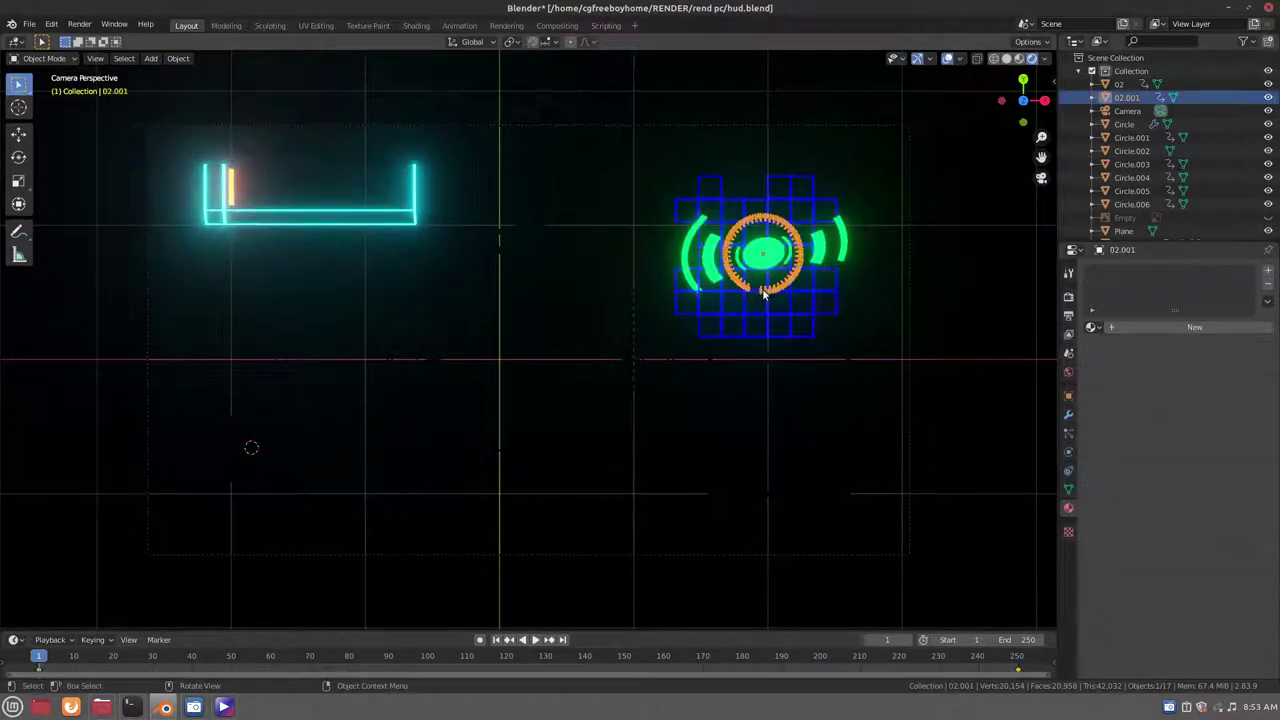
left_click(765, 294)
left_click(765, 294)
left_click(765, 294)
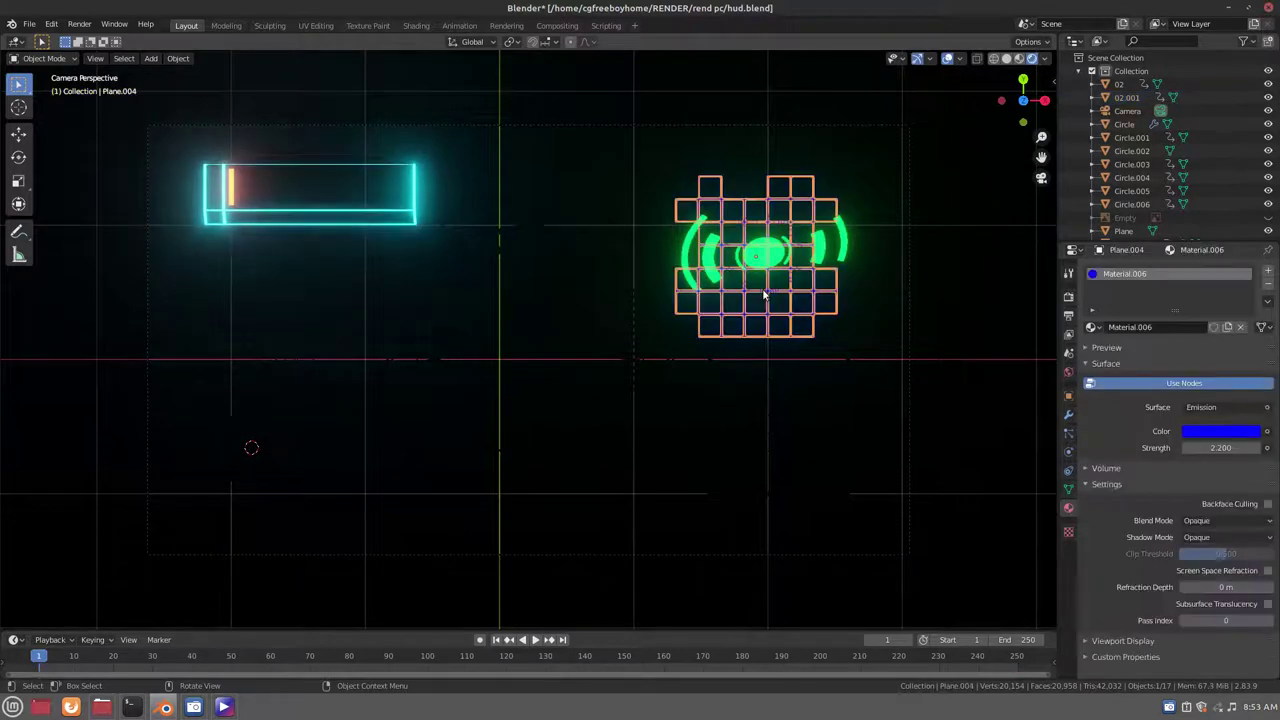
left_click(765, 294)
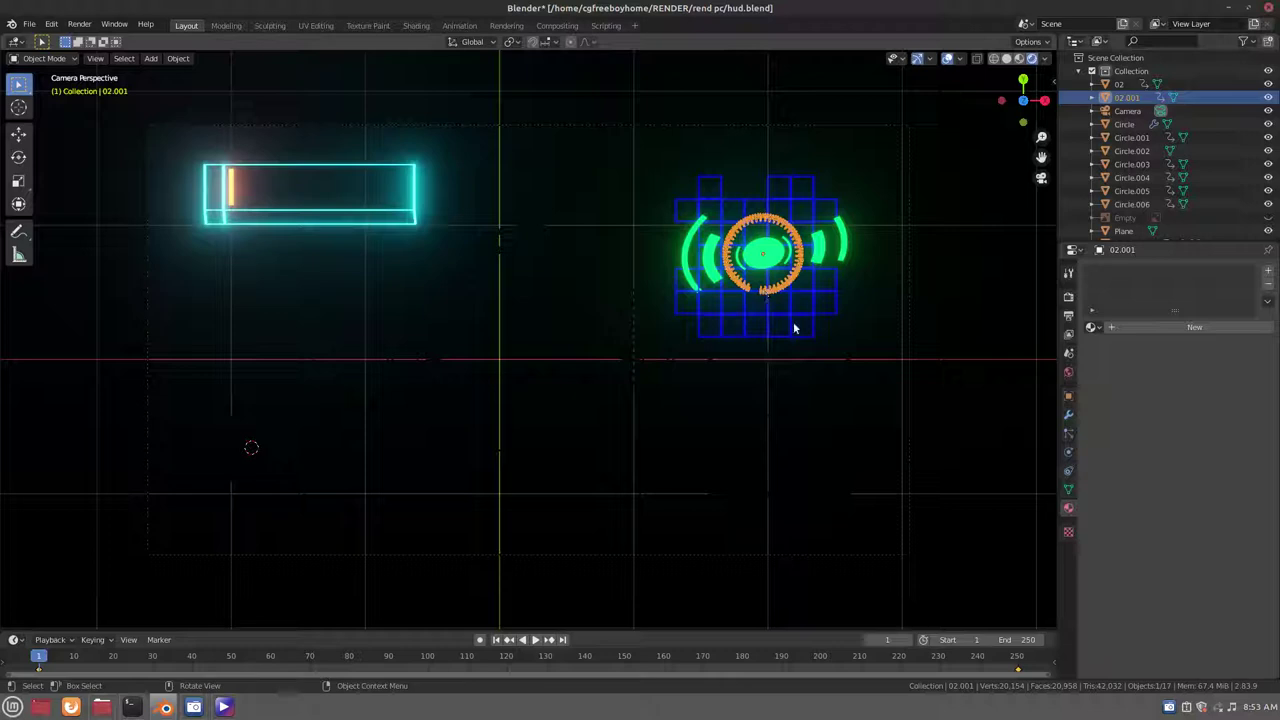
left_click(793, 319)
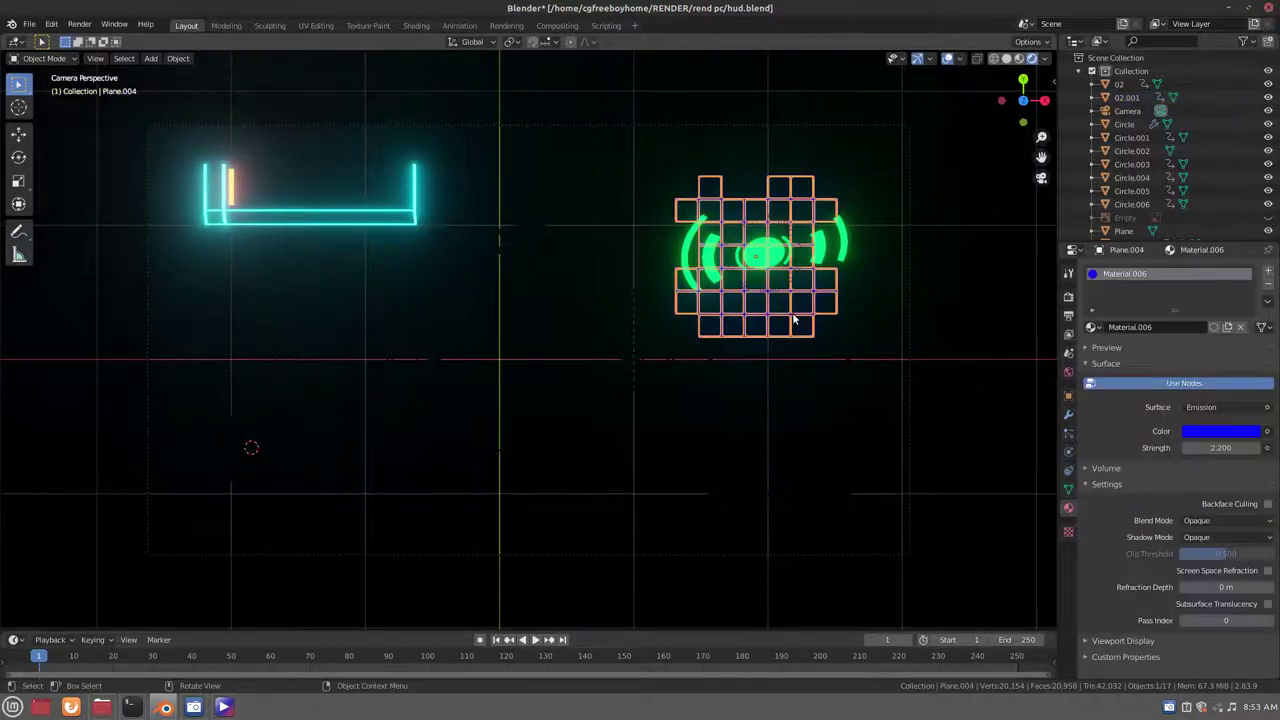
left_click(1196, 432)
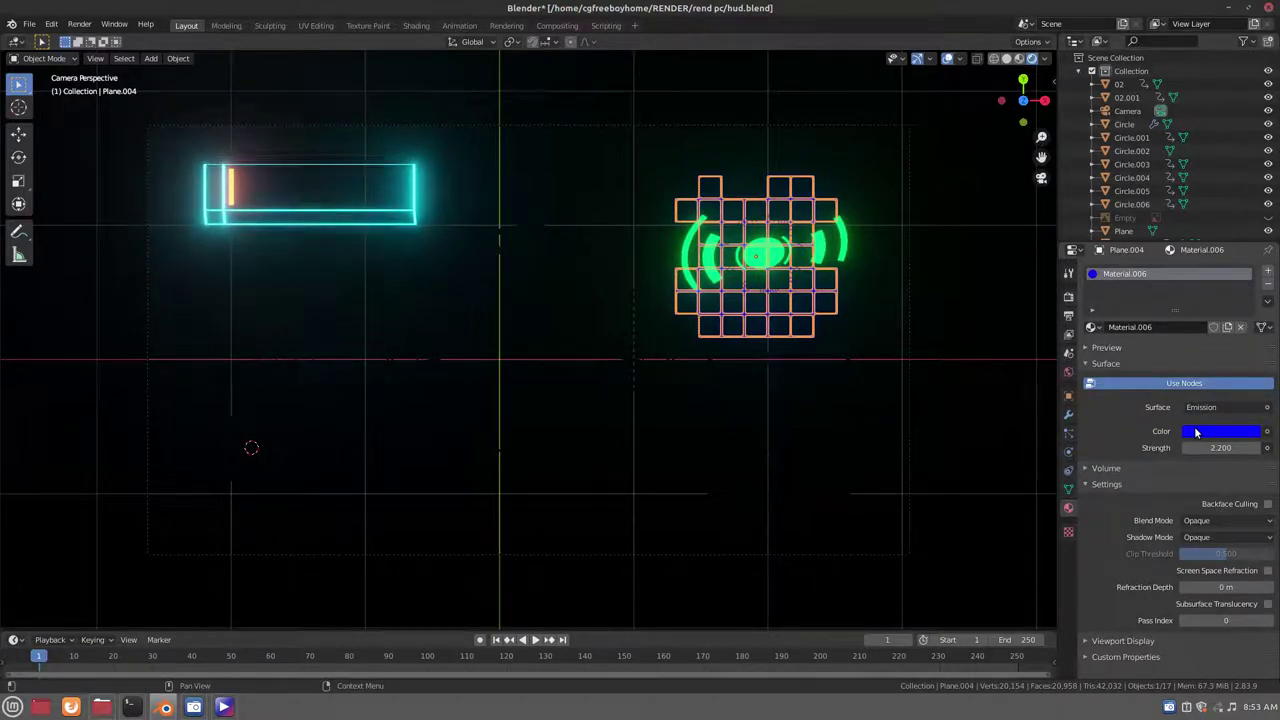
left_click(1228, 432)
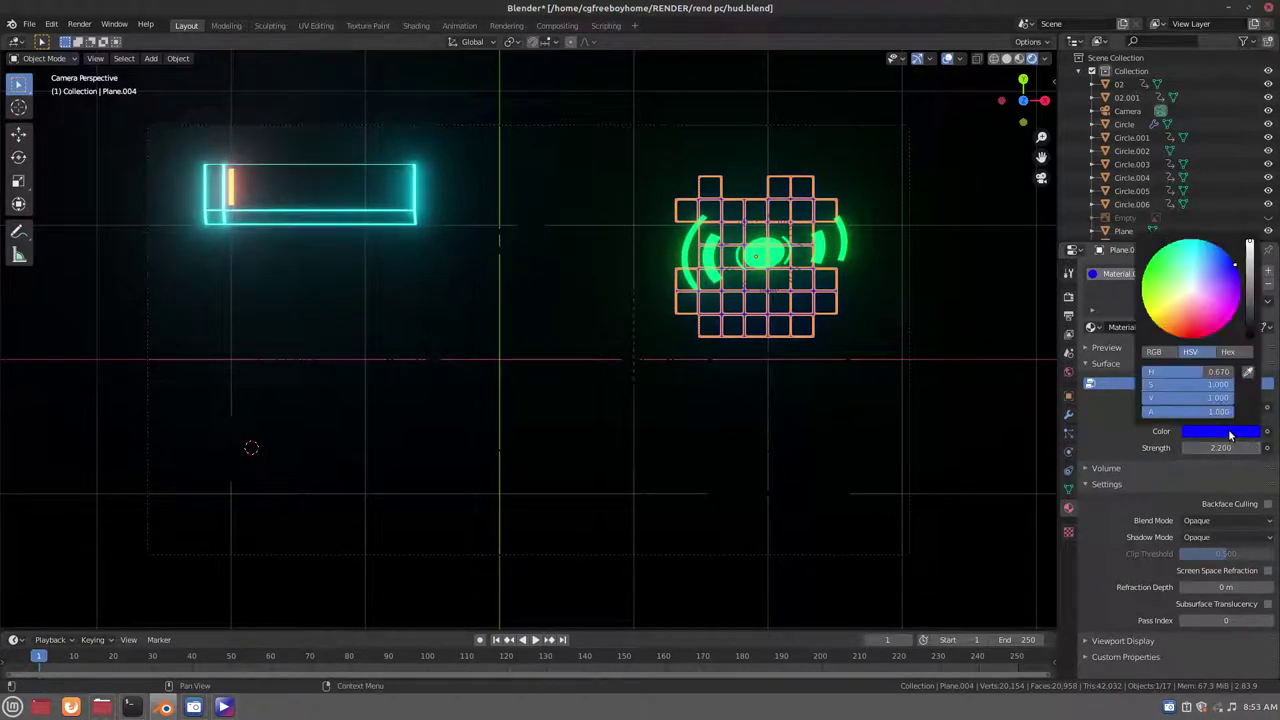
left_click(1220, 252)
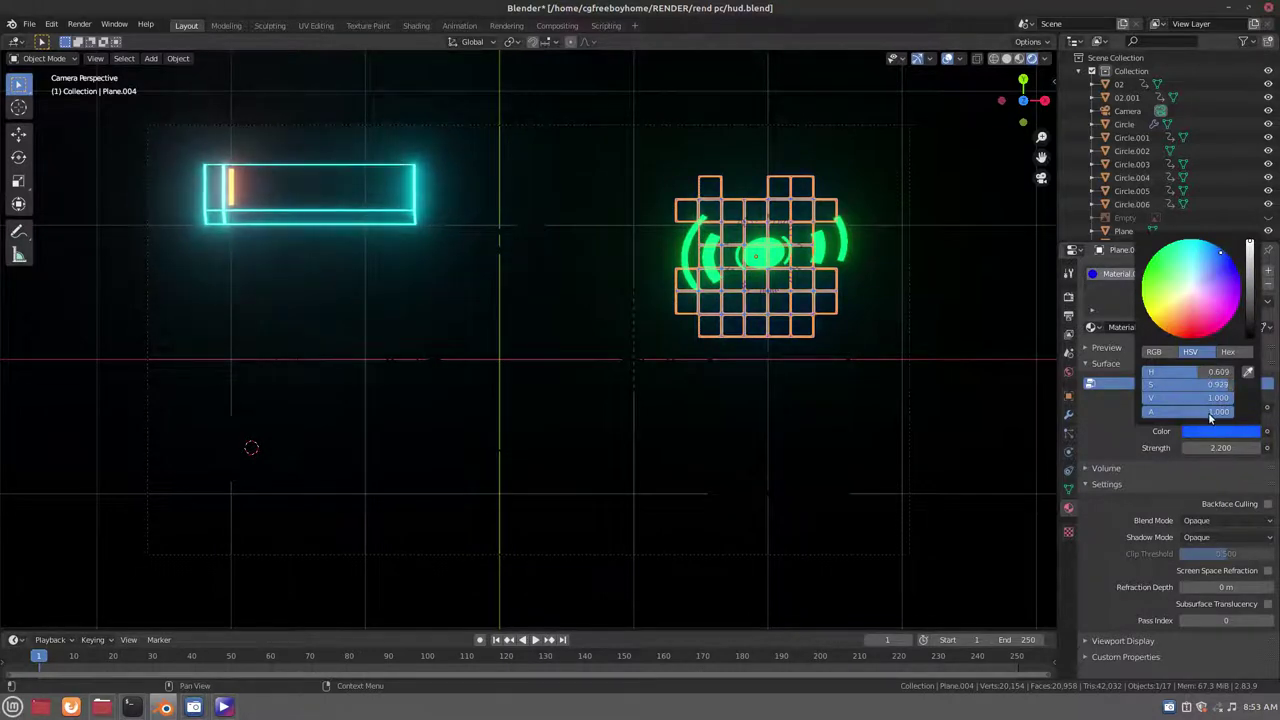
left_click_drag(1190, 411, 917, 489)
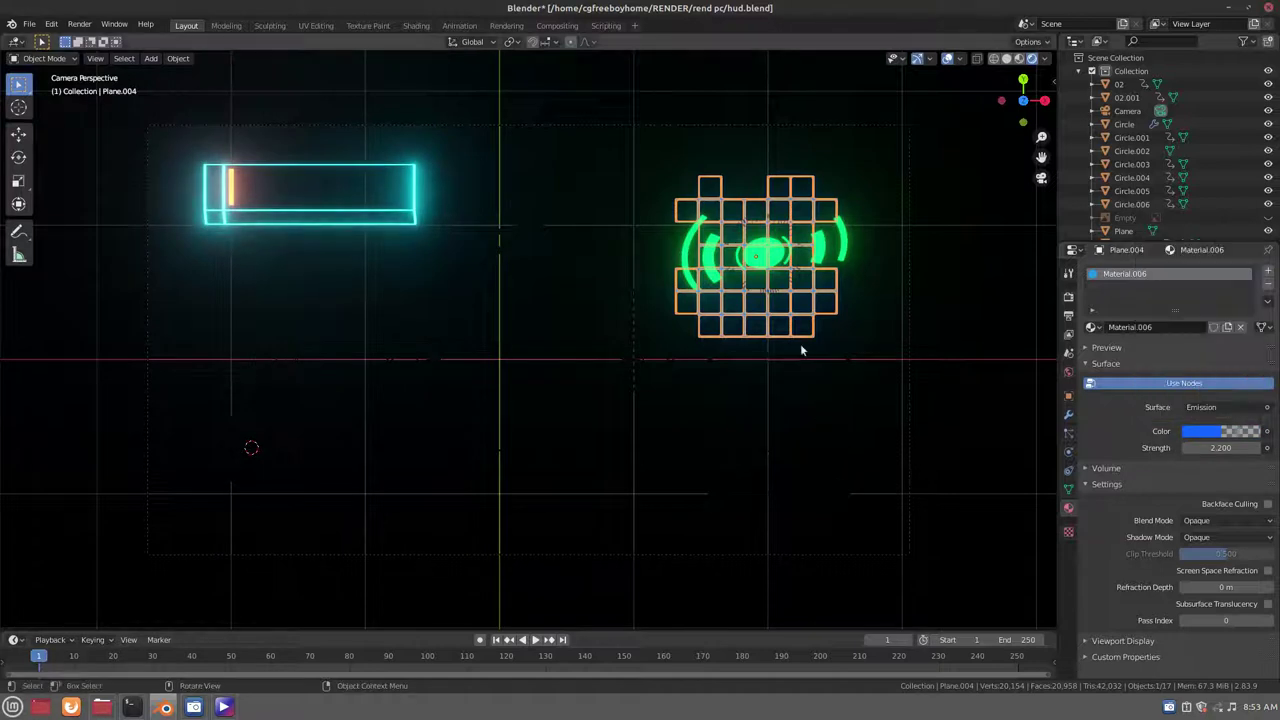
Assign orange Material.003 to ring 02.001, stepping through undo/redo to keep that result
left_click(770, 290)
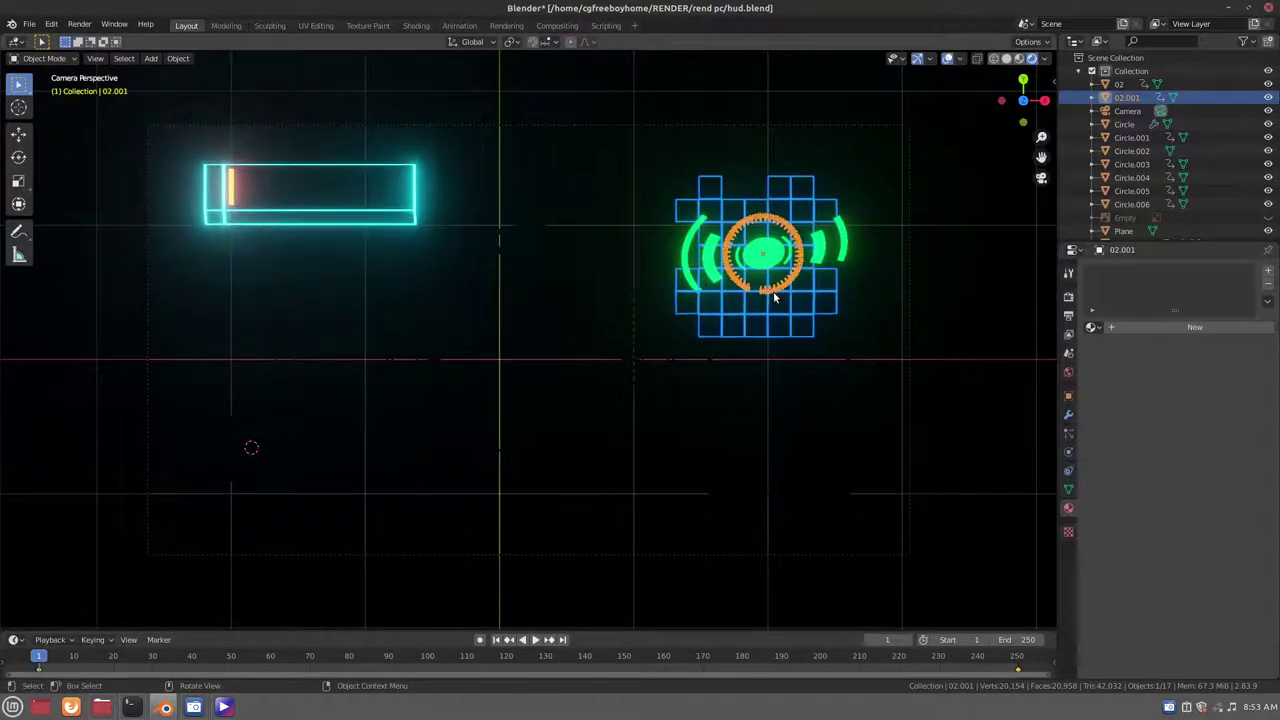
left_click(1093, 327)
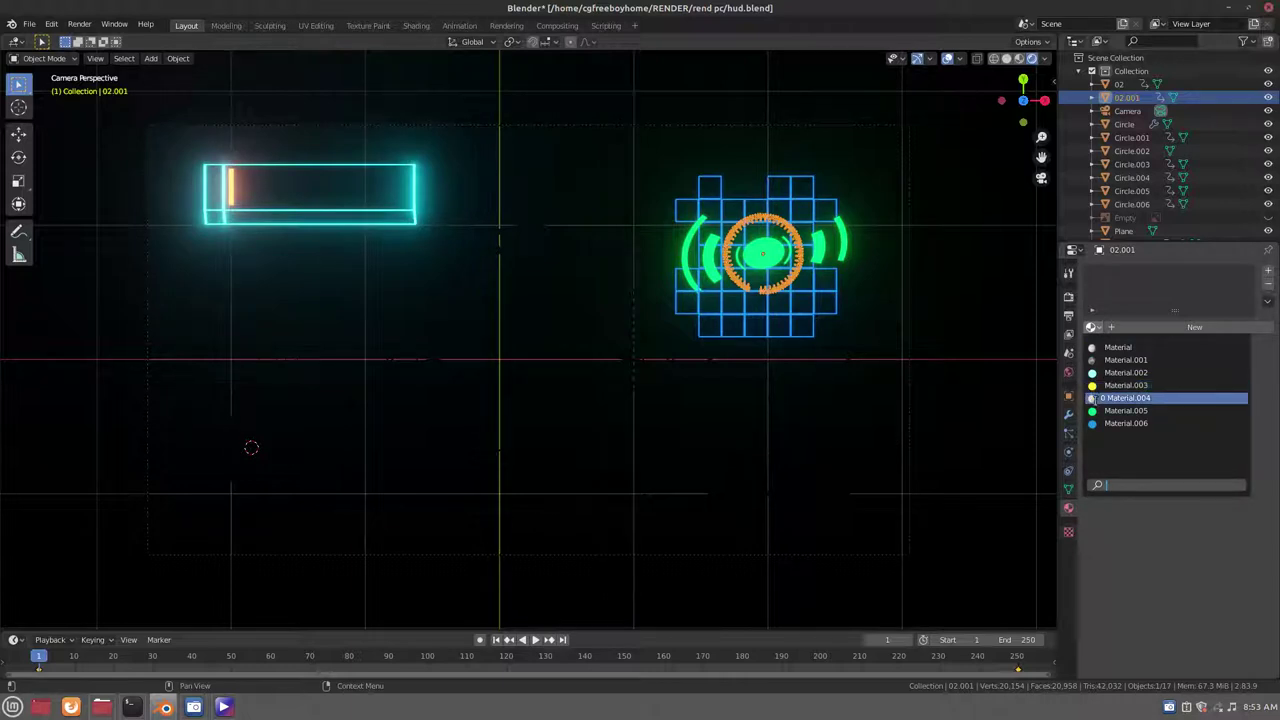
left_click(1095, 386)
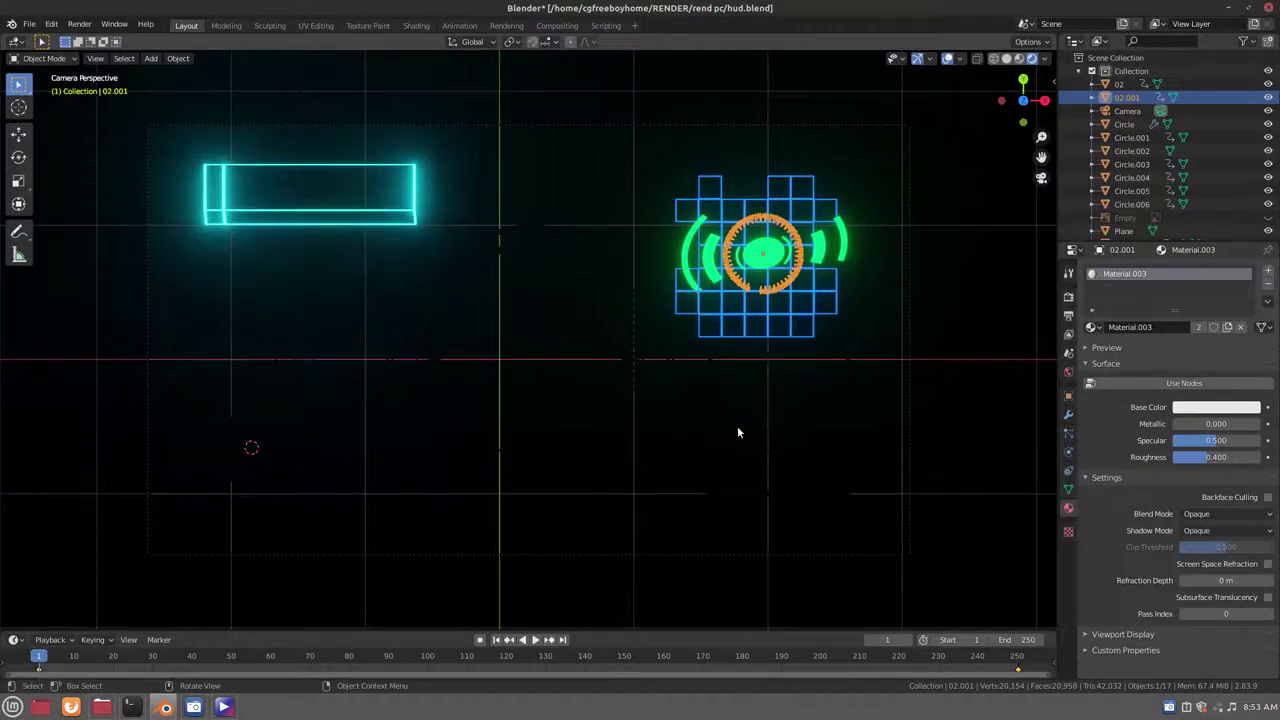
key("ctrl+z")
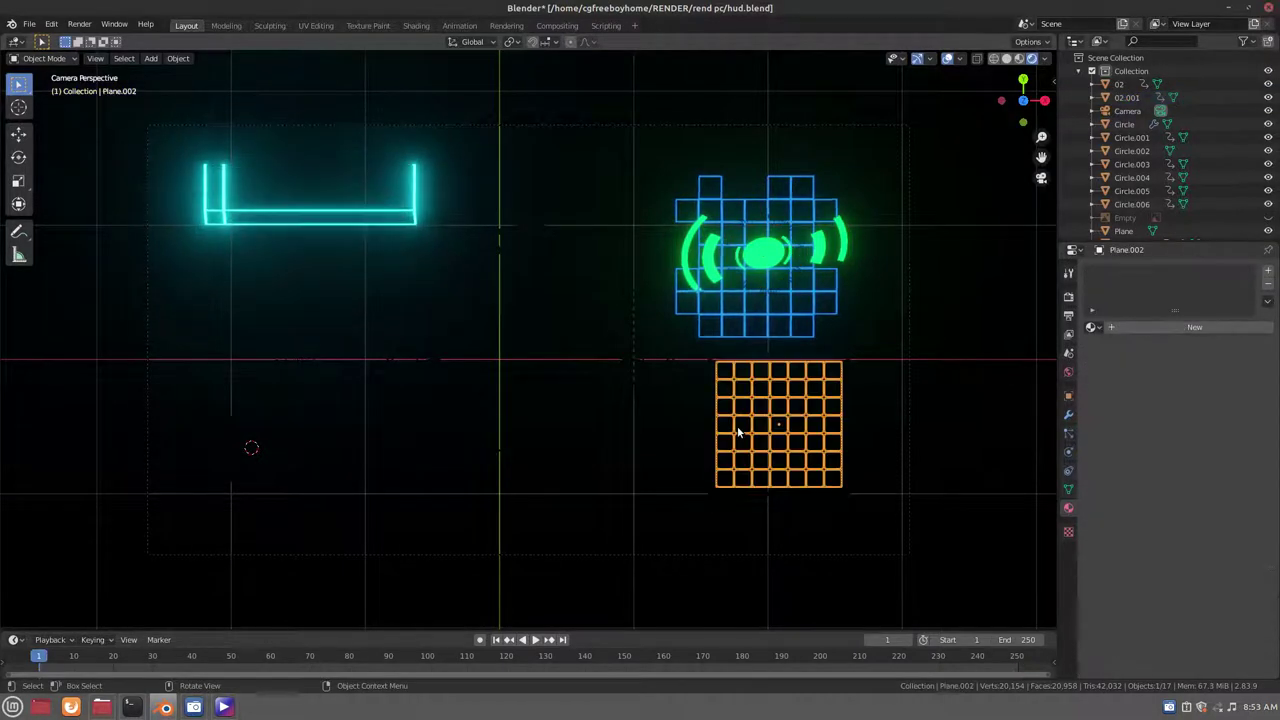
left_click(745, 291)
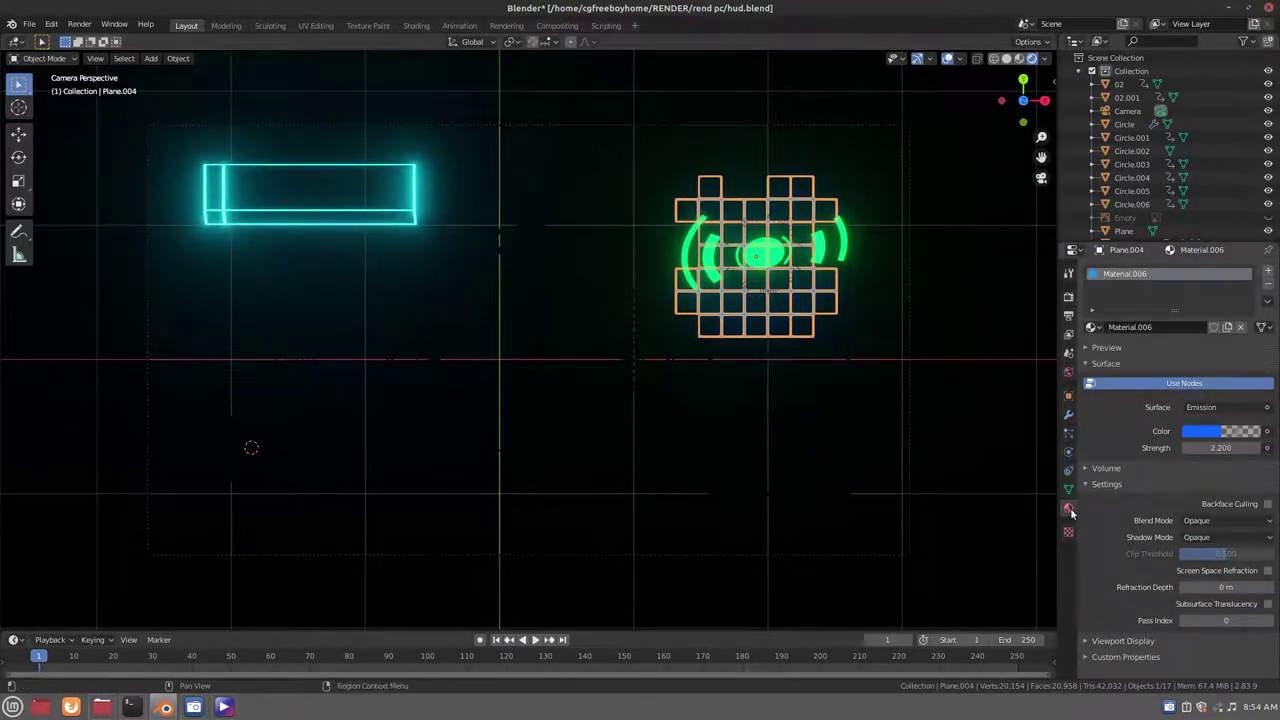
left_click(1091, 327)
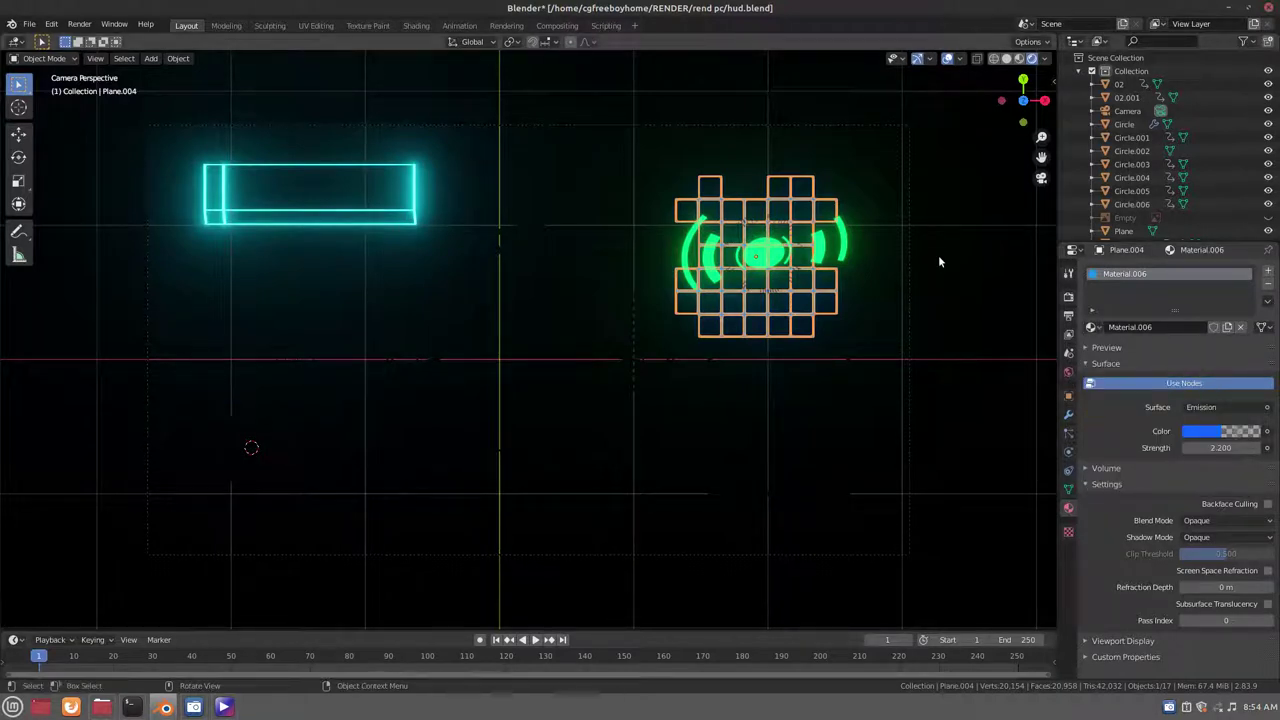
key("ctrl+z")
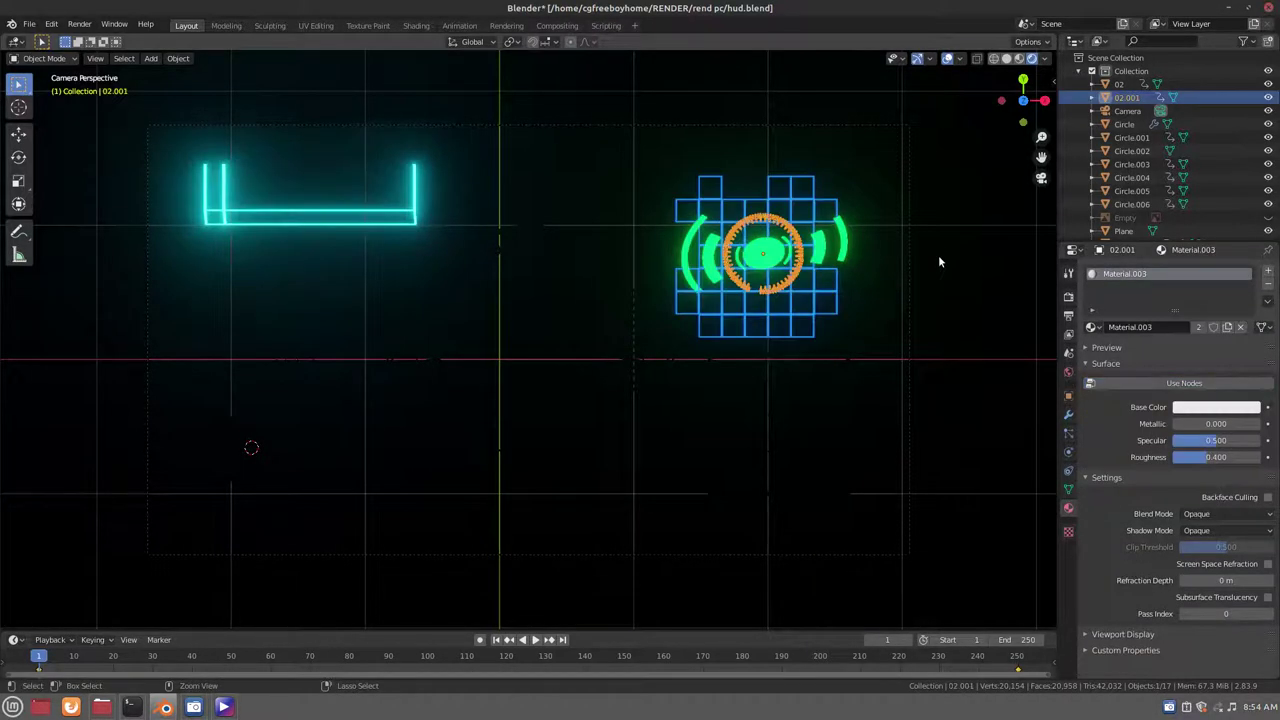
key("ctrl+z")
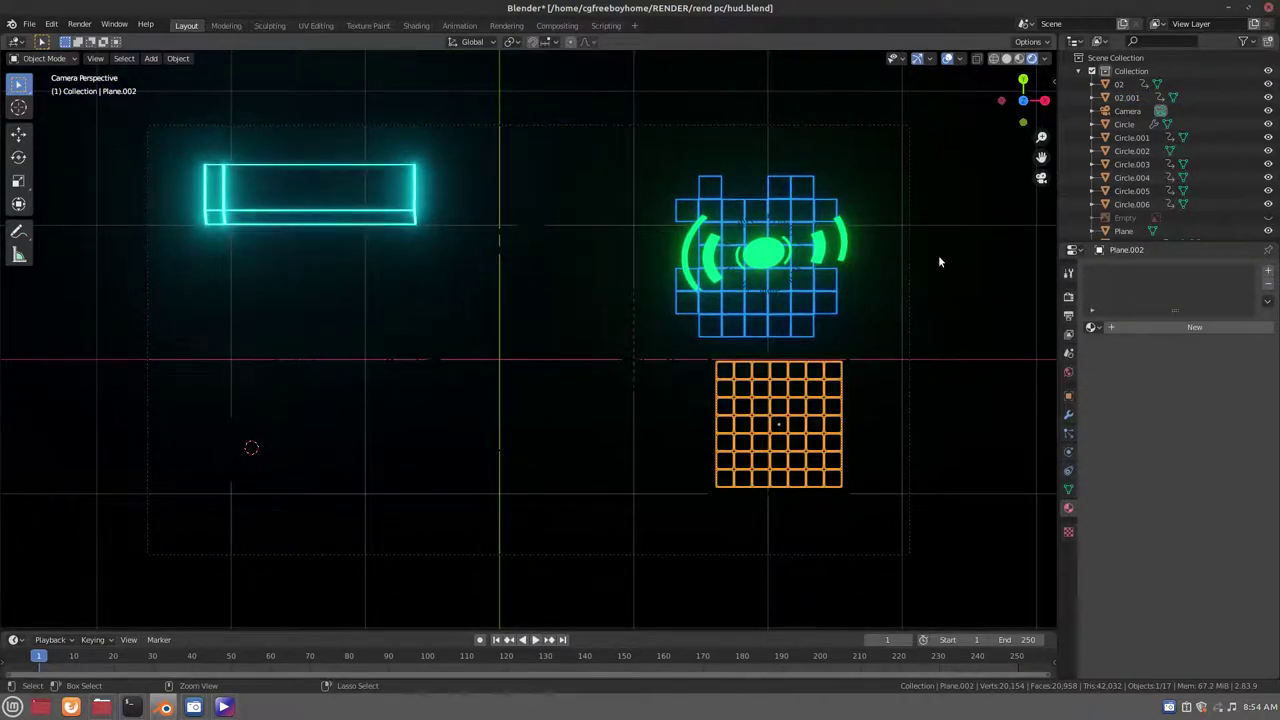
key("ctrl+z")
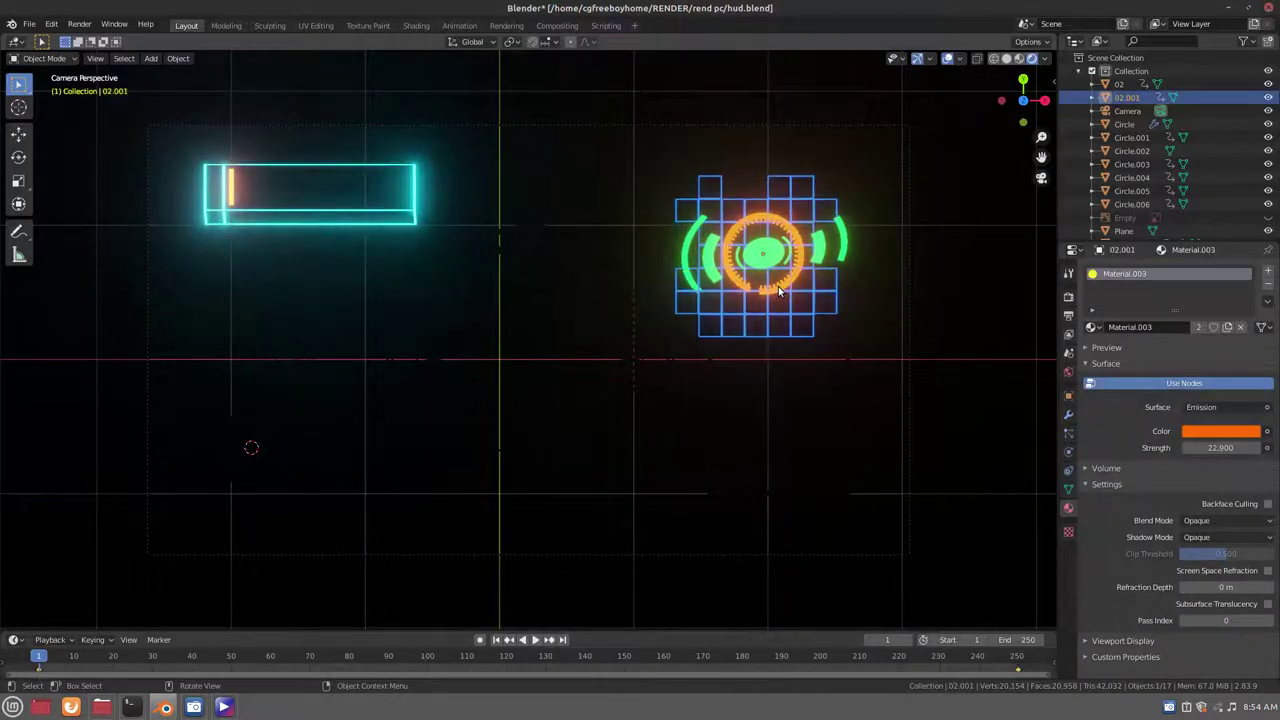
Make the ring's material single-user Material.007 at strength 1.4, then switch to Solid shading
left_click(884, 305)
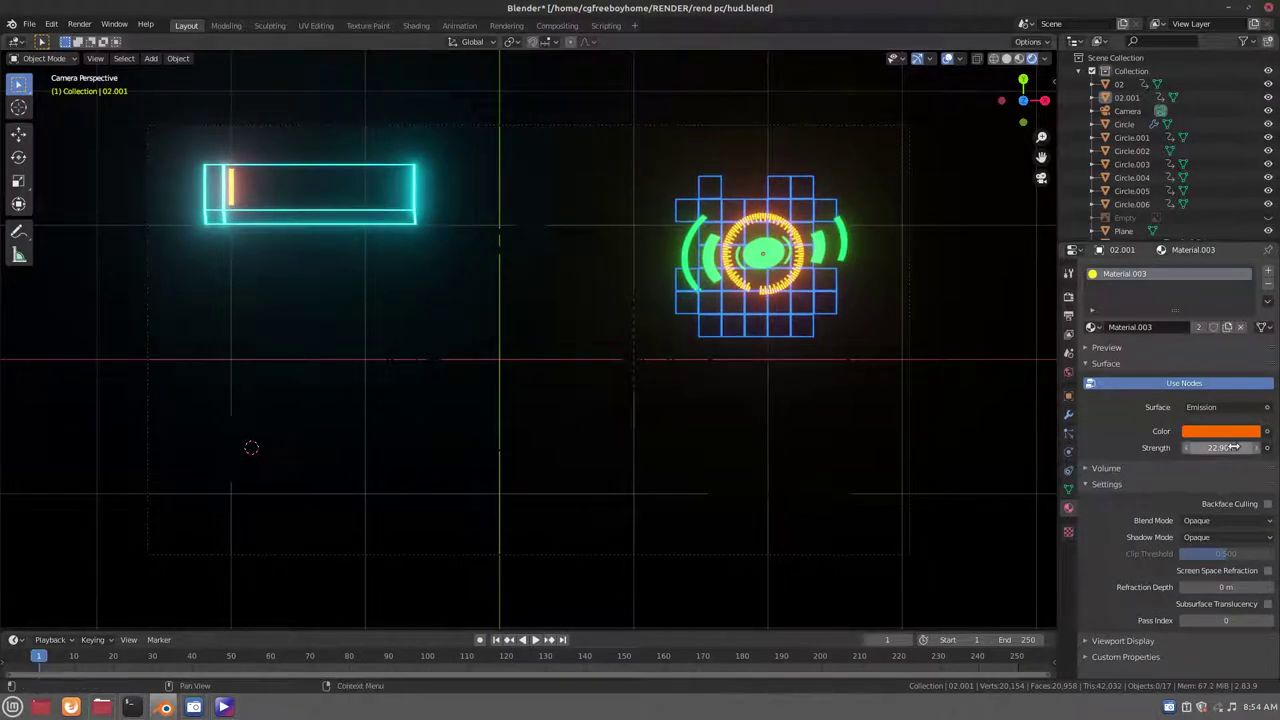
left_click_drag(1220, 447, 1195, 447)
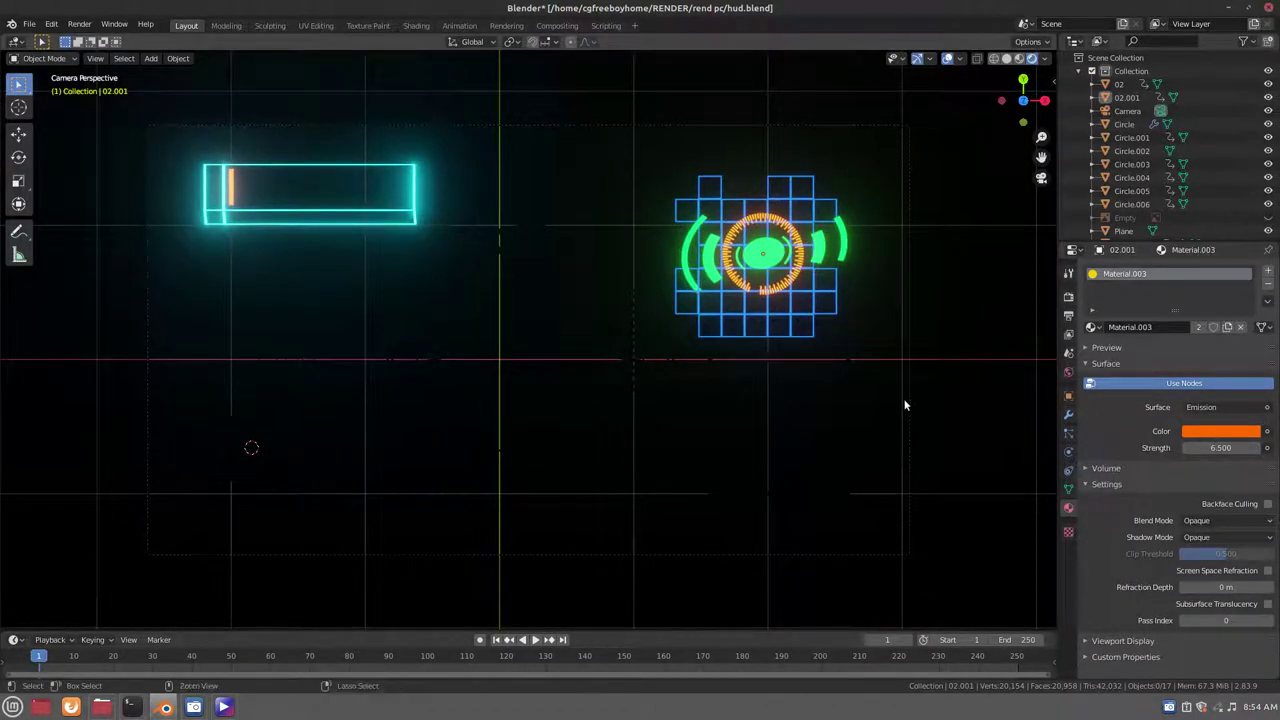
key("ctrl+z")
key("ctrl+z")
key("ctrl+z")
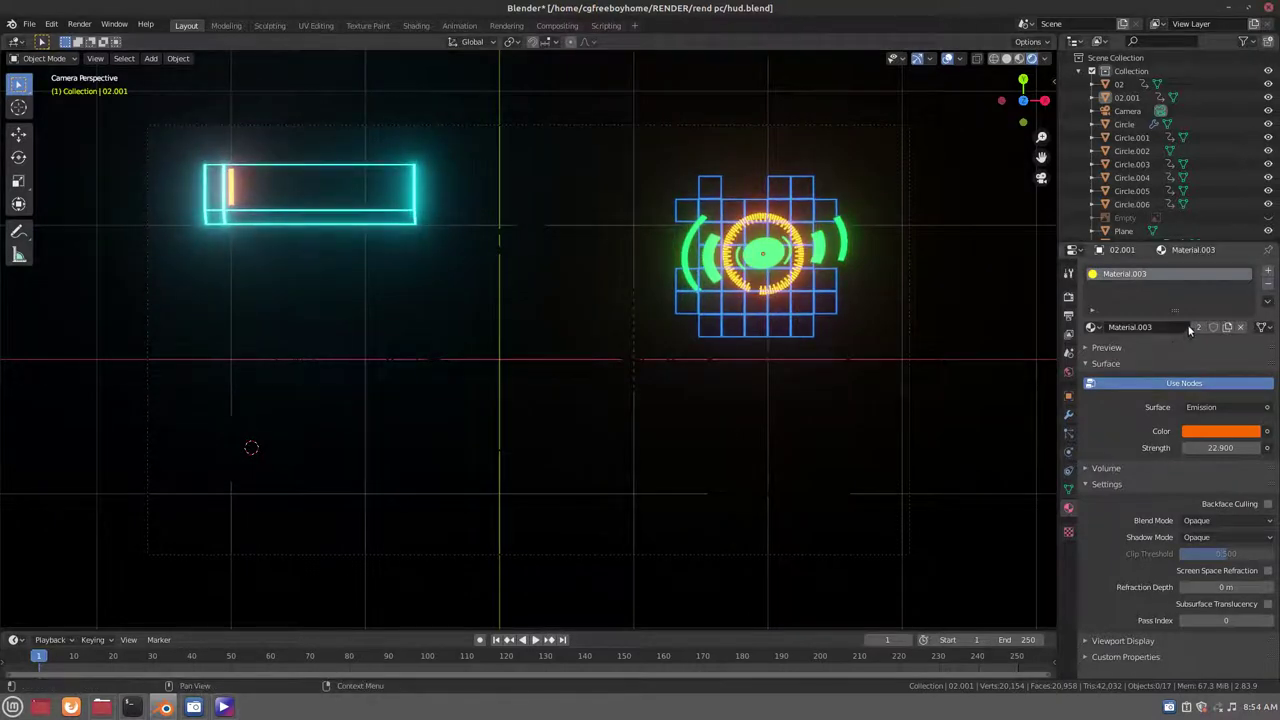
left_click(1198, 327)
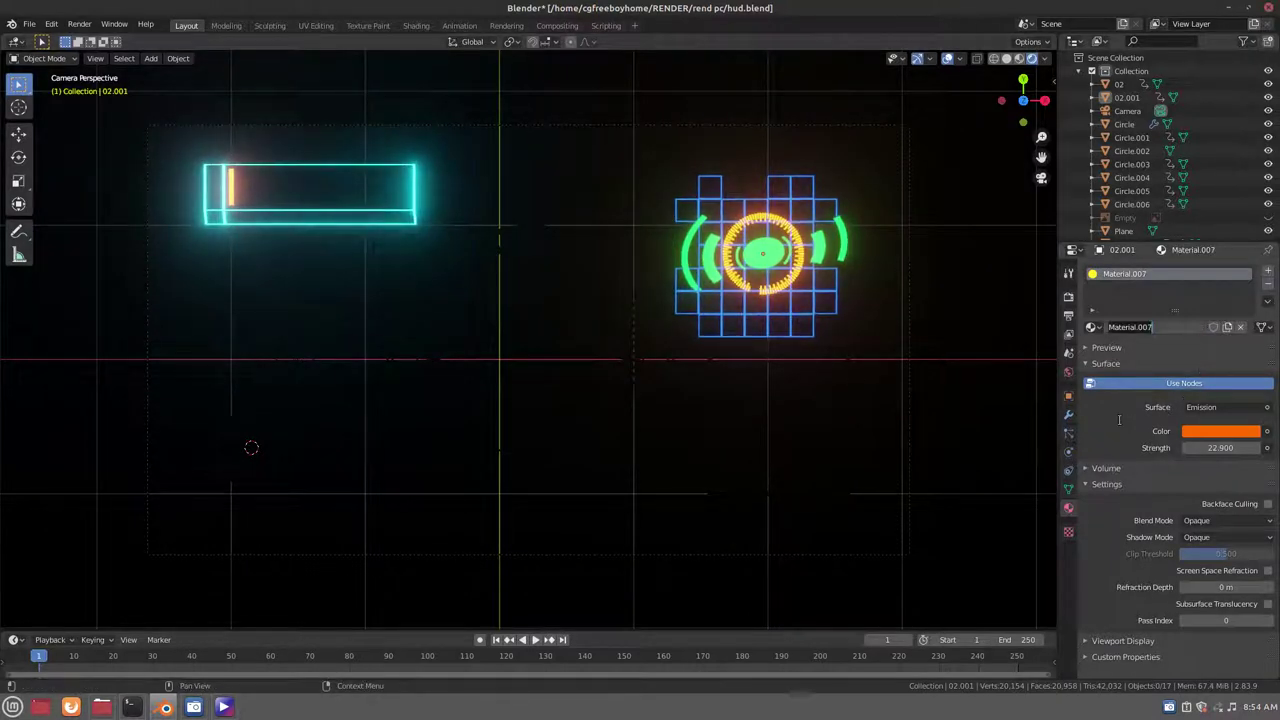
mouse_move(1220, 447)
left_mouse_down()
mouse_move(1190, 447)
mouse_move(1230, 447)
left_mouse_up()
type("1.400")
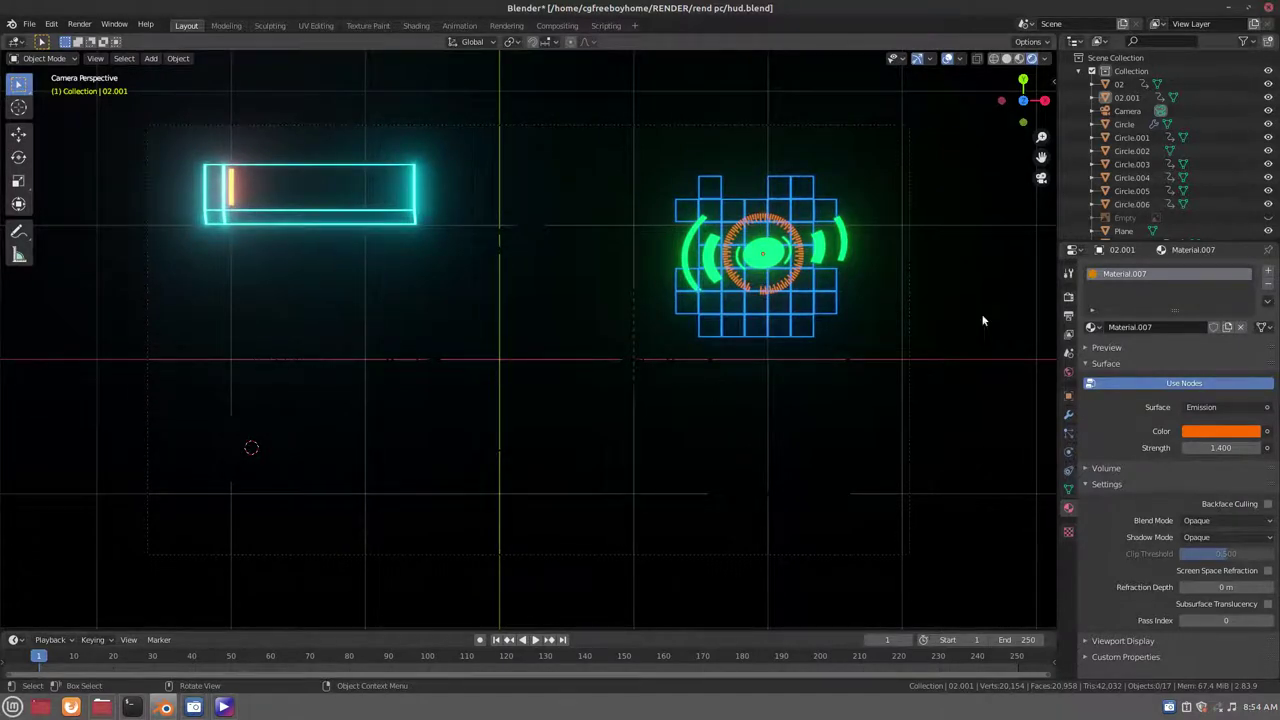
left_click(1007, 58)
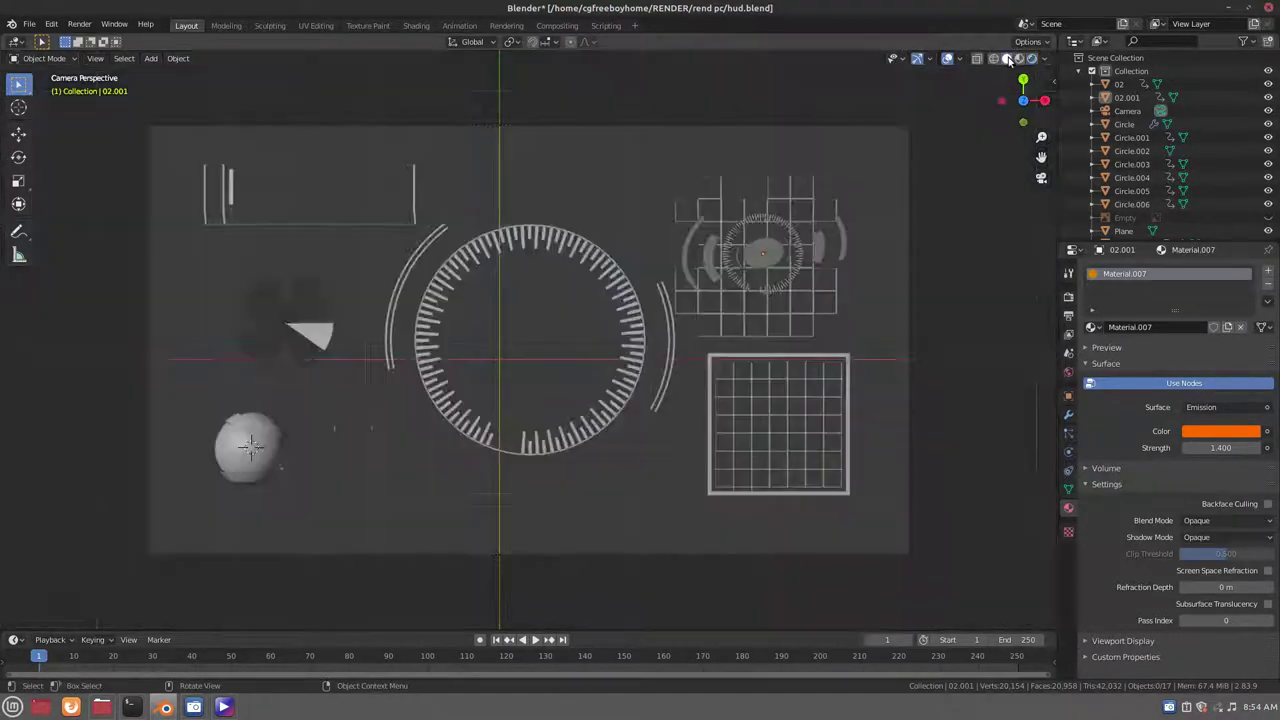
Assign Material.003 to the two side arcs, Circle.003
left_click(667, 381)
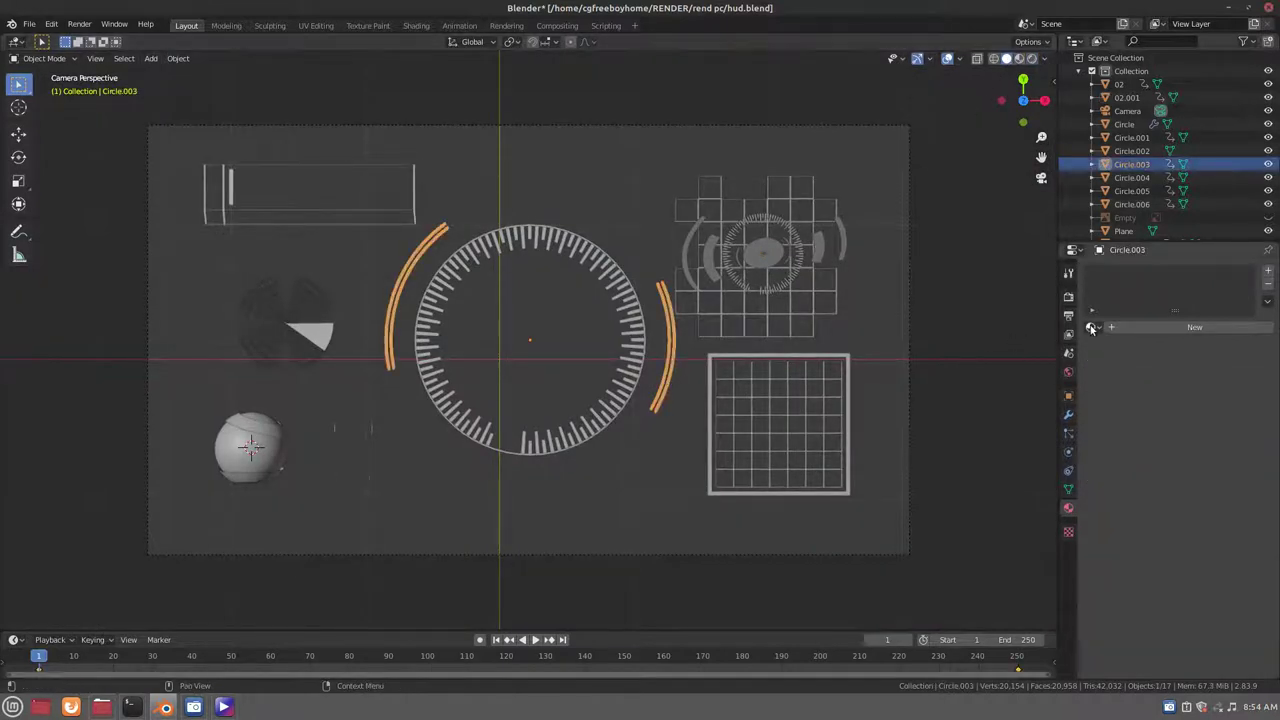
left_click(1091, 327)
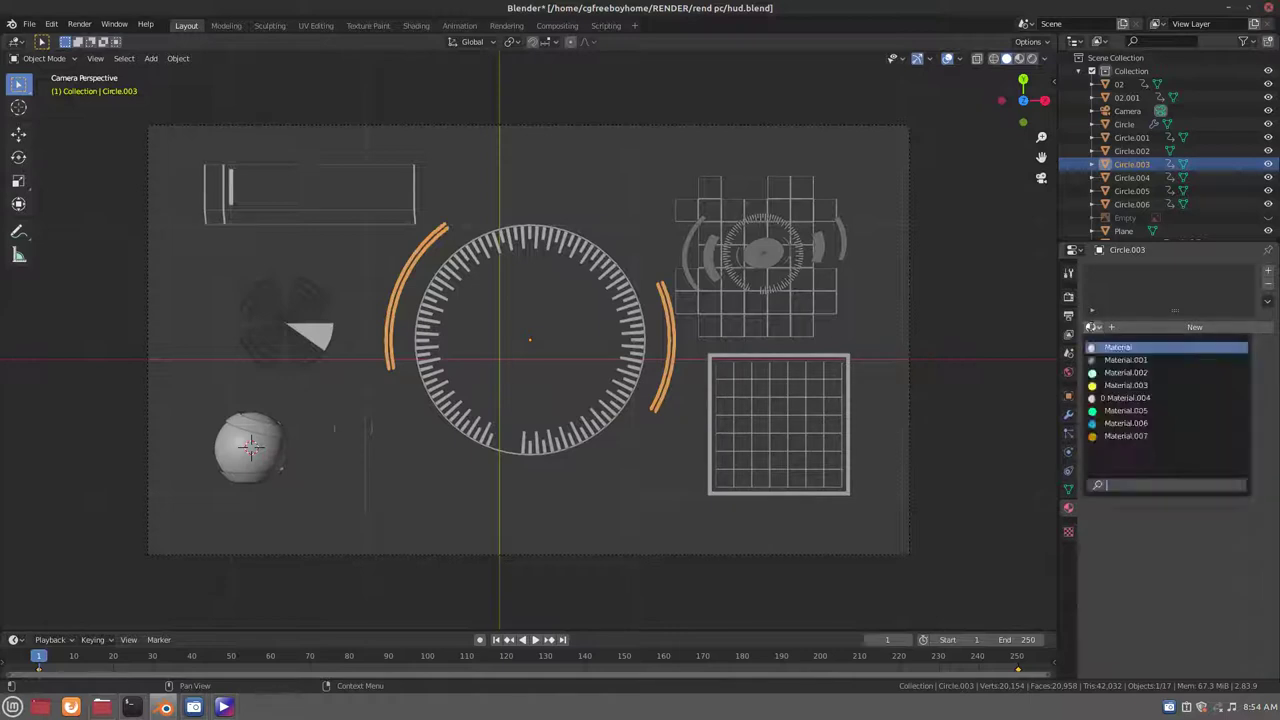
left_click(1091, 333)
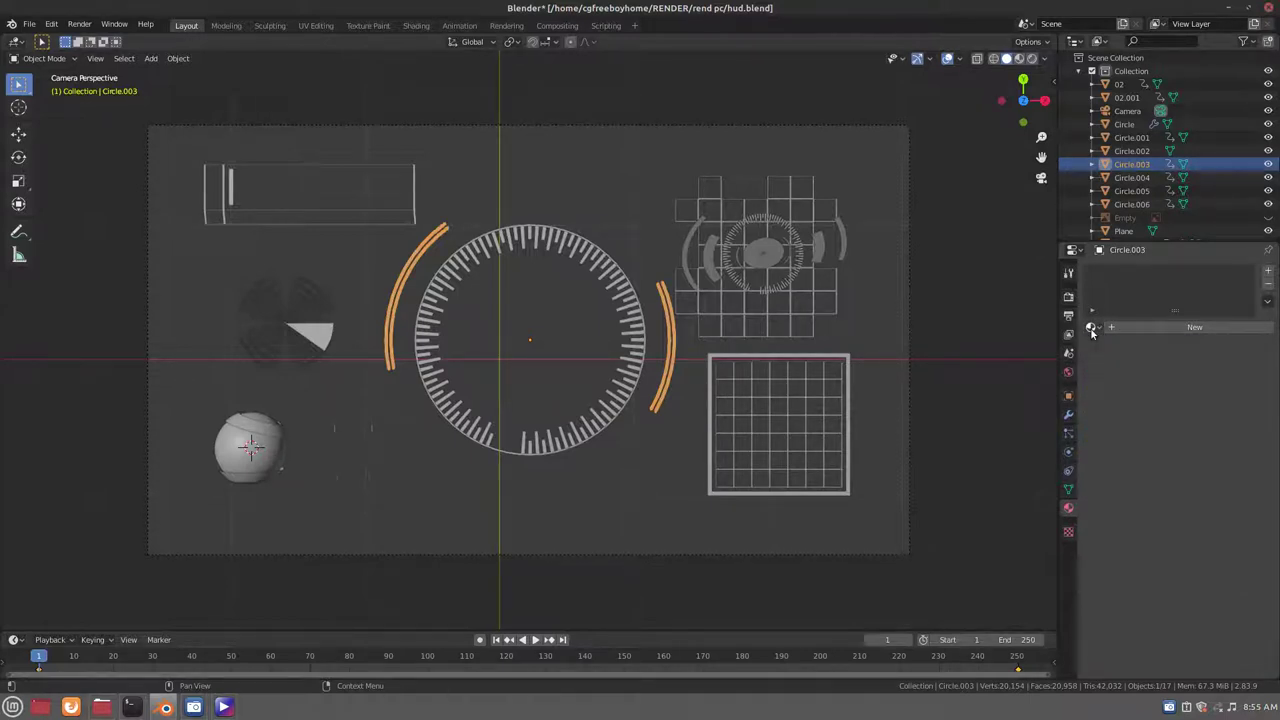
left_click(1091, 329)
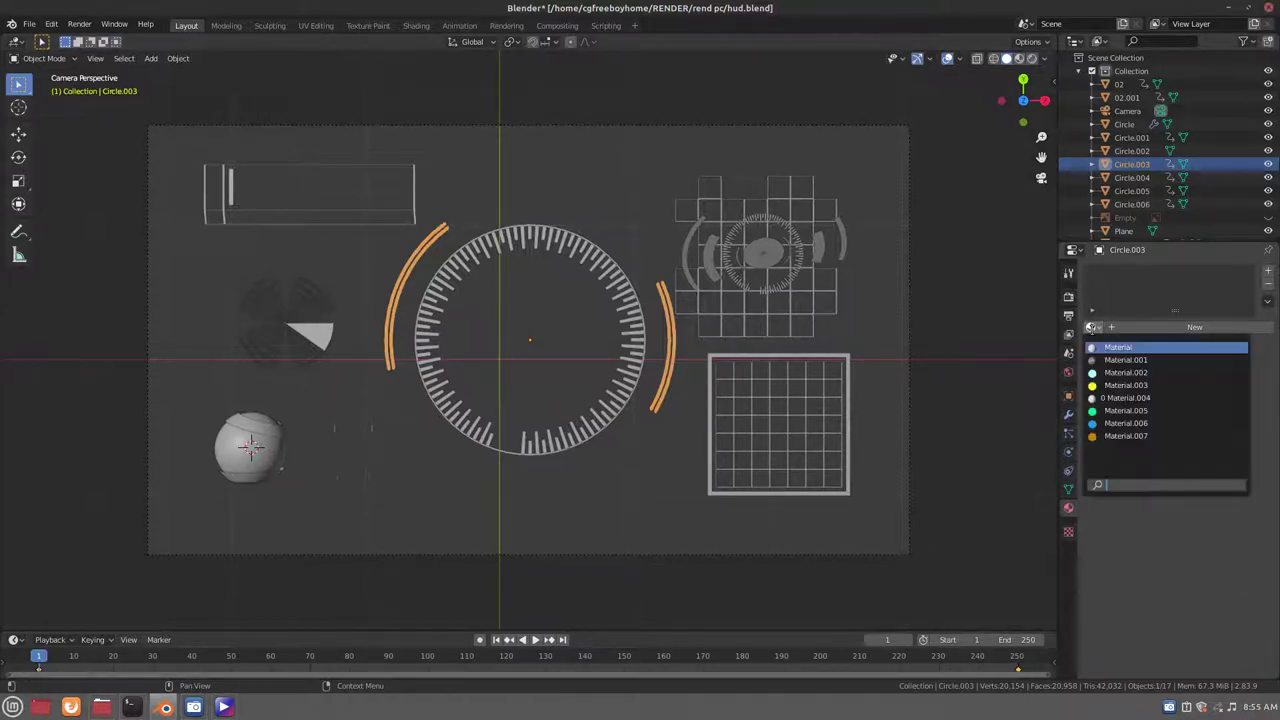
left_click(1109, 386)
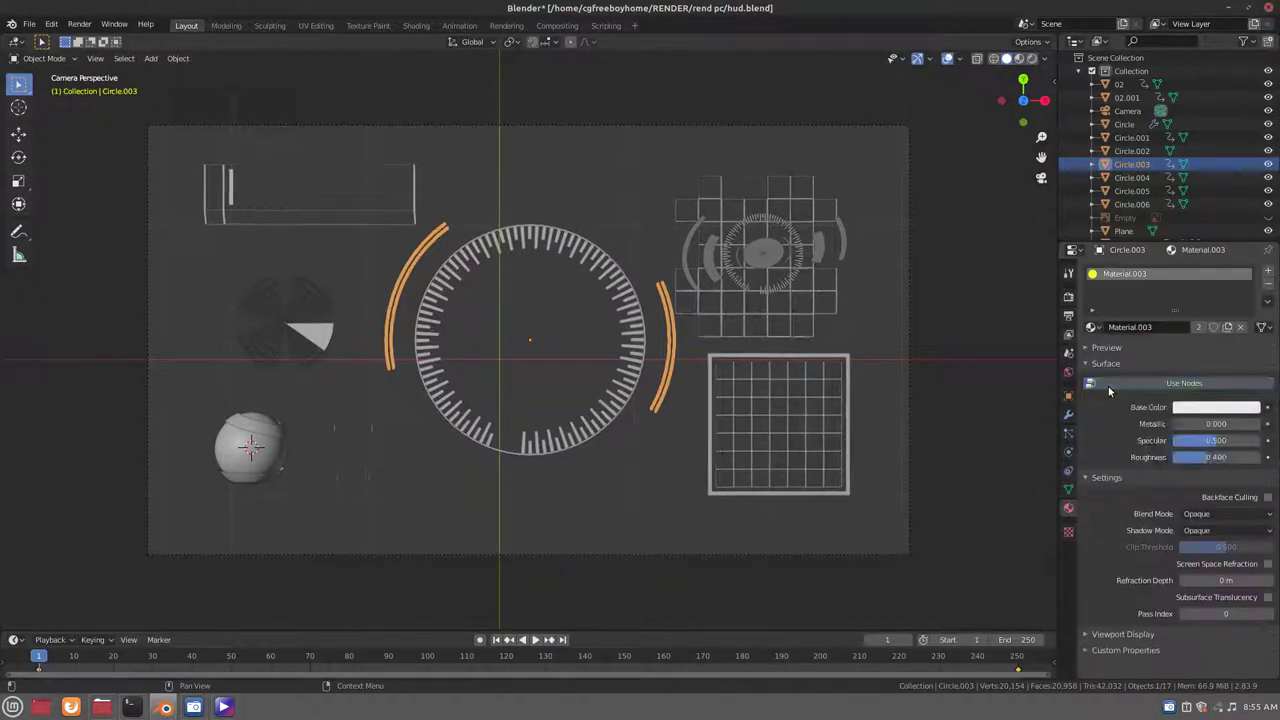
Give the large tick ring 02 the orange Material.007, then select the thin inner ring Circle.002
left_click(624, 383)
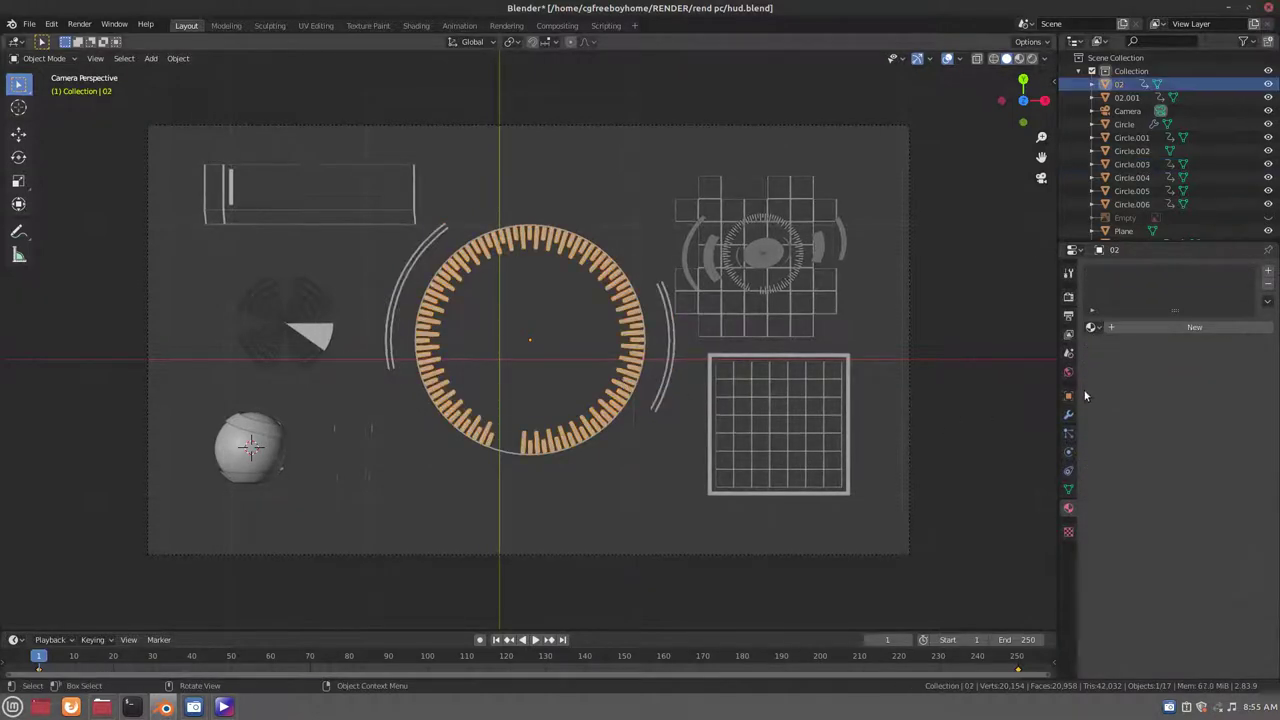
left_click(1095, 331)
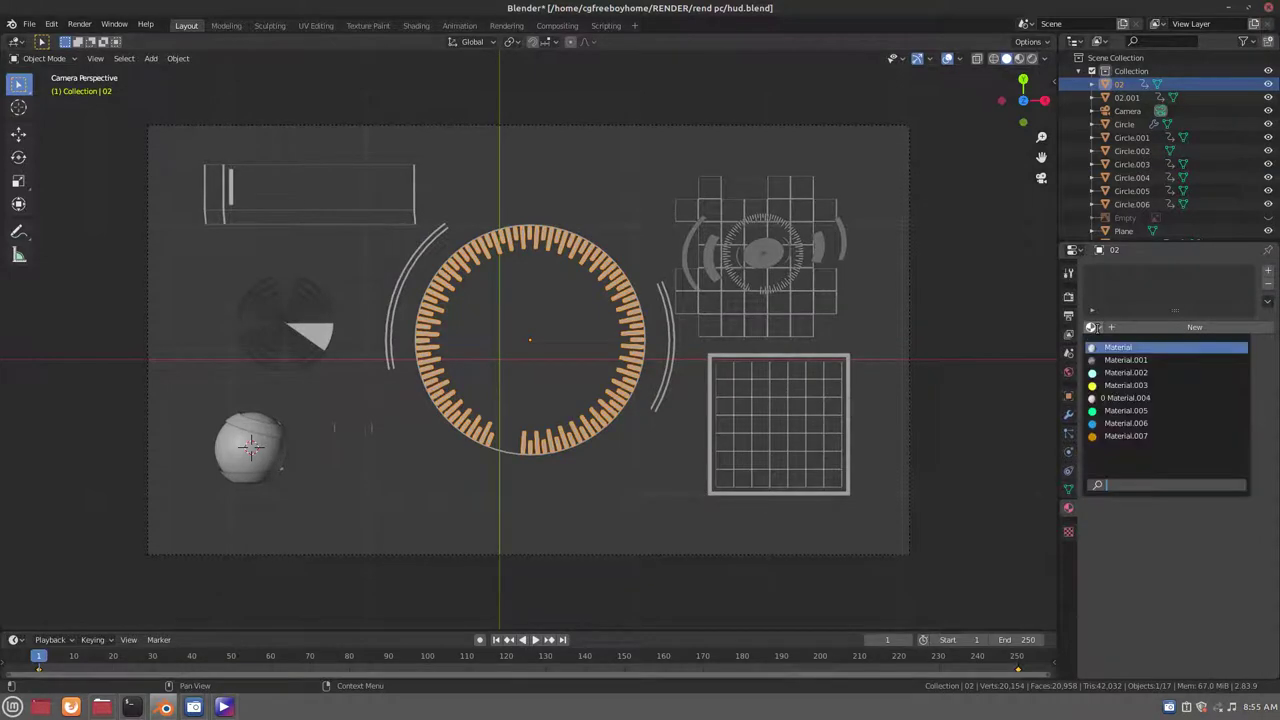
left_click(1115, 435)
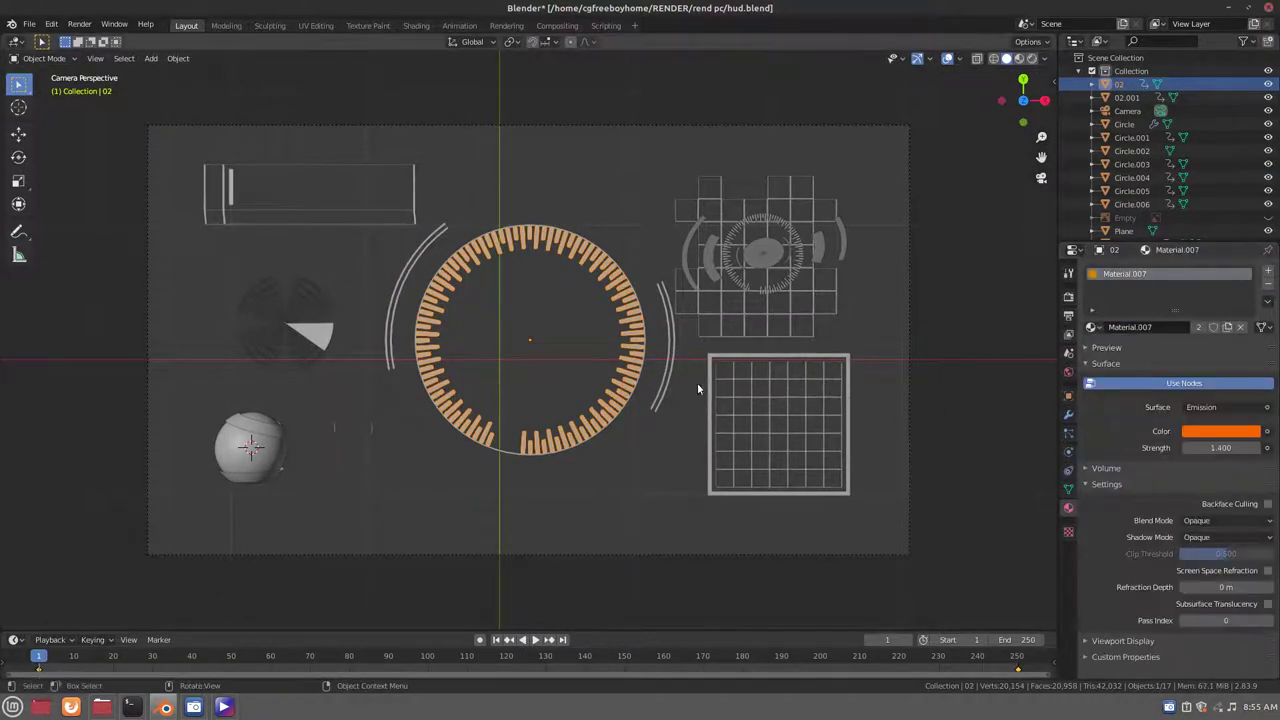
left_click(498, 453)
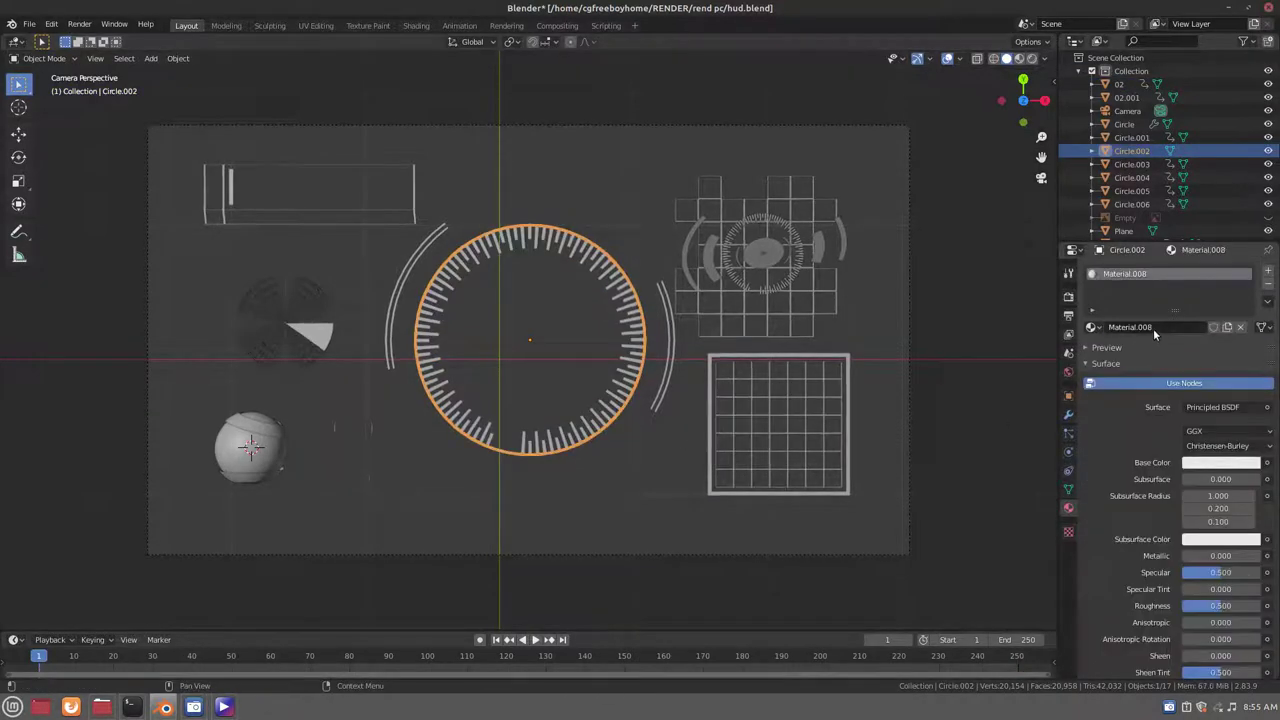
Make the inner ring's Material.008 a white Emission shader at strength 24.9, preview it rendered, then go back to solid shading
left_click(1204, 408)
left_click(1060, 142)
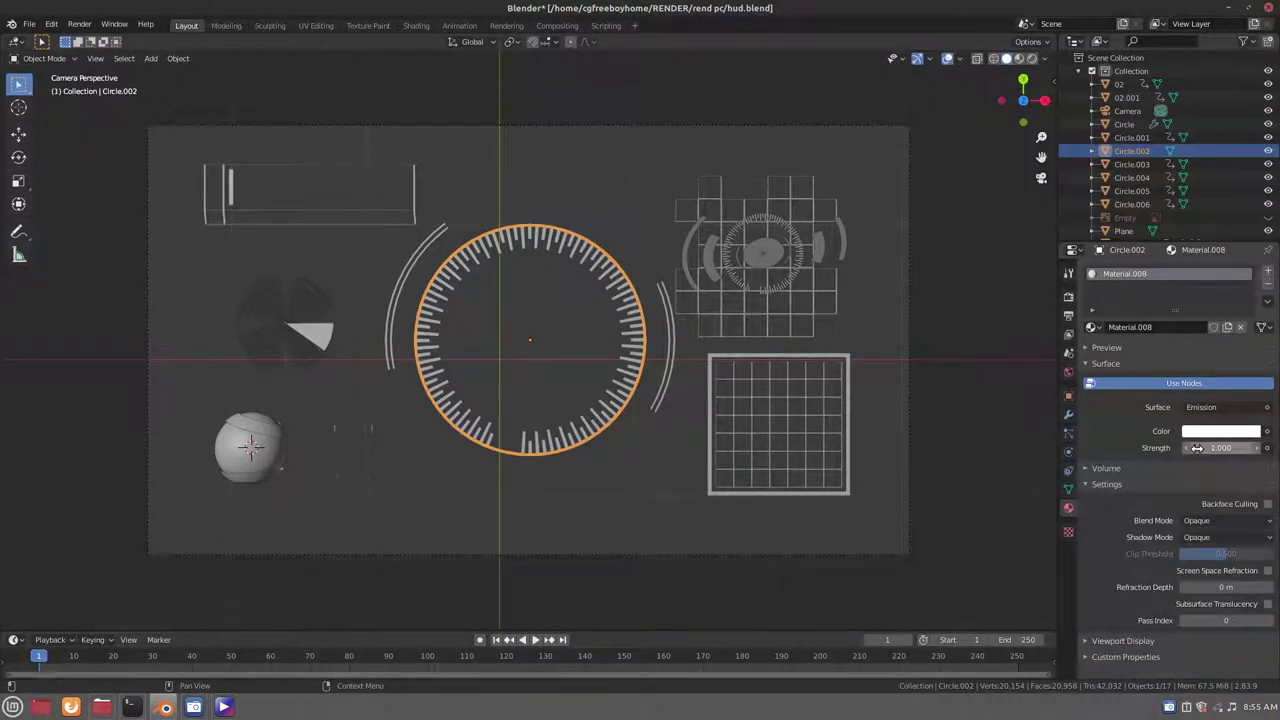
mouse_move(1197, 448)
left_mouse_down()
mouse_move(1240, 448)
mouse_move(1212, 448)
left_mouse_up()
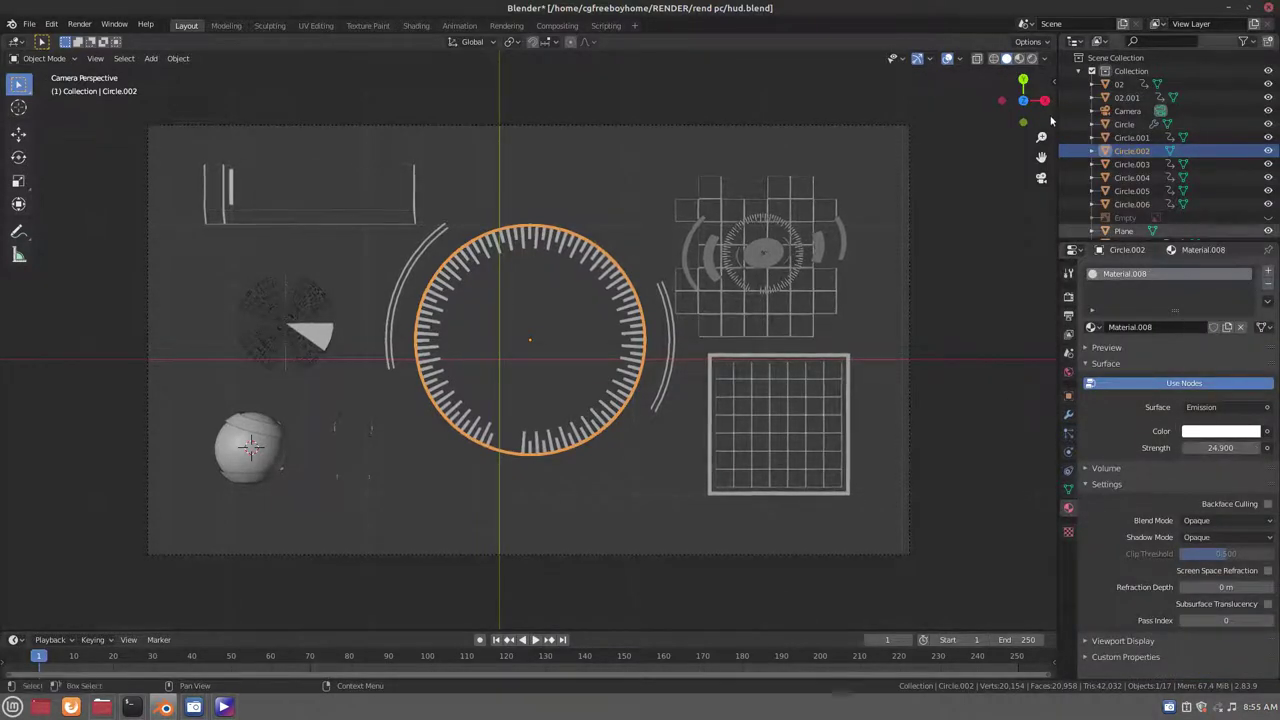
left_click(1032, 59)
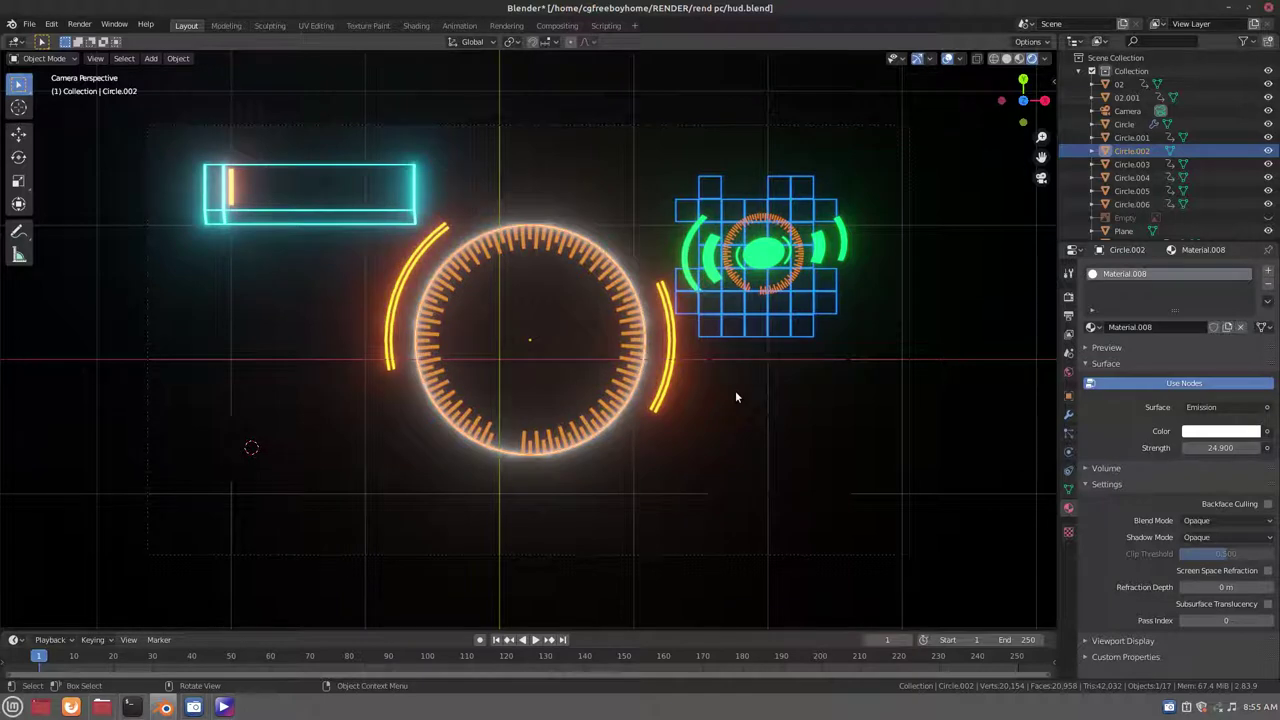
left_click(1006, 58)
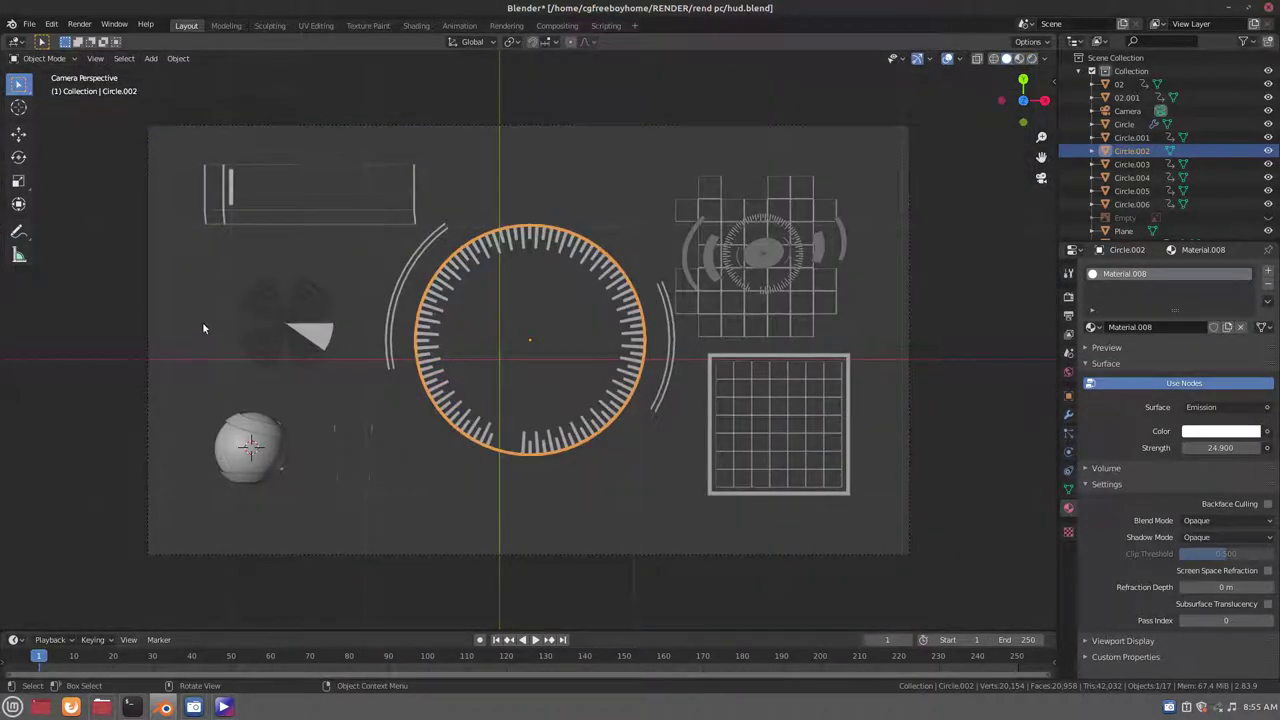
Give the Circle object the blue Material.006
left_click(255, 316)
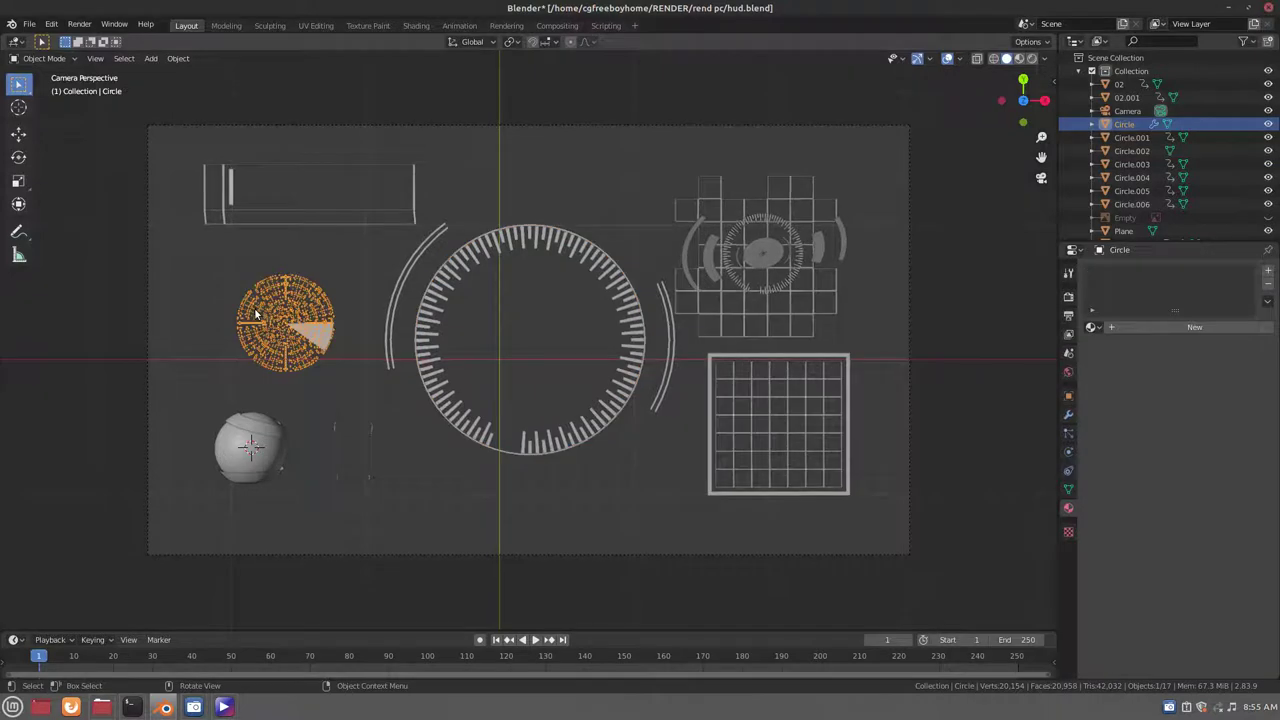
left_click(1091, 331)
left_click(1091, 331)
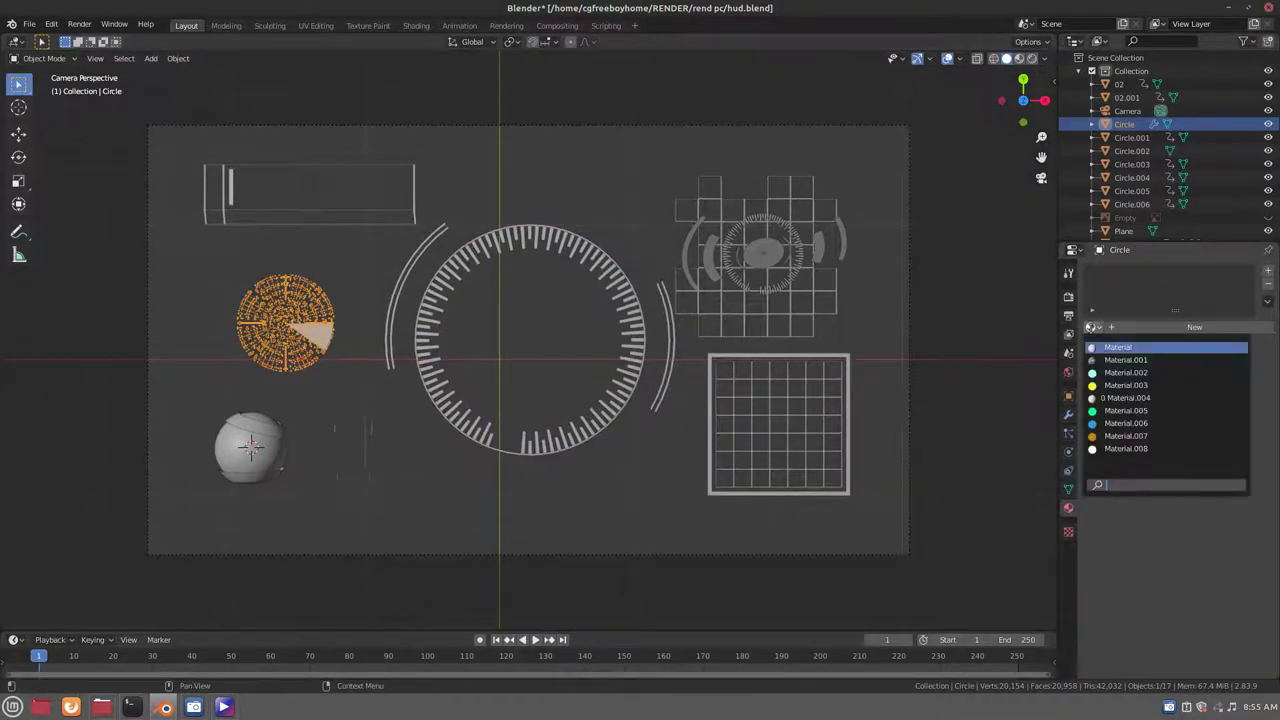
left_click(1120, 421)
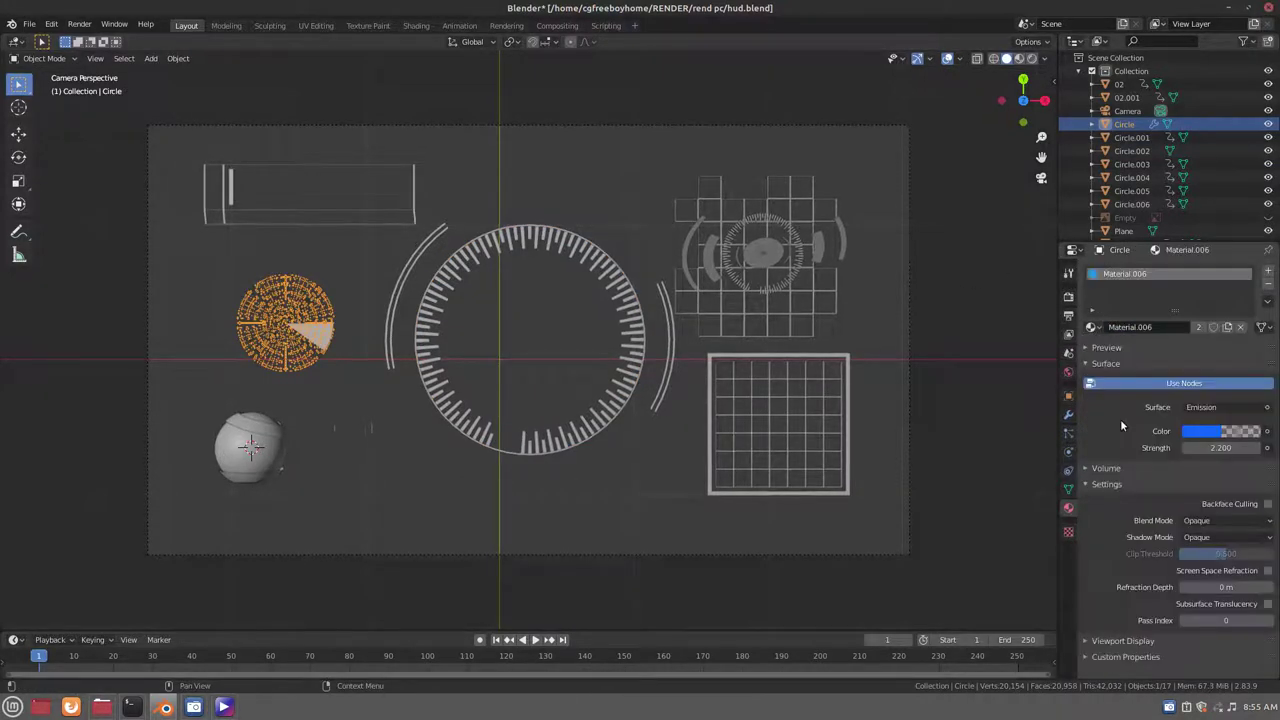
Give the wedge Circle.001 the orange Material.007 and raise its emission strength
left_click(310, 340)
left_click(310, 340)
left_click(310, 340)
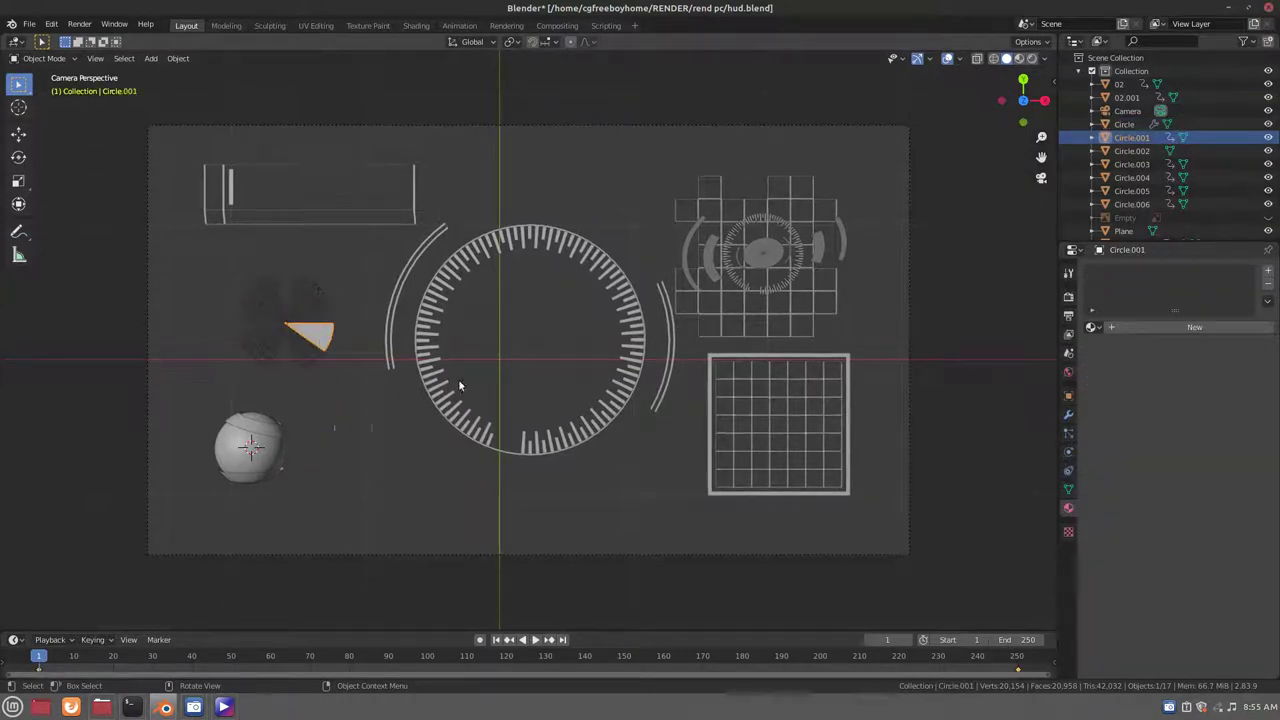
left_click(1093, 327)
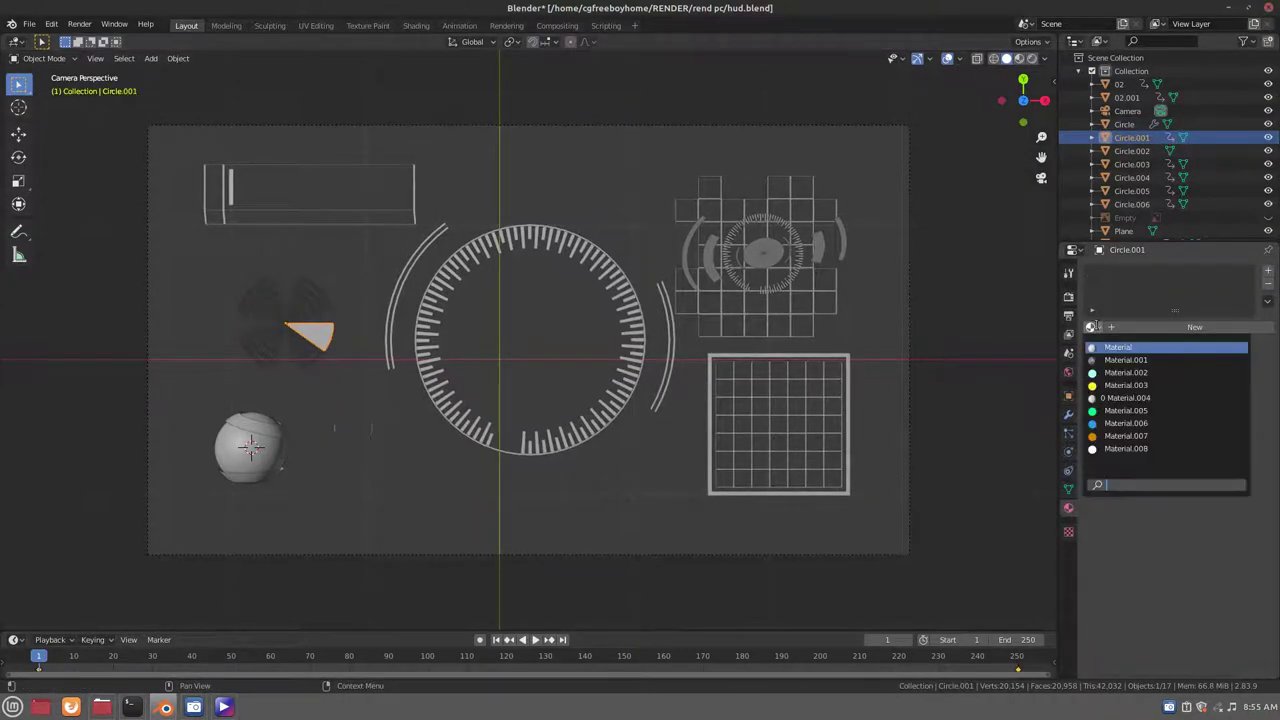
left_click(1120, 436)
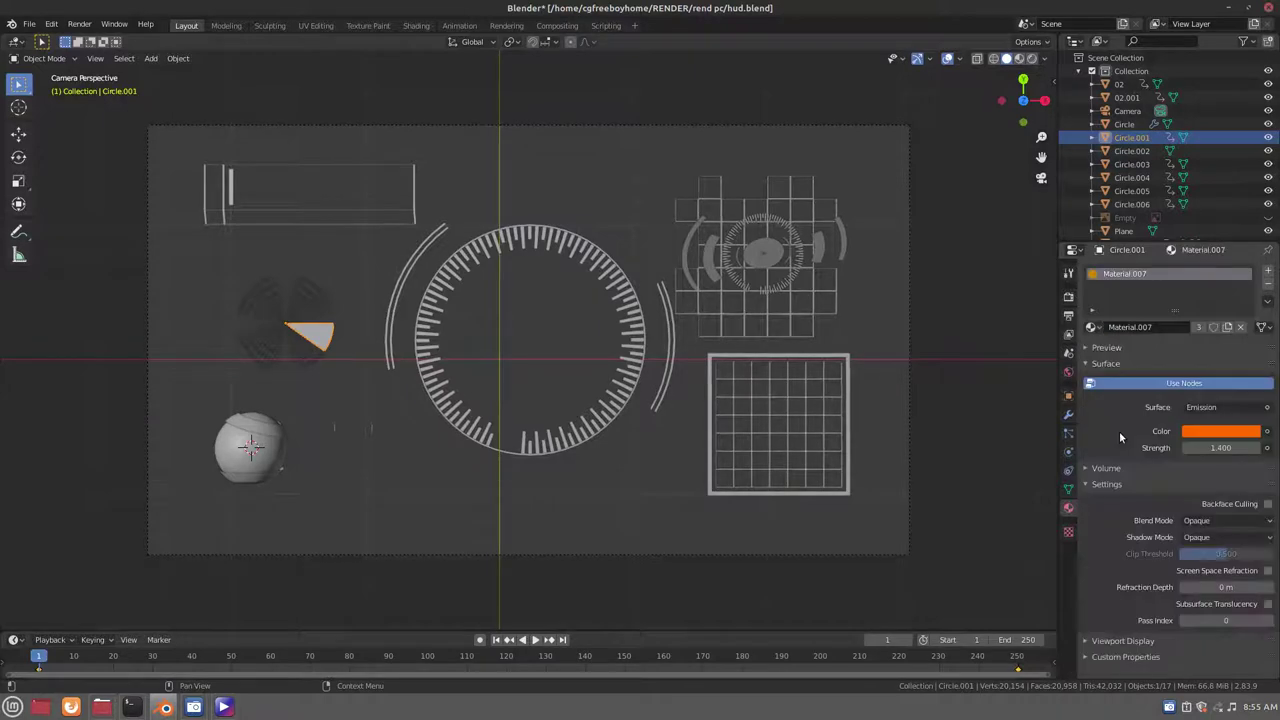
left_click_drag(1220, 447, 1250, 447)
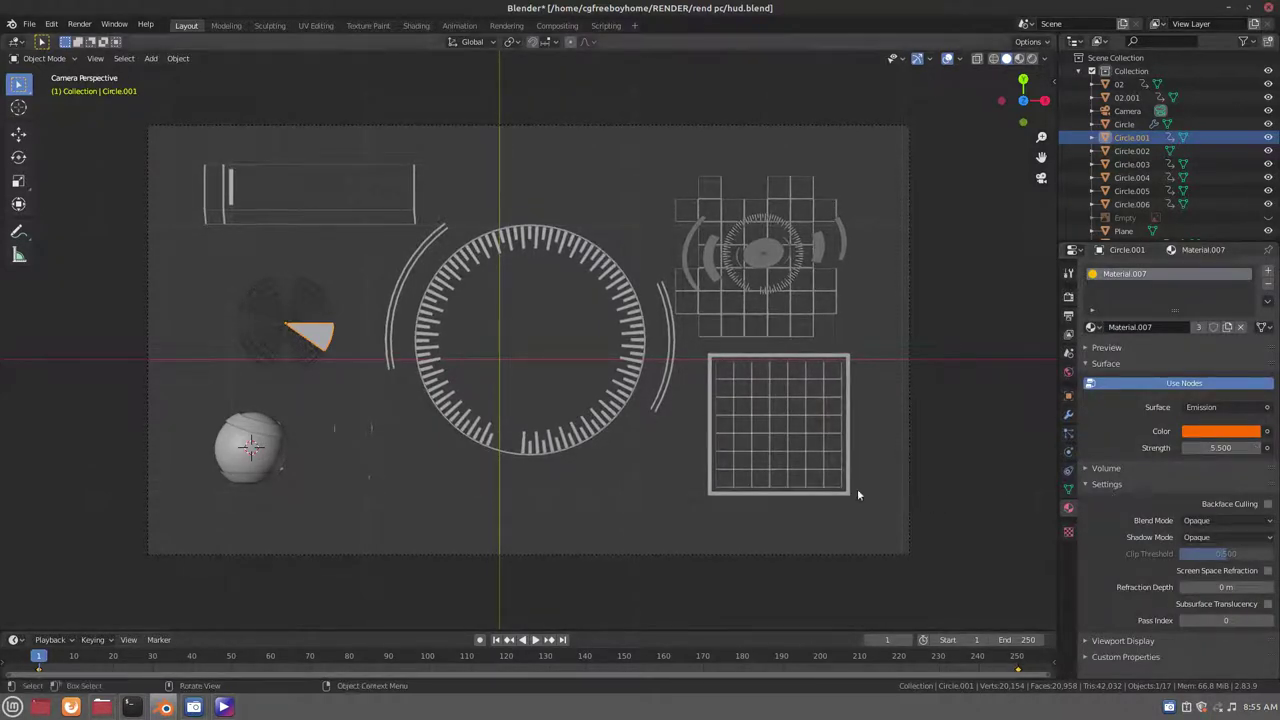
Assign the cyan Material.002 to the sphere and the small arcs Circle.004 and Circle.005
left_click(253, 436)
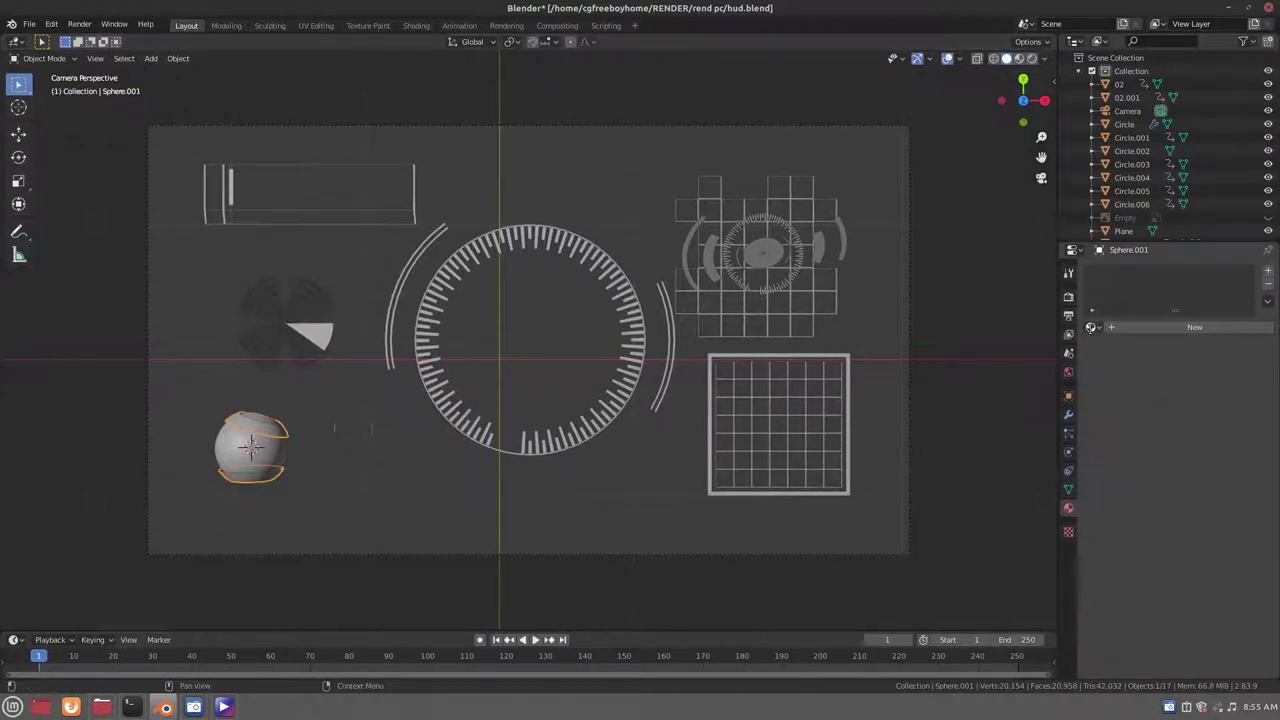
left_click(1093, 328)
left_click(1100, 372)
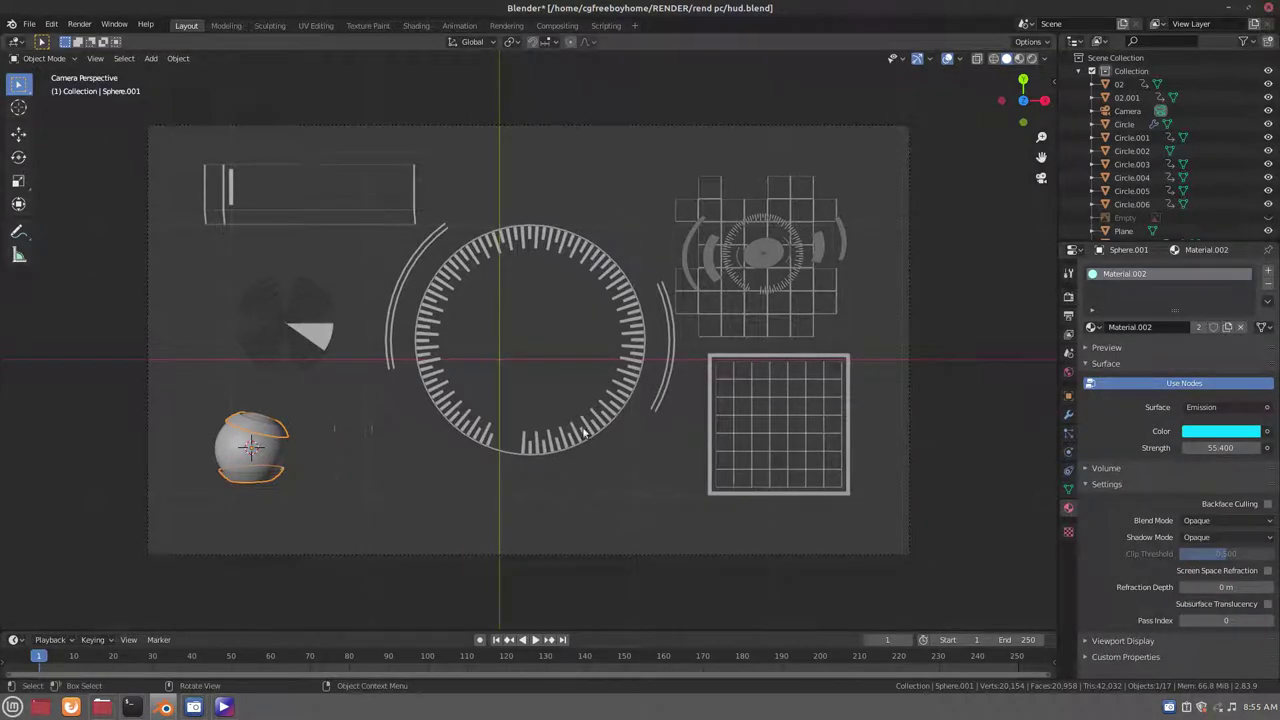
left_click(337, 428)
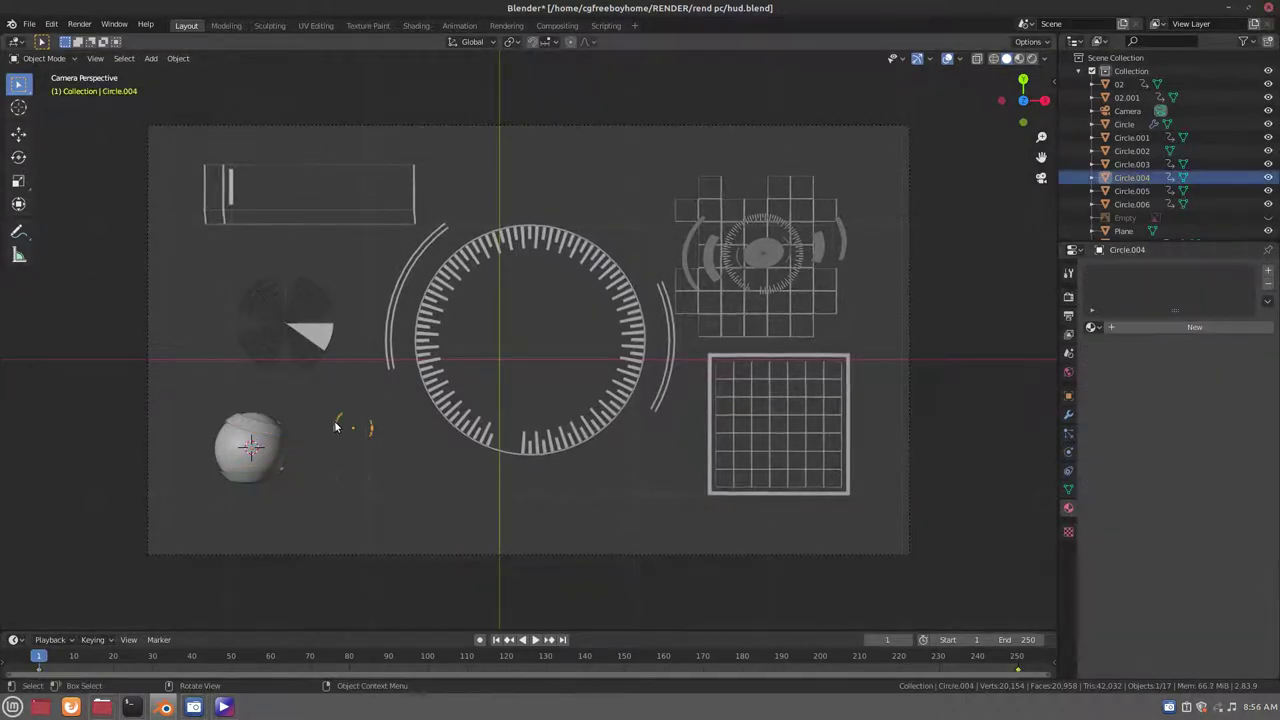
left_click(1091, 328)
left_click(1116, 368)
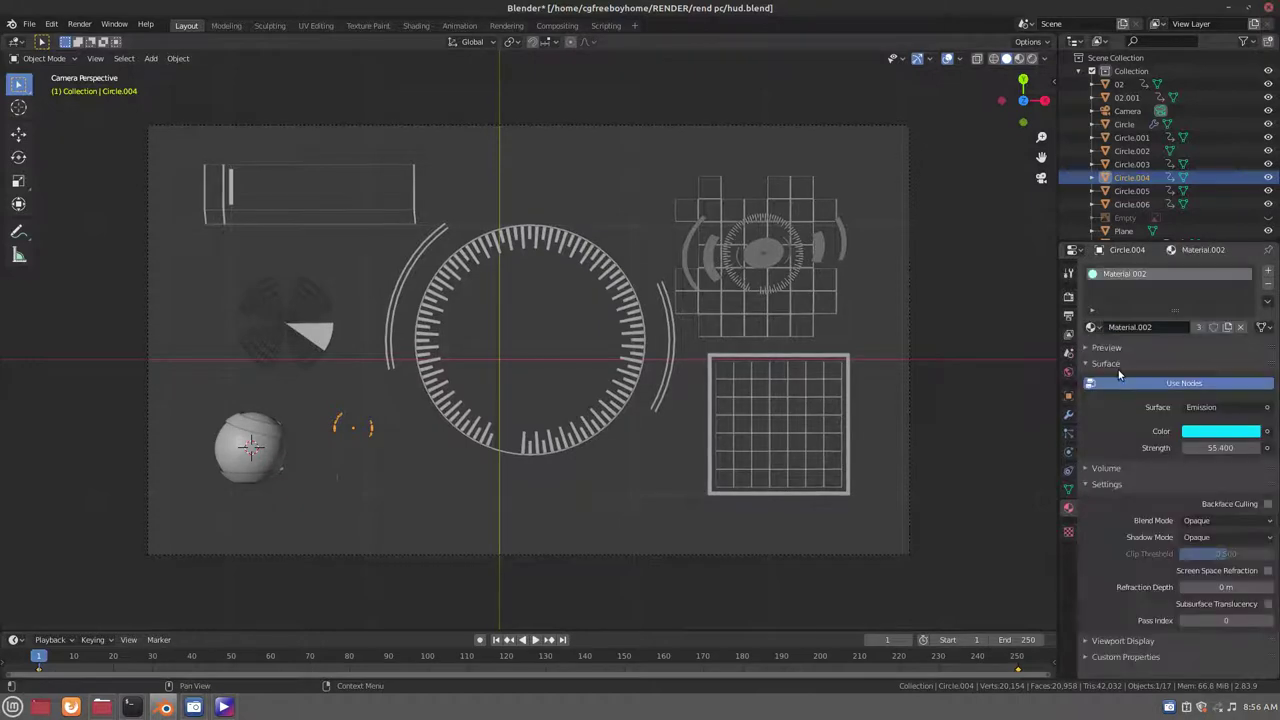
left_click(367, 488)
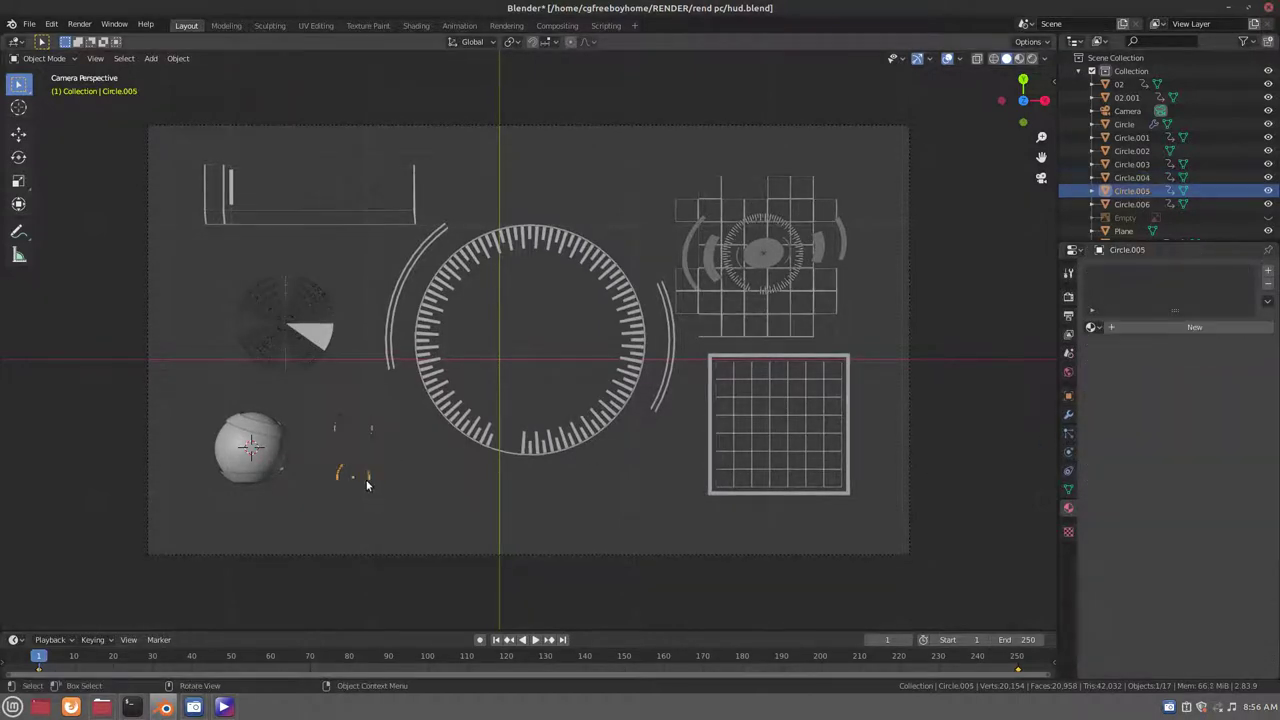
left_click(1093, 328)
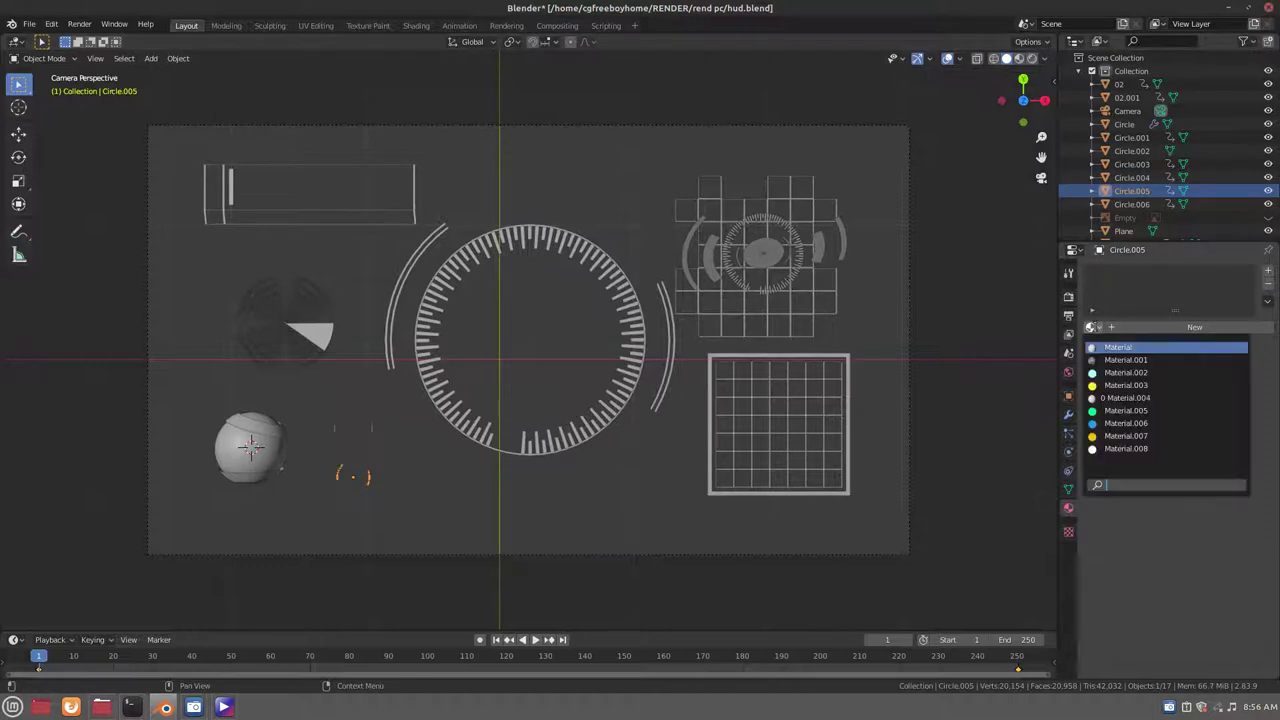
left_click(1105, 368)
Give the inner grid Plane.002 the blue Material.006
left_click(845, 418)
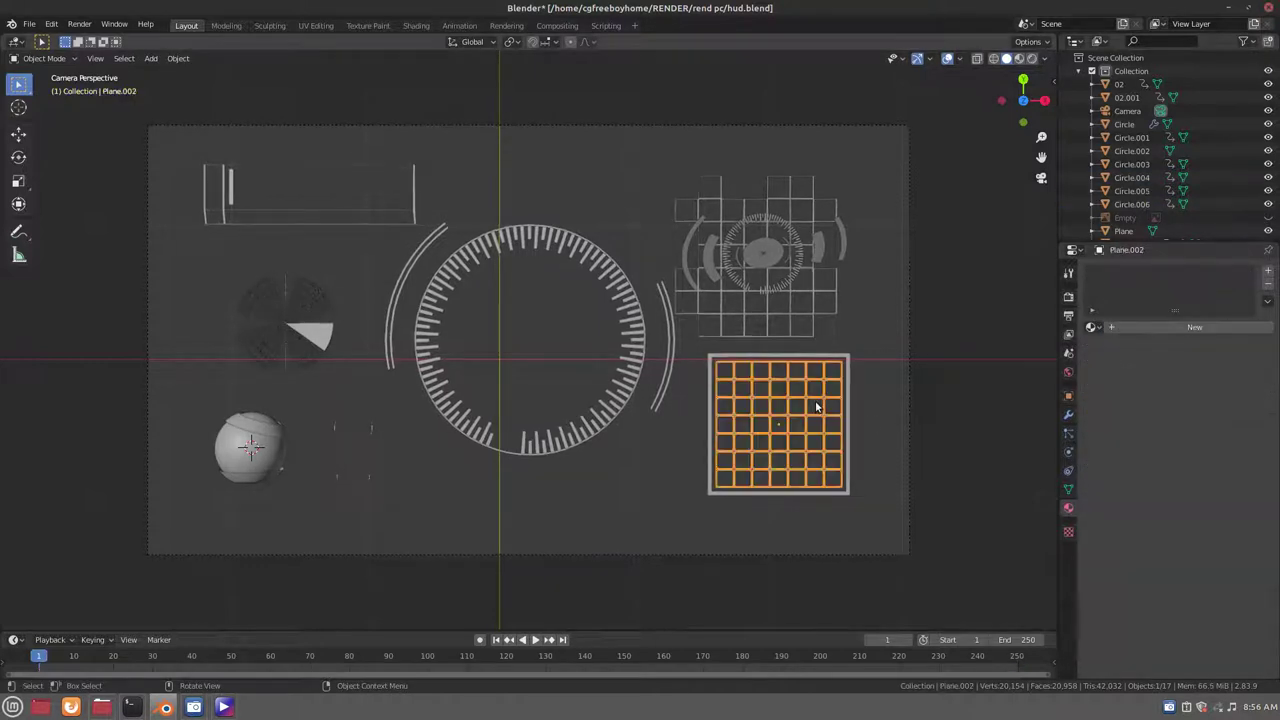
left_click(1093, 328)
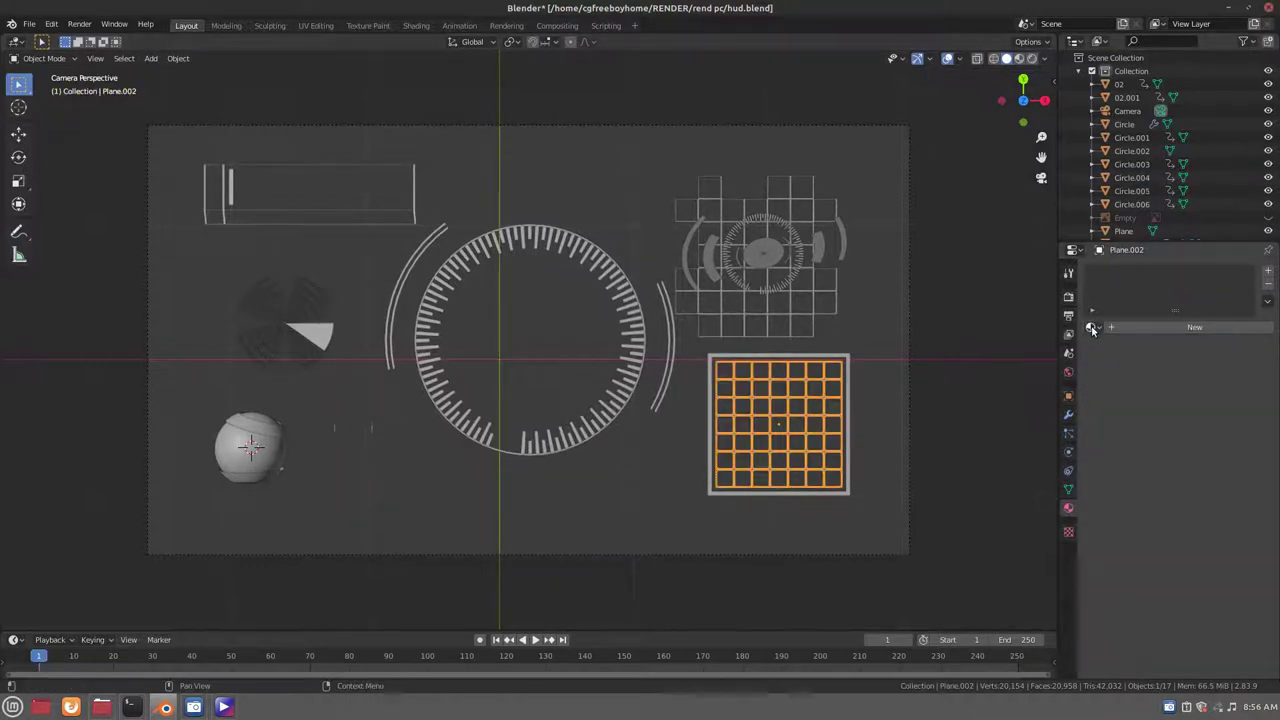
left_click(1093, 328)
left_click(1121, 425)
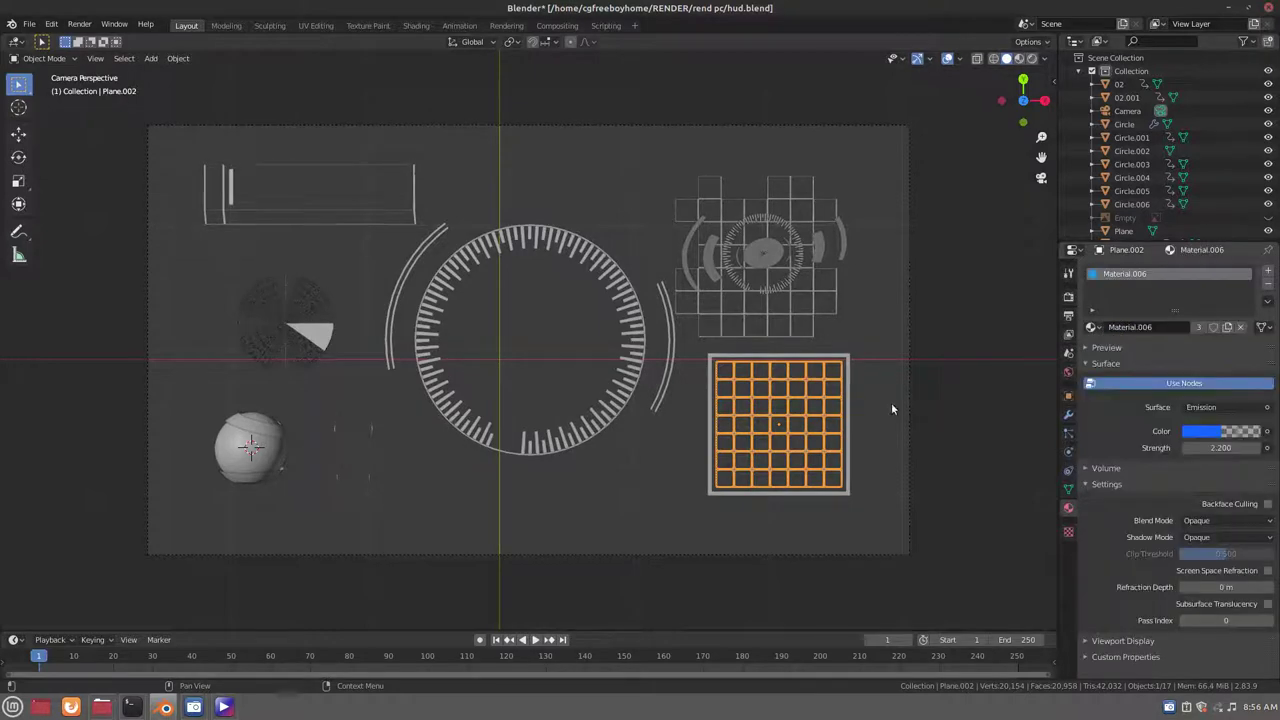
Give the outer frame Plane.003 Material.003 as an orange emission at strength 22.9
left_click(824, 361)
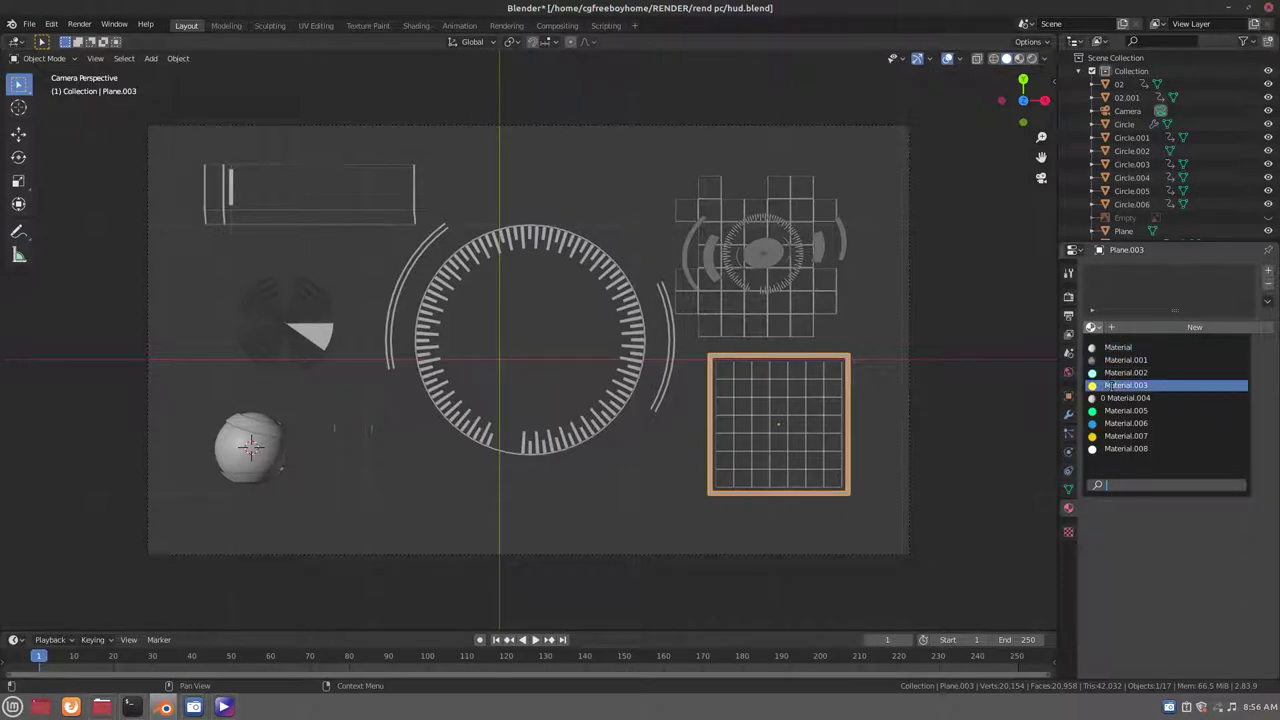
left_click(1108, 385)
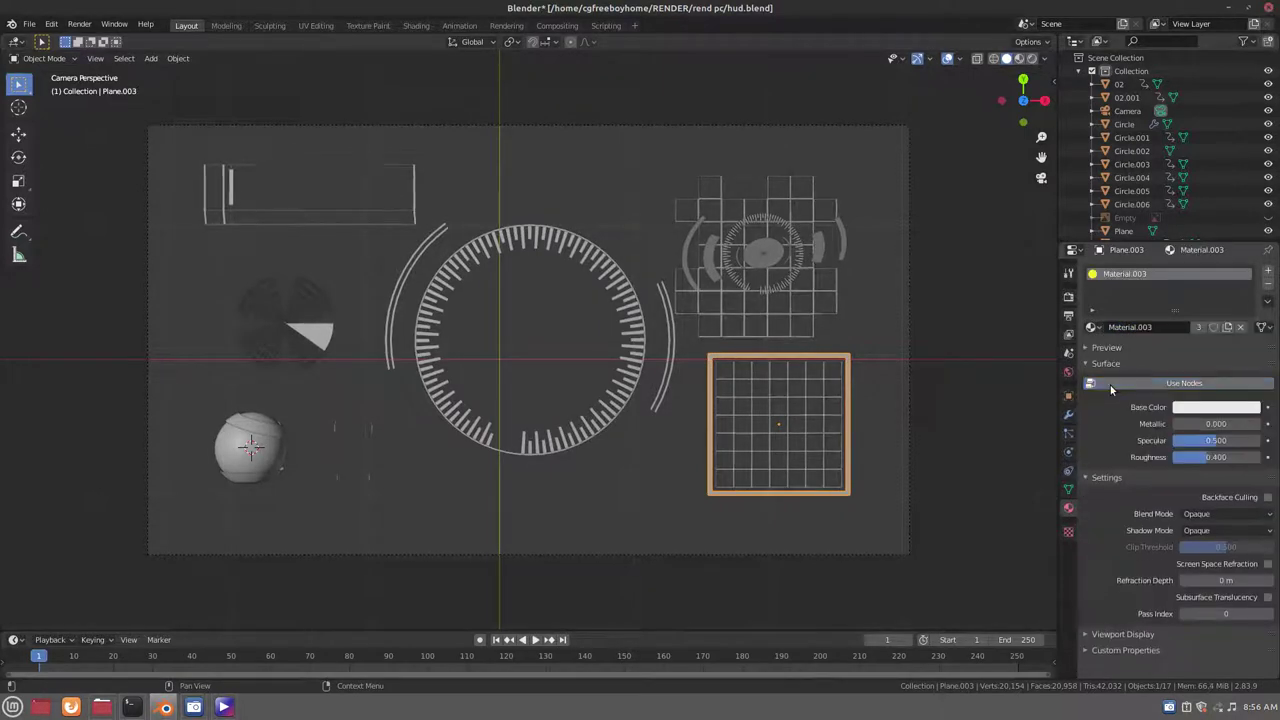
left_click(1090, 327)
left_click(1090, 328)
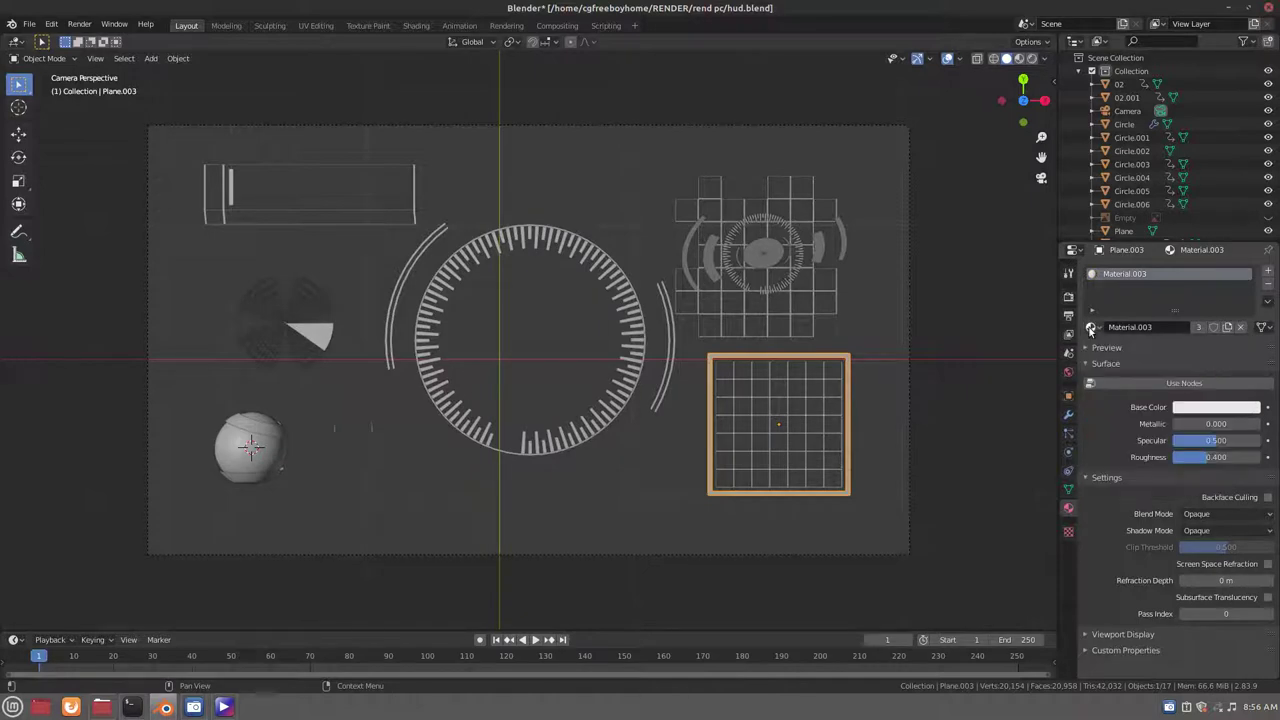
left_click(1004, 393)
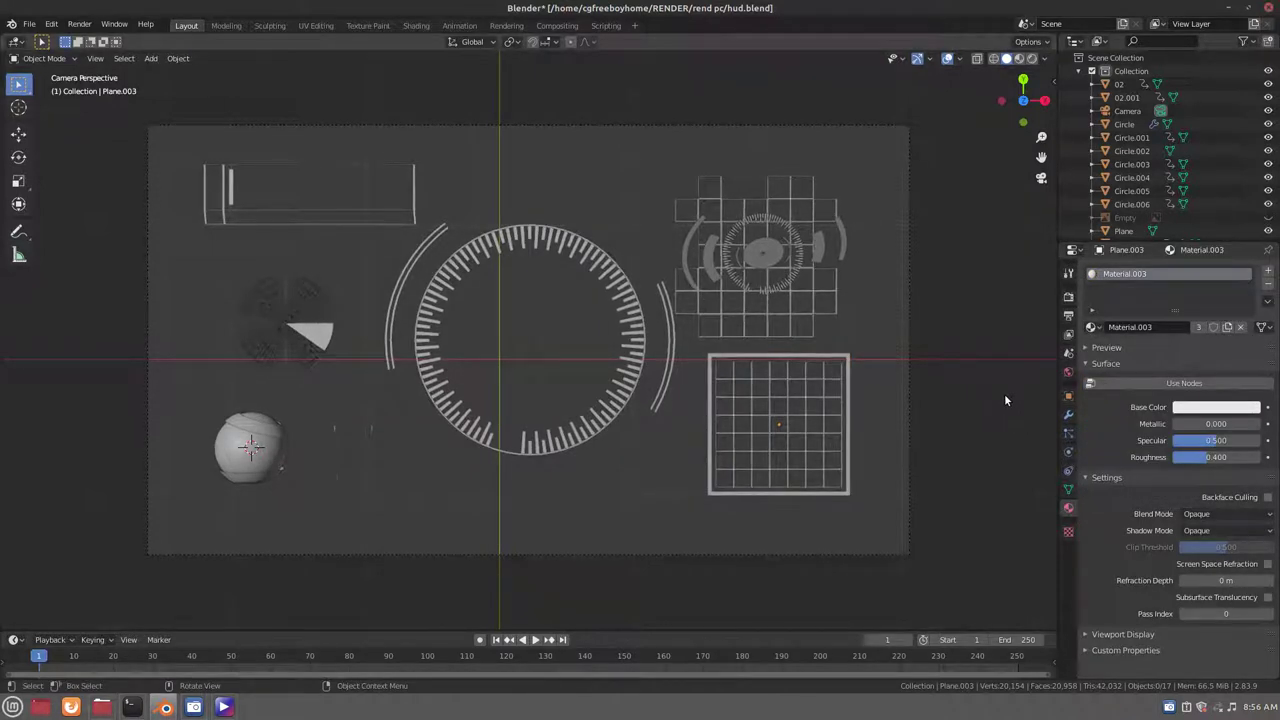
key("ctrl+z")
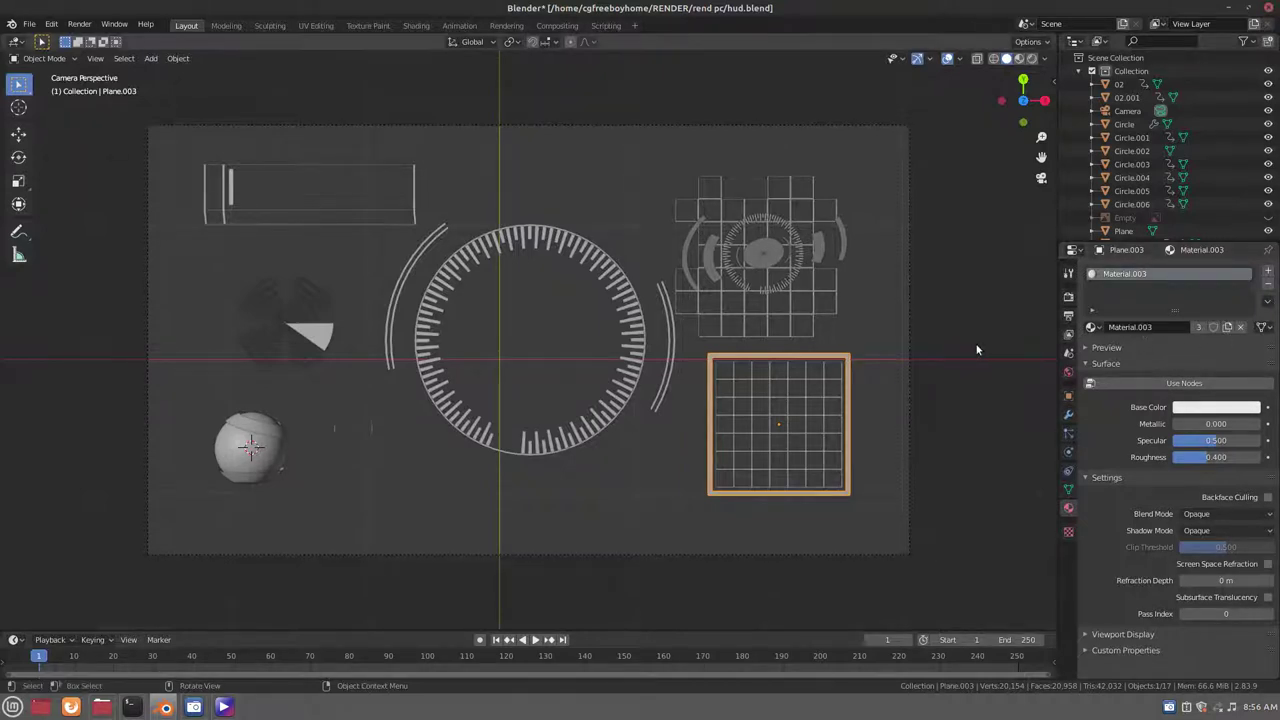
key("ctrl+z")
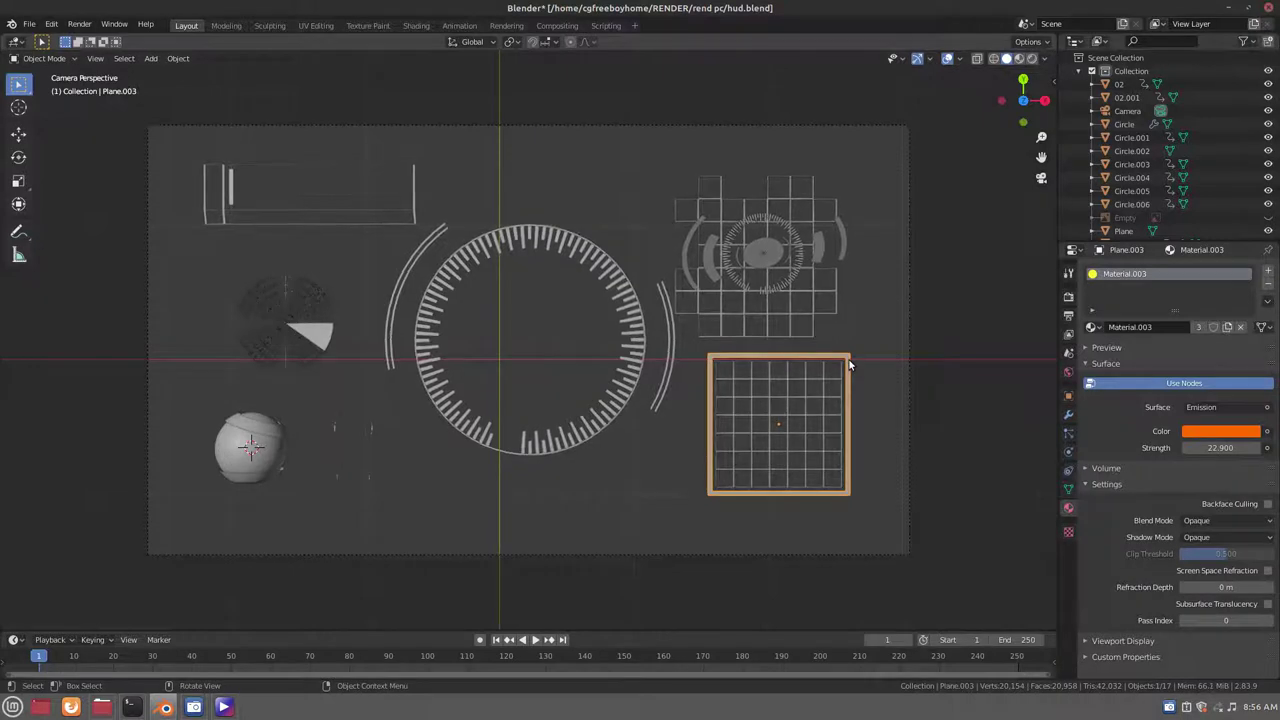
Give Plane.003 its own white emission Material.009, save hud.blend, and view it rendered
left_click(1200, 327)
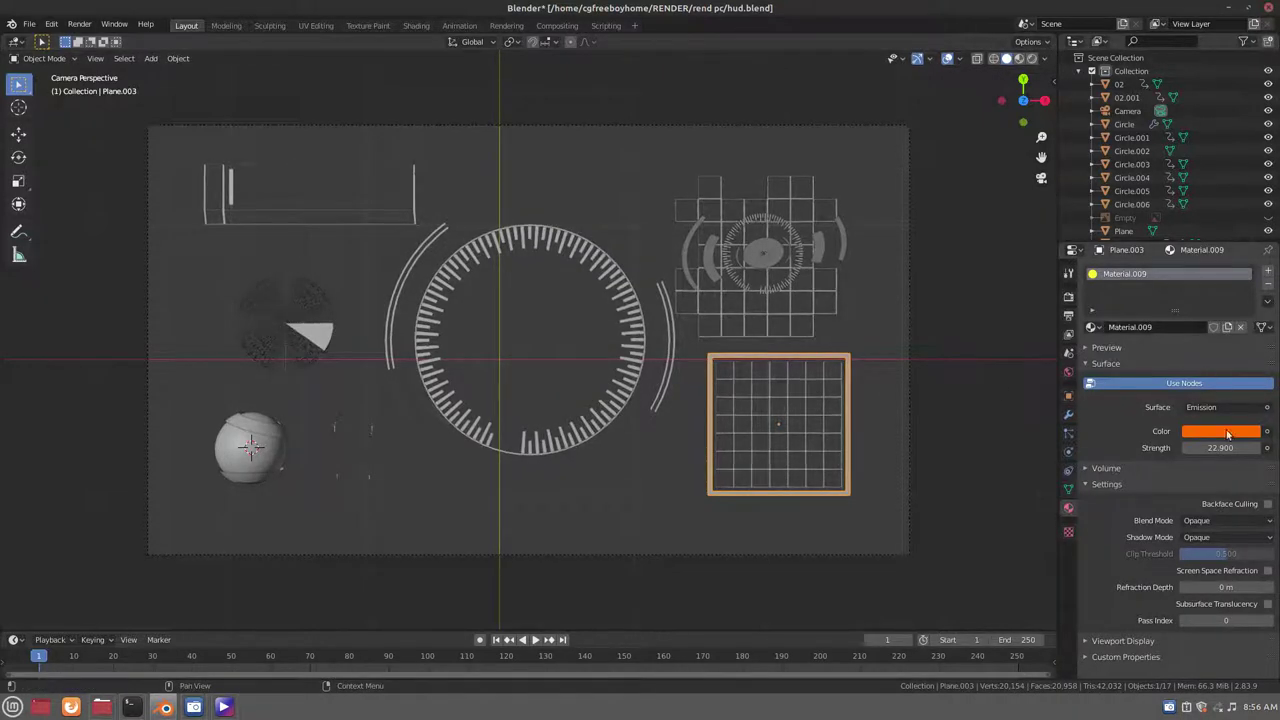
left_click(1202, 385)
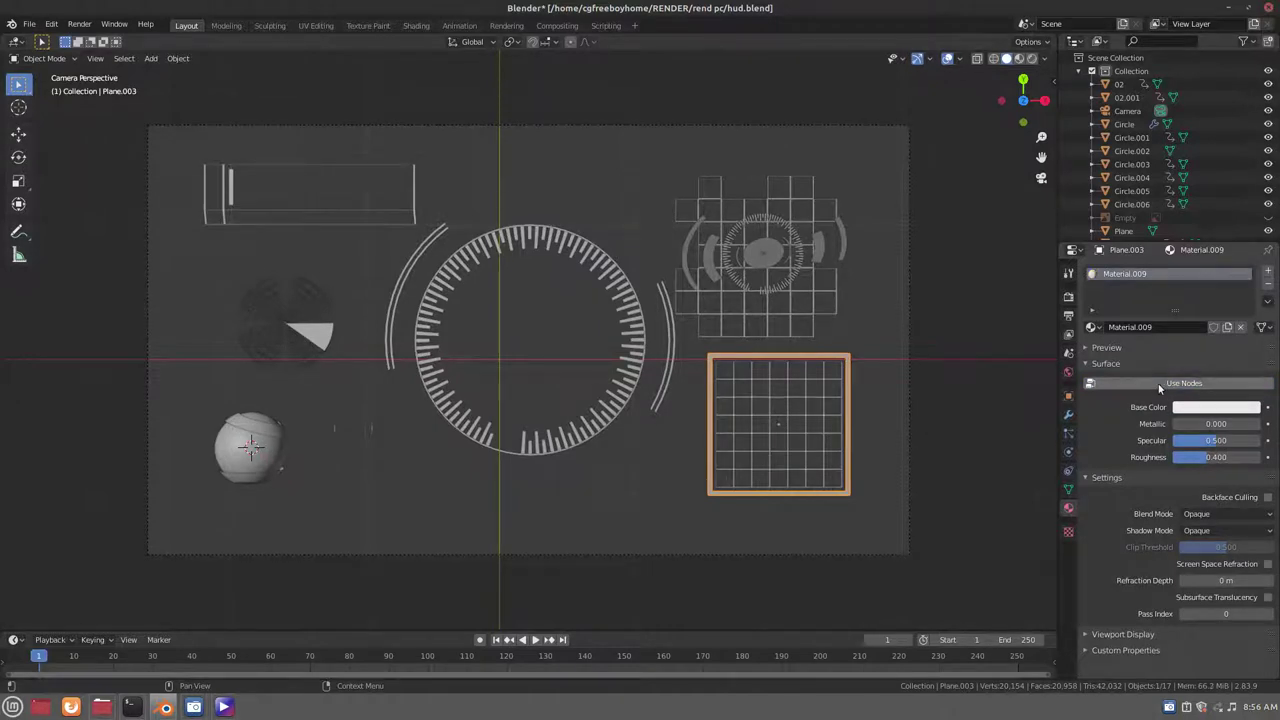
left_click(1182, 386)
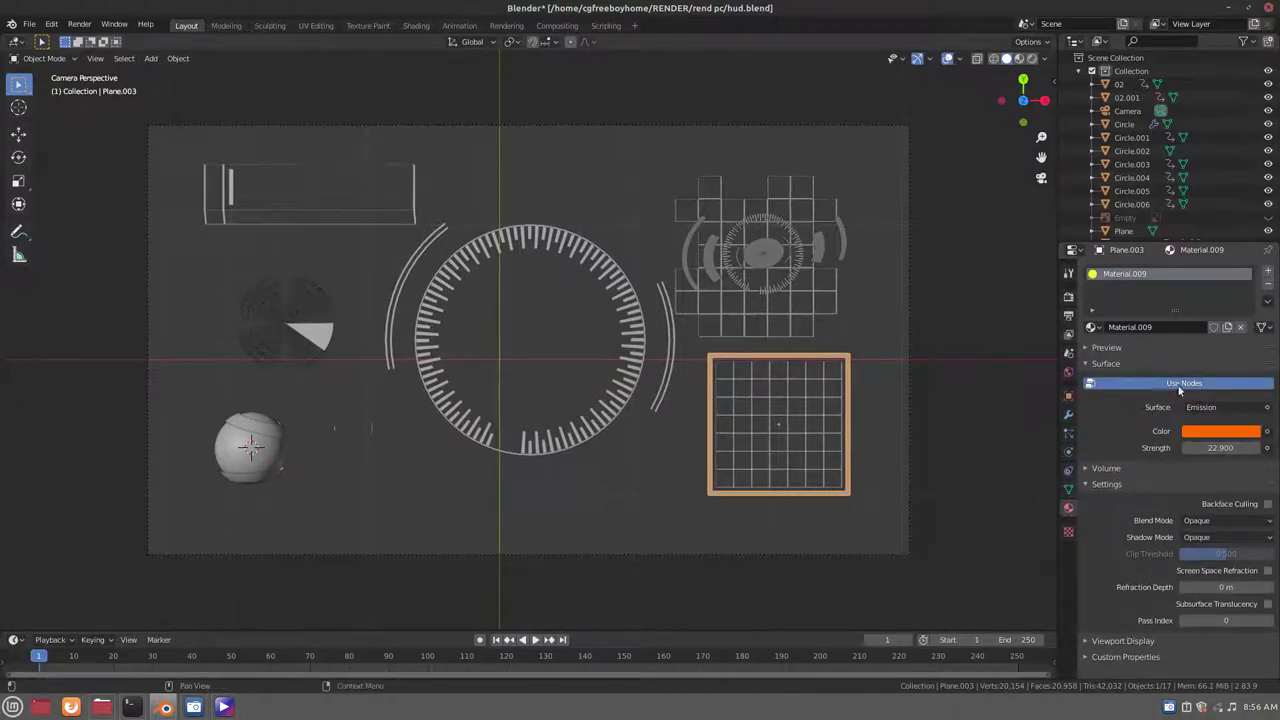
left_click(1226, 436)
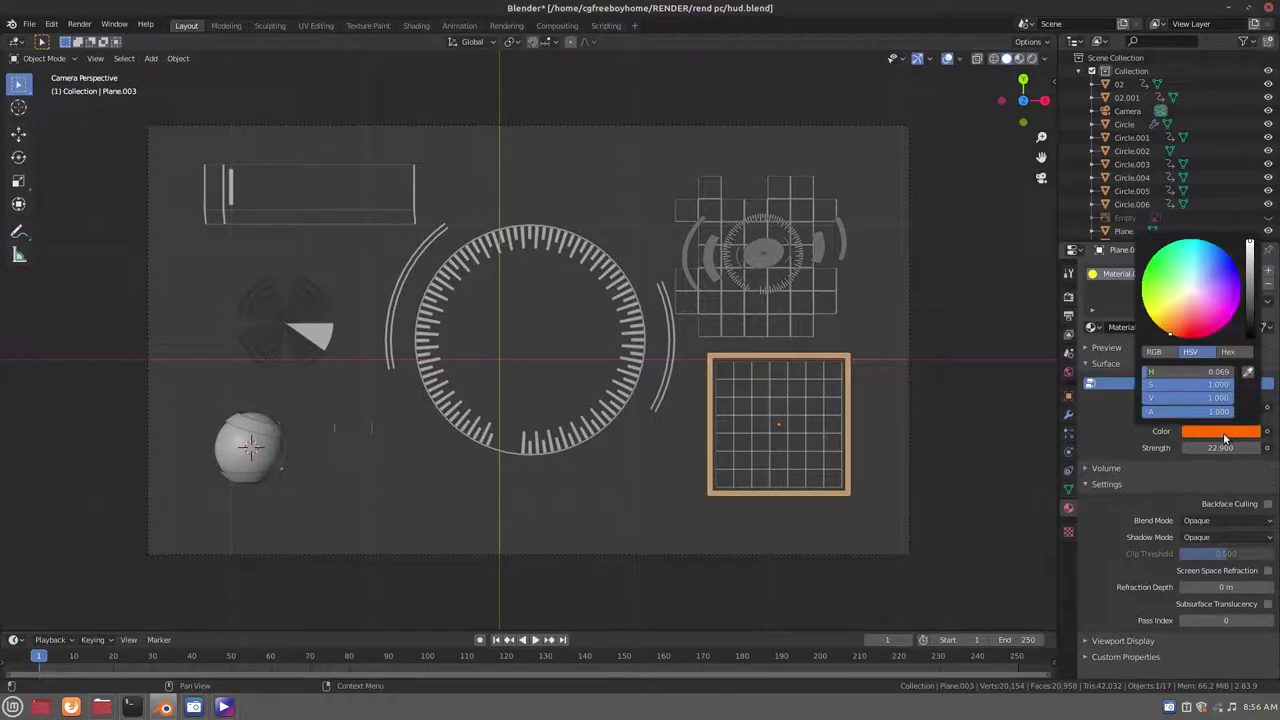
left_click(1190, 288)
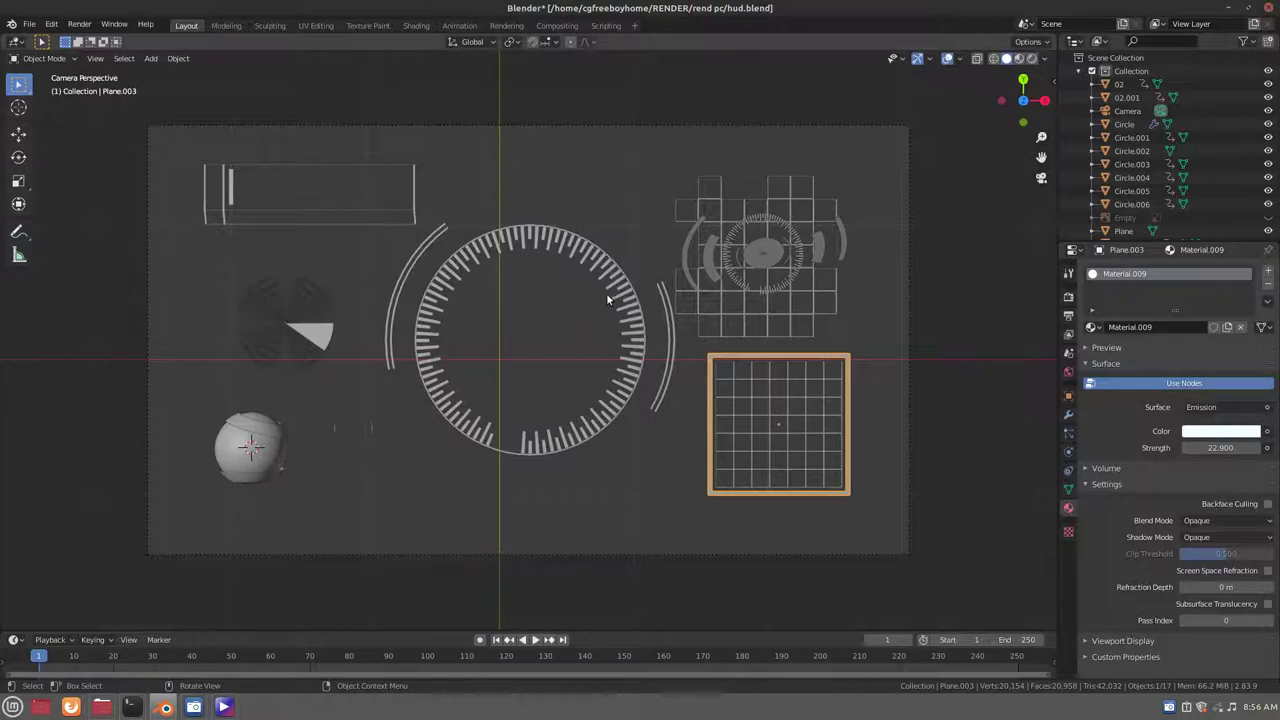
key("ctrl+s")
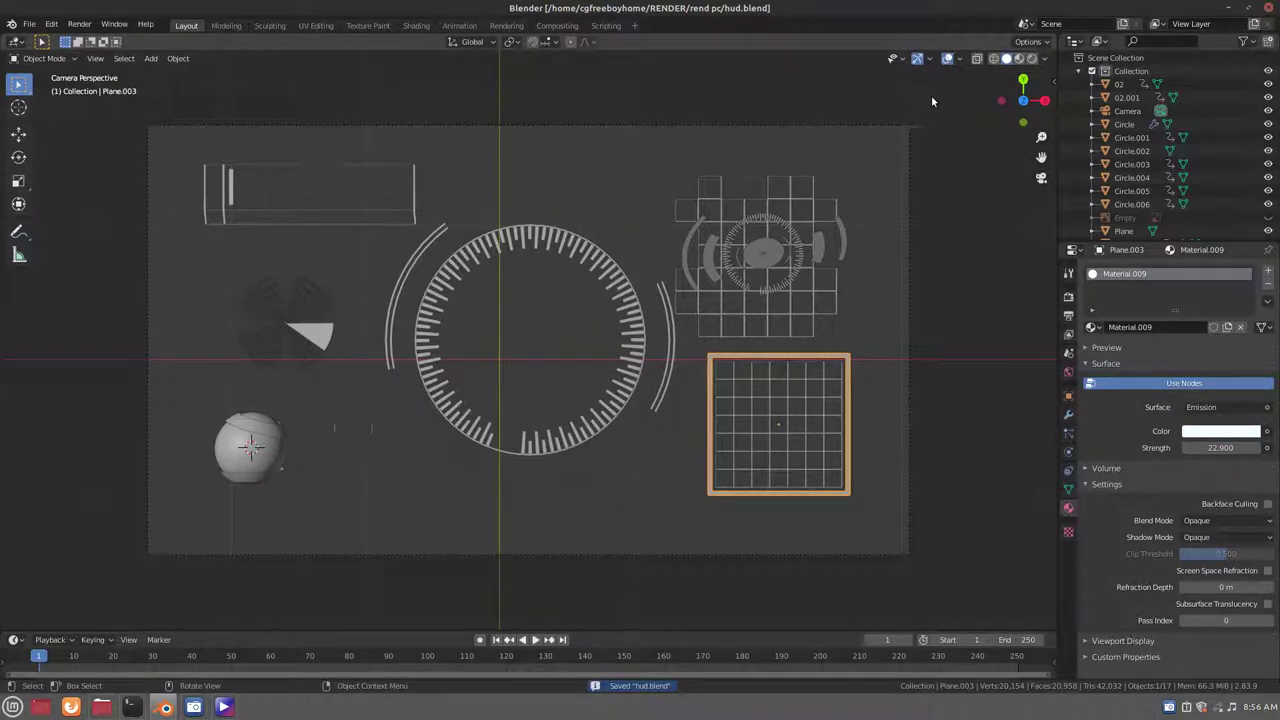
left_click(1031, 59)
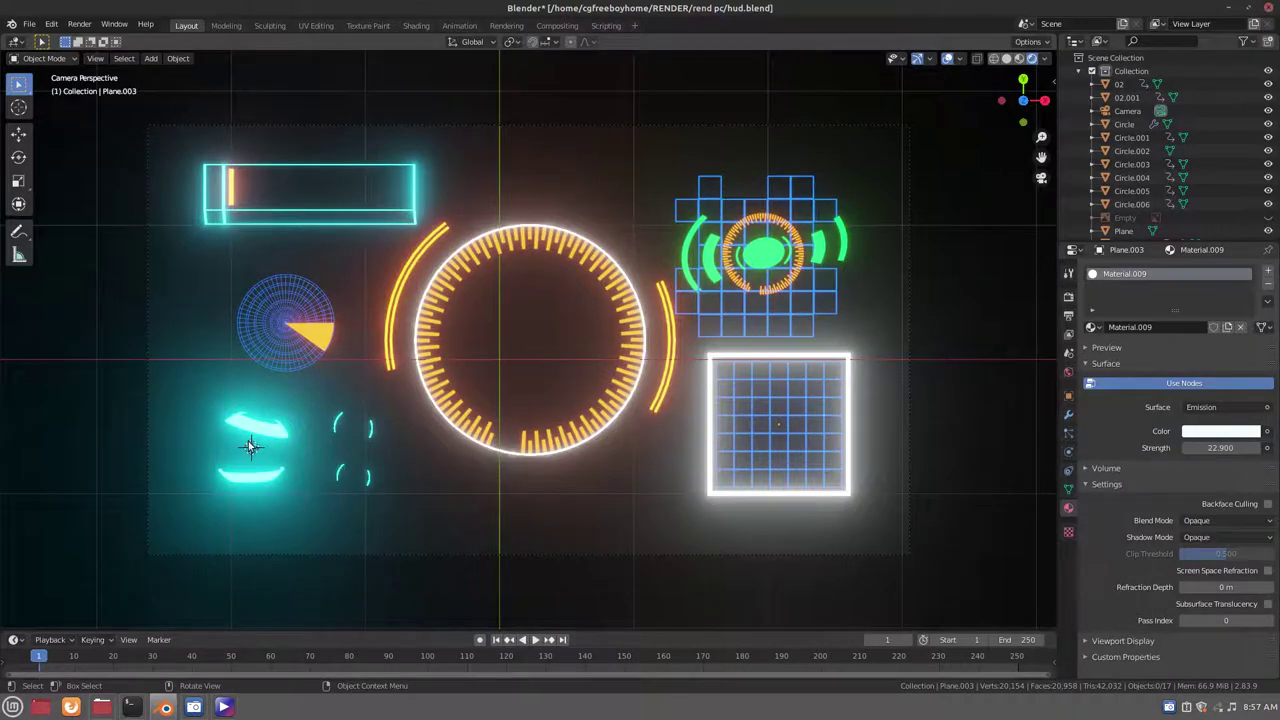
Add a 10 W point light and place it just above-left of the cyan sphere
scroll(251, 440, "up", 4)
scroll(240, 447, "down", 4)
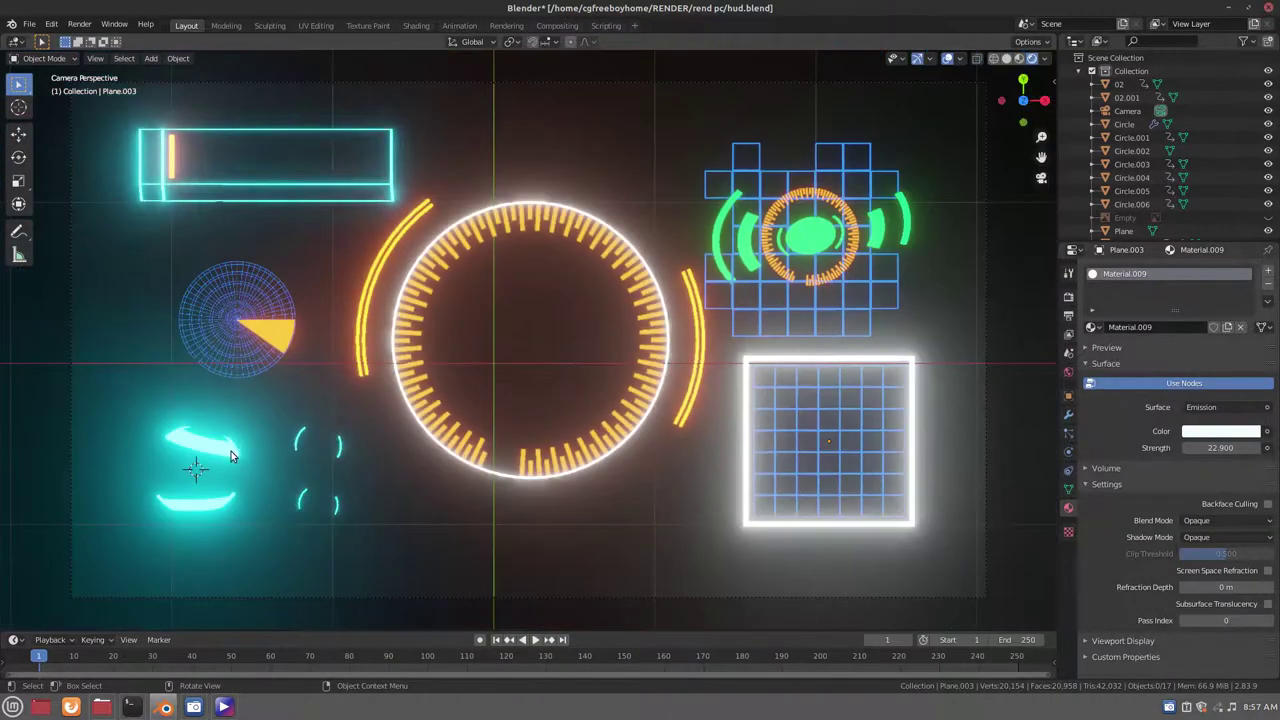
left_click(1019, 59)
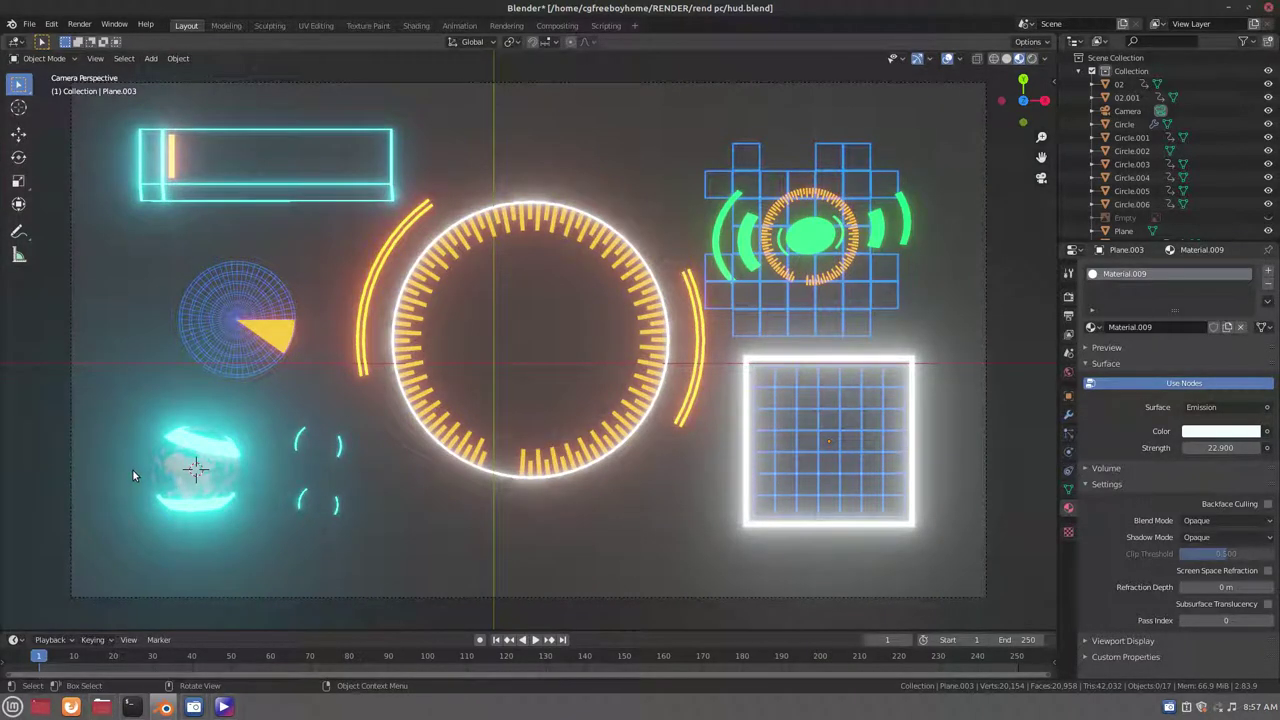
key("shift+a")
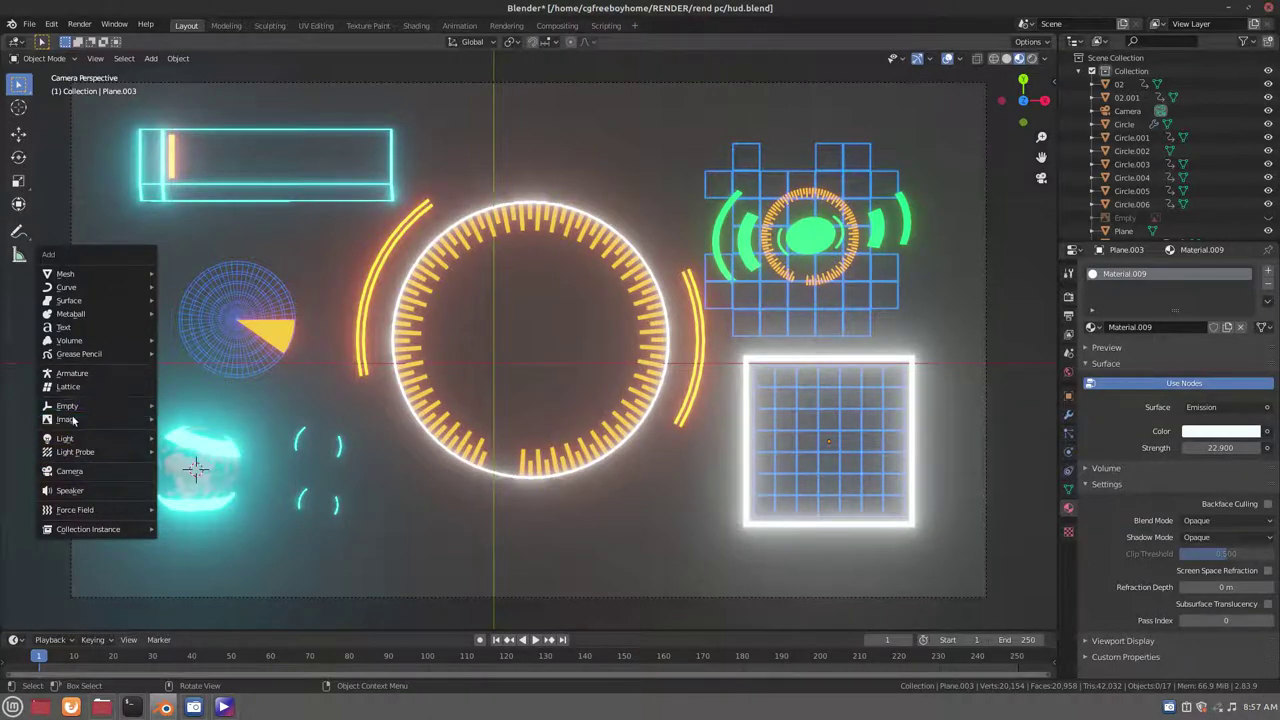
mouse_move(65, 438)
left_click(182, 441)
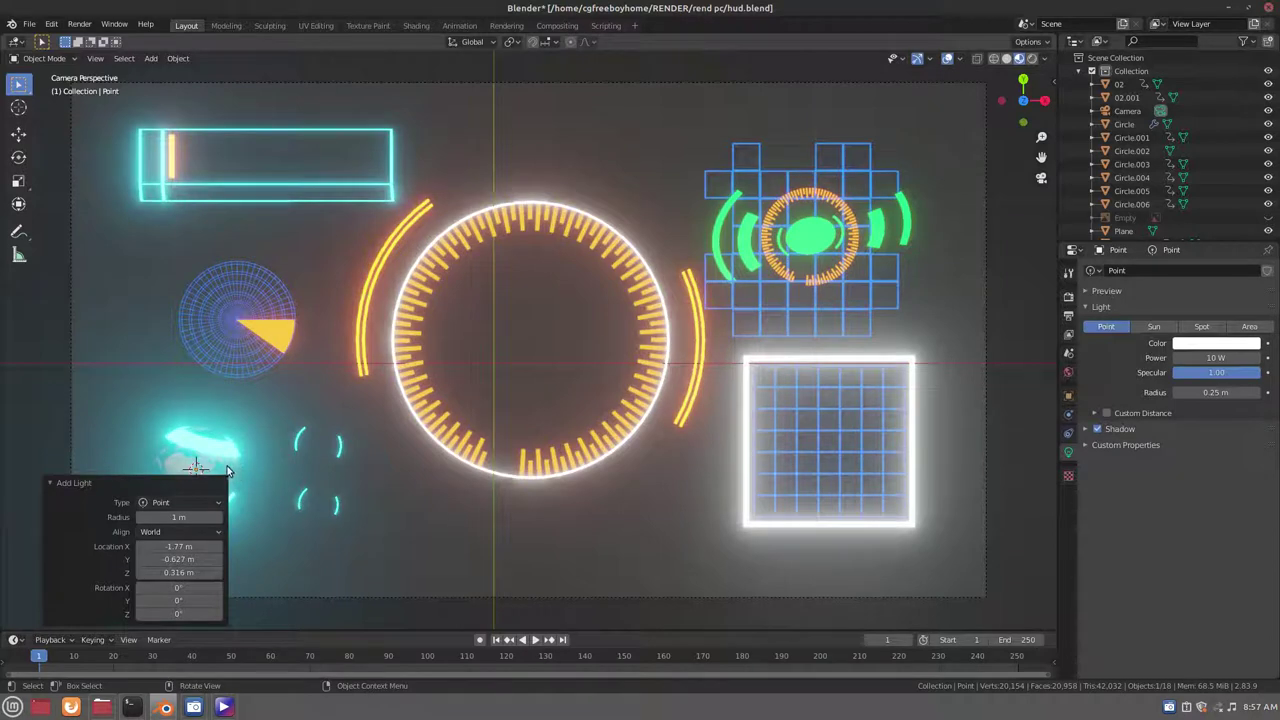
key("g")
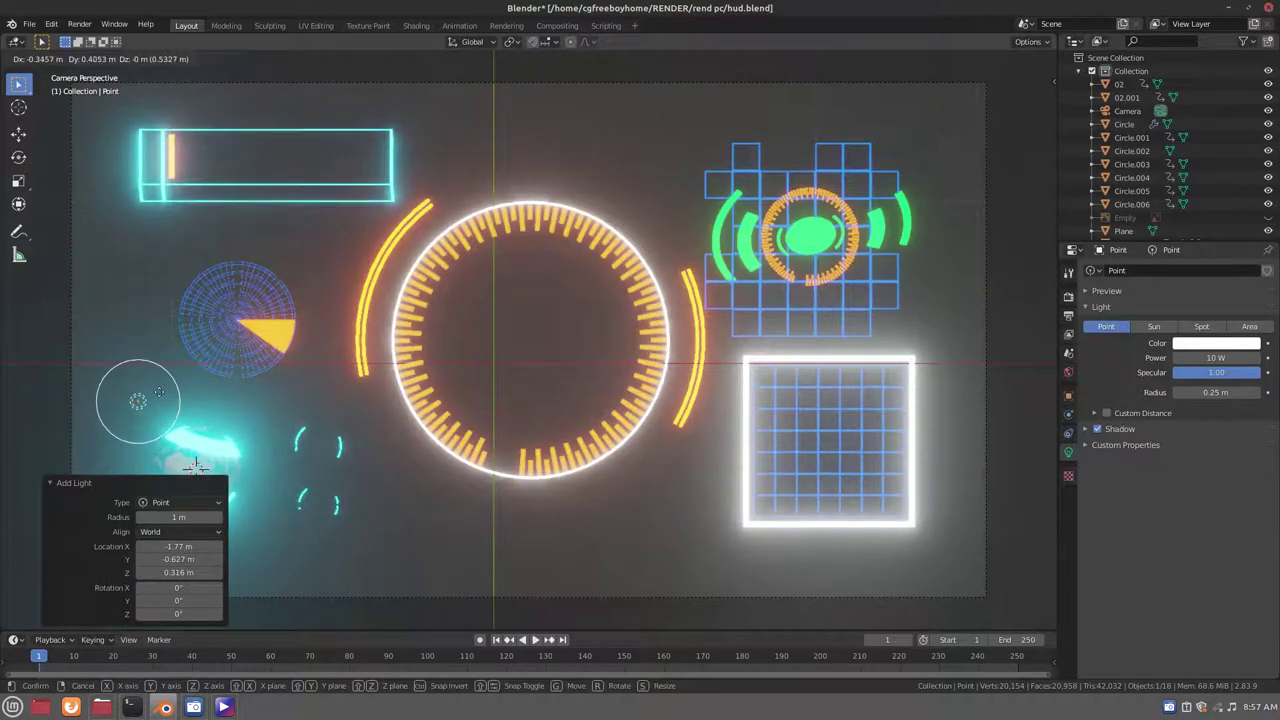
left_click(157, 397)
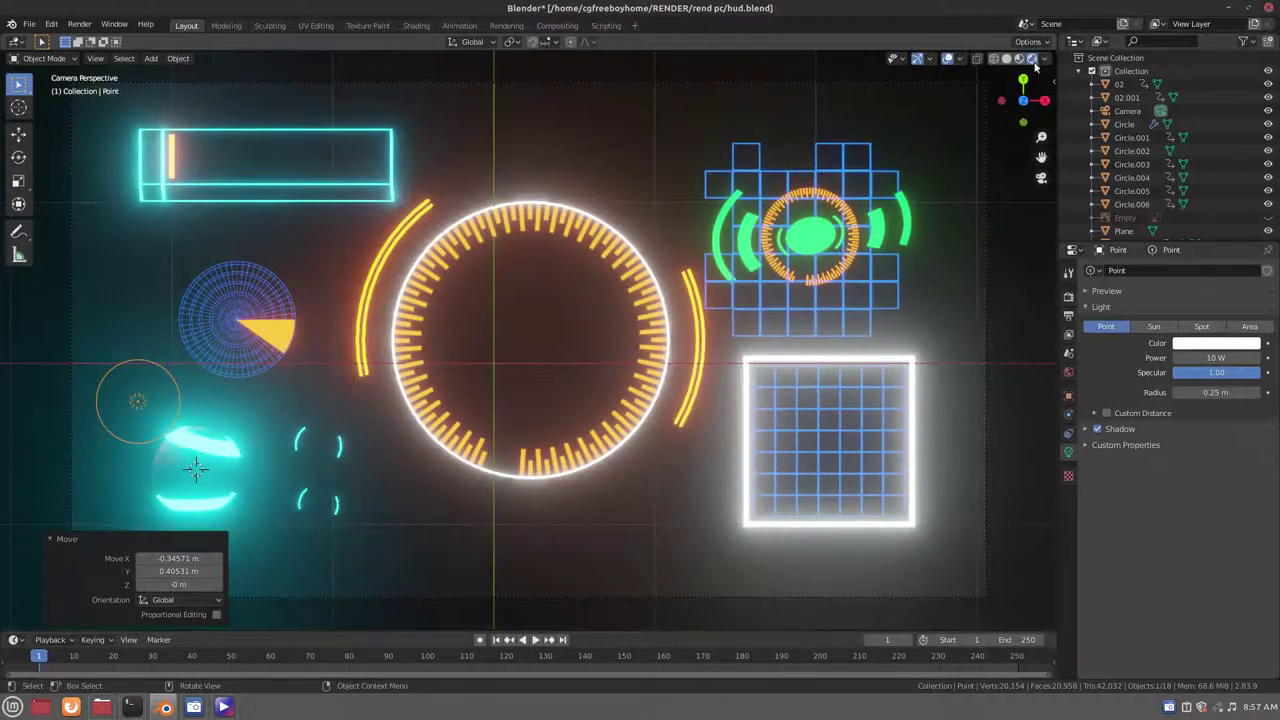
left_click(202, 457)
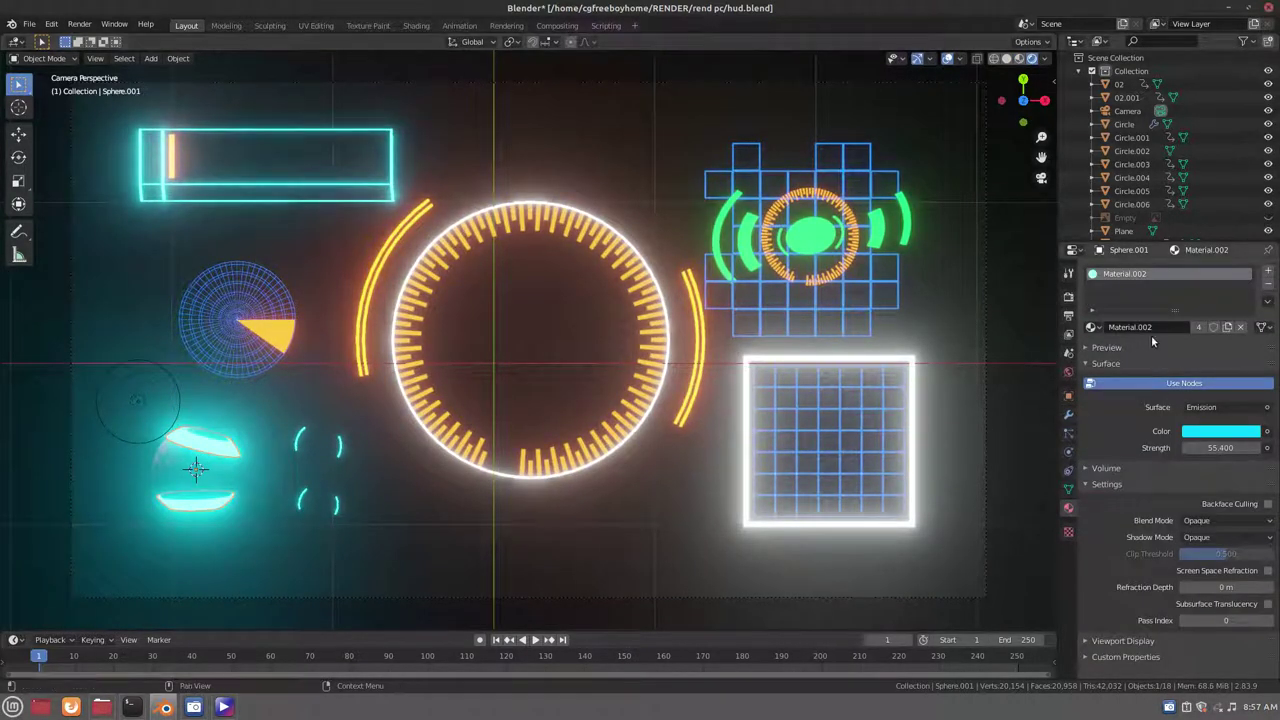
Give the sphere its own Material.010 copy and dim its emission strength to 3.3
left_click(1203, 328)
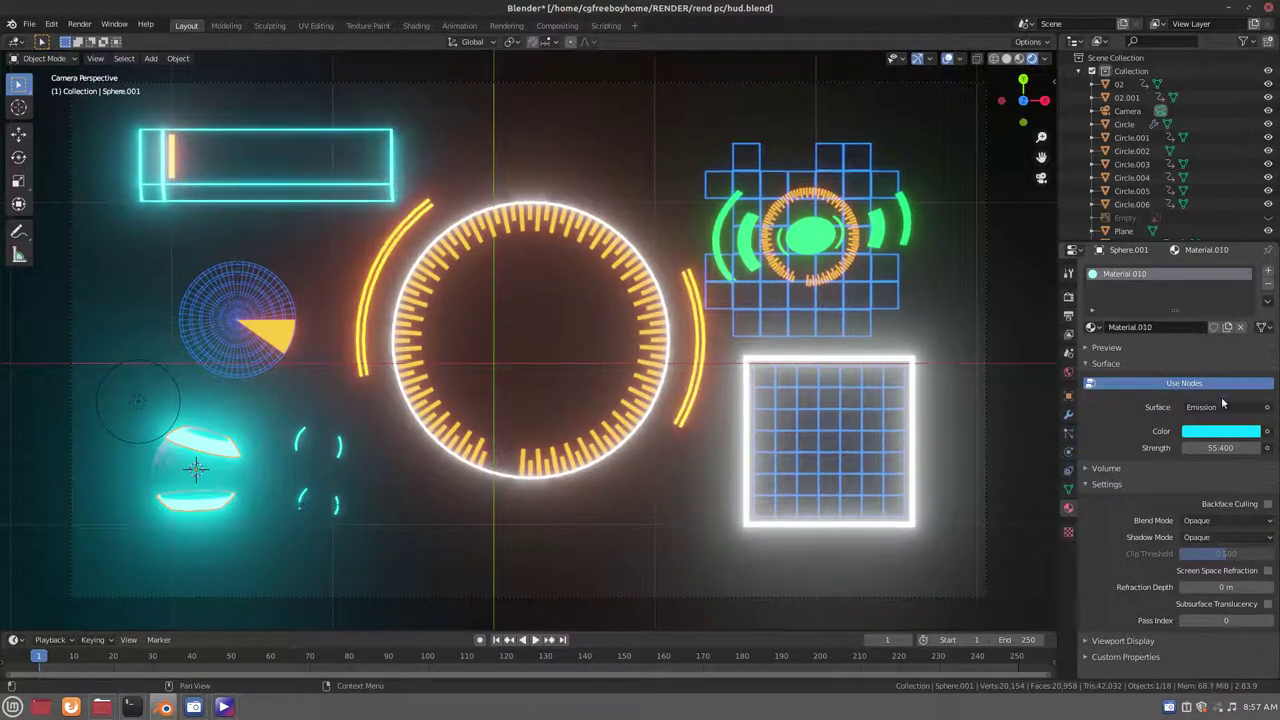
mouse_move(1220, 447)
left_mouse_down()
mouse_move(1120, 447)
mouse_move(1140, 447)
left_mouse_up()
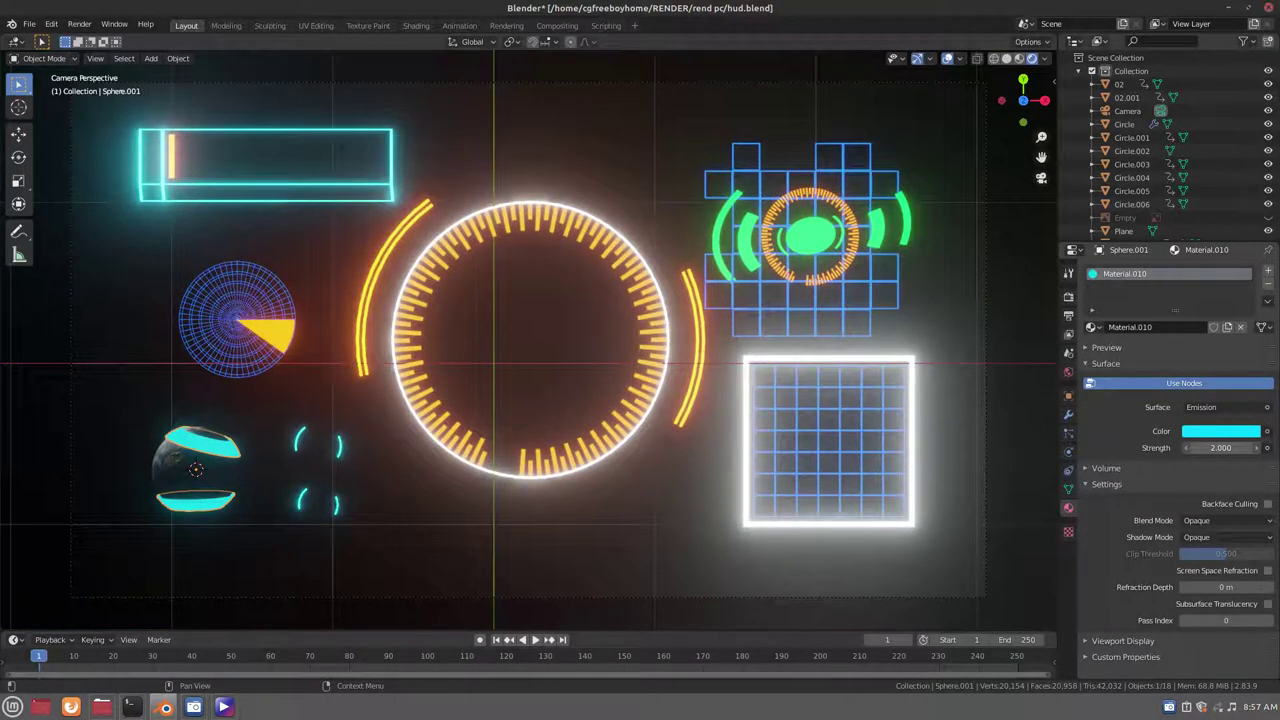
left_click_drag(1140, 447, 1146, 447)
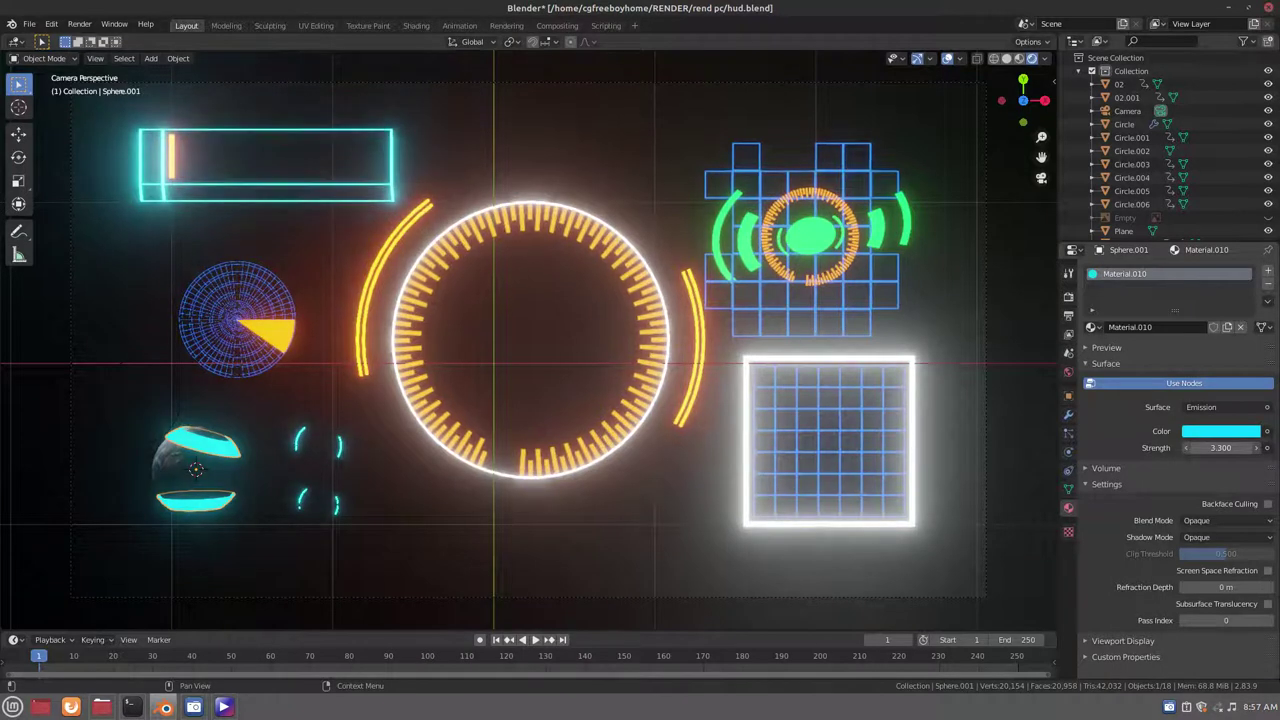
left_click(140, 403)
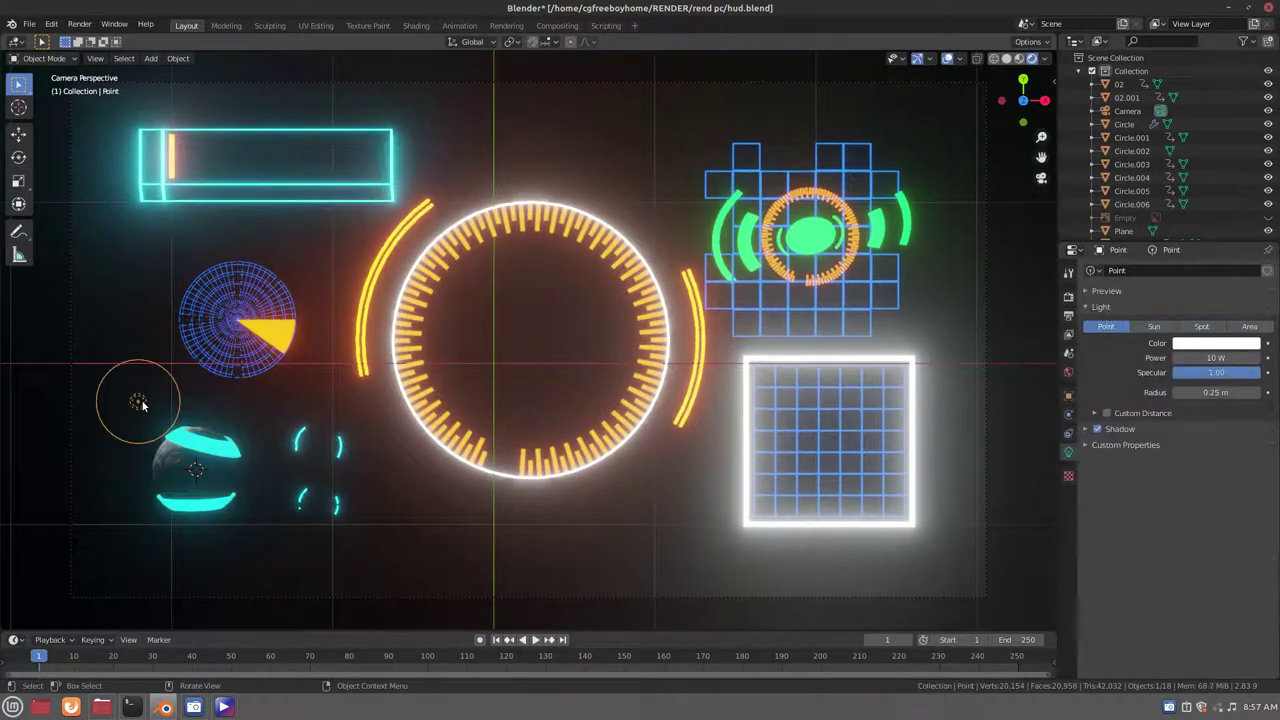
Set the point light's power to 100 W
left_click(1191, 357)
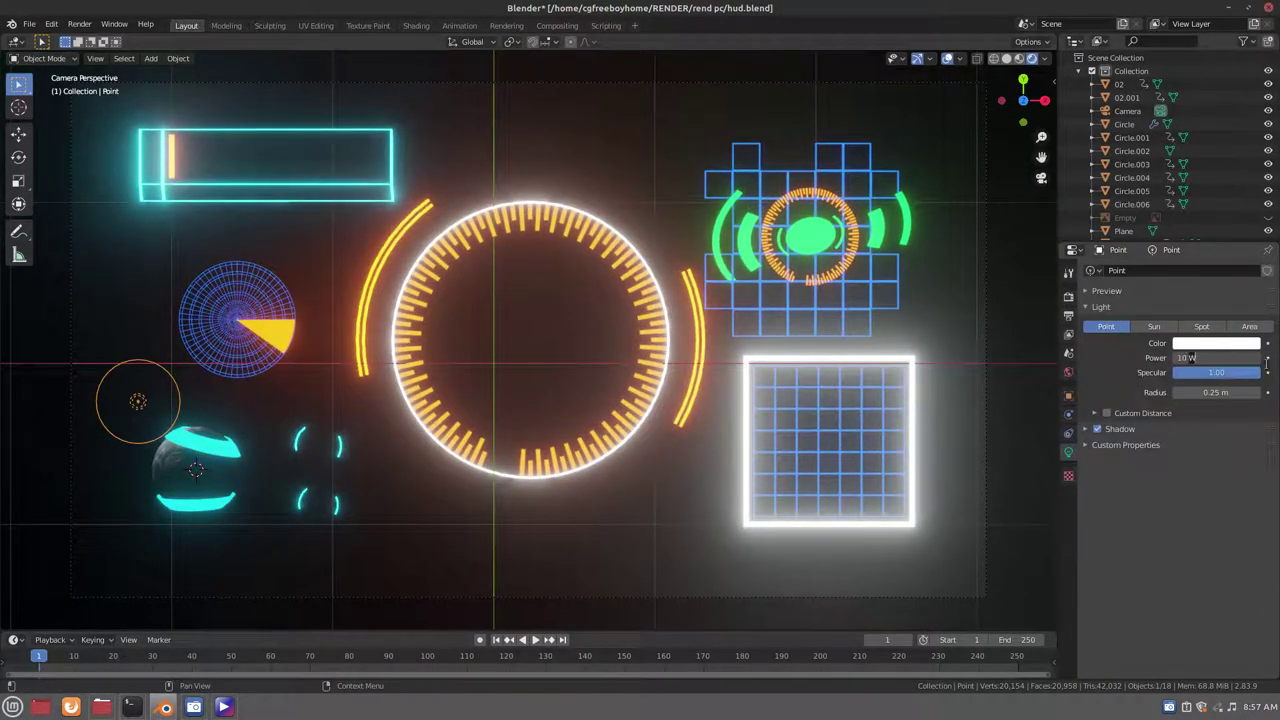
type("0")
key("Return")
left_click(1211, 355)
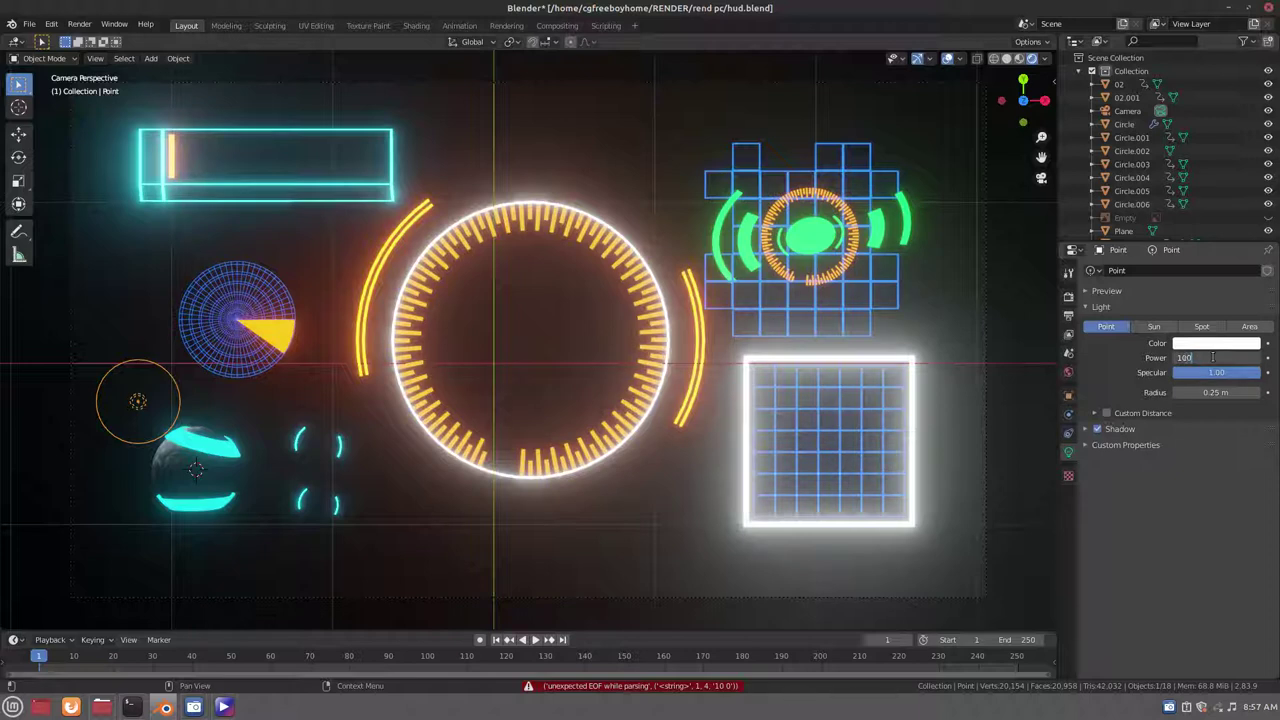
key("Return")
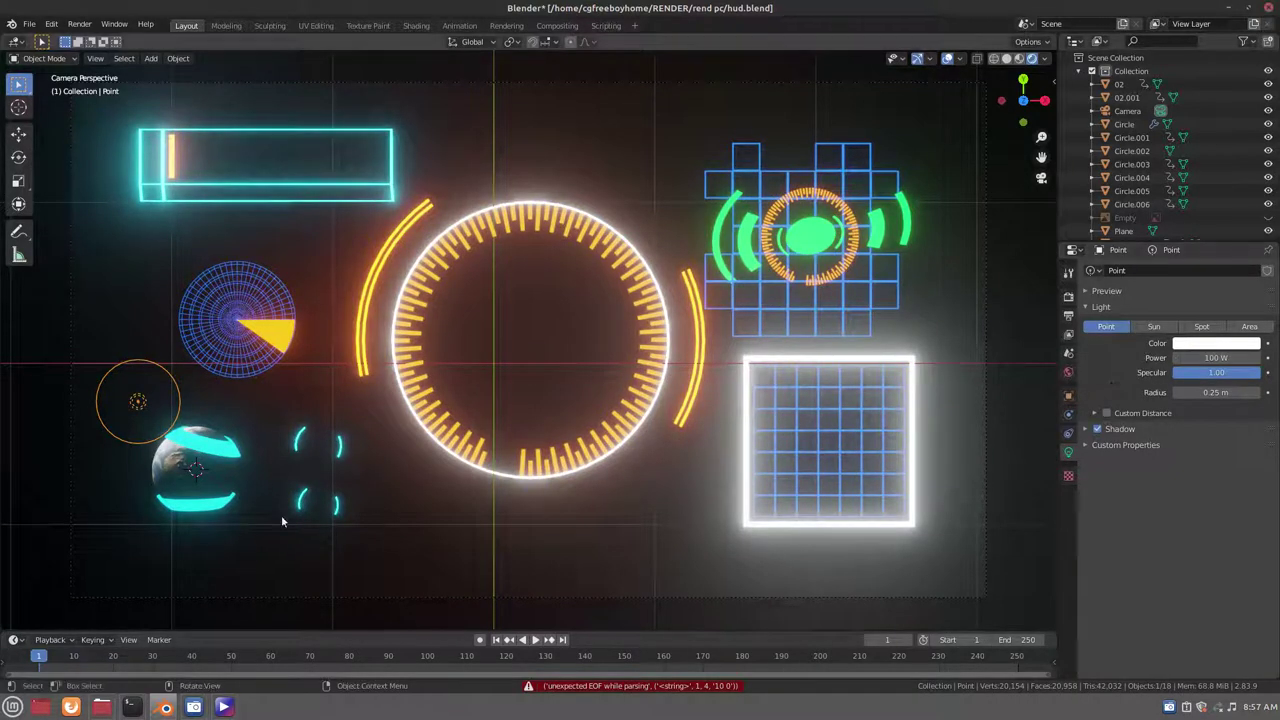
Try Area and Spot light types, return to Point, and set power to 300 W
left_click(1240, 328)
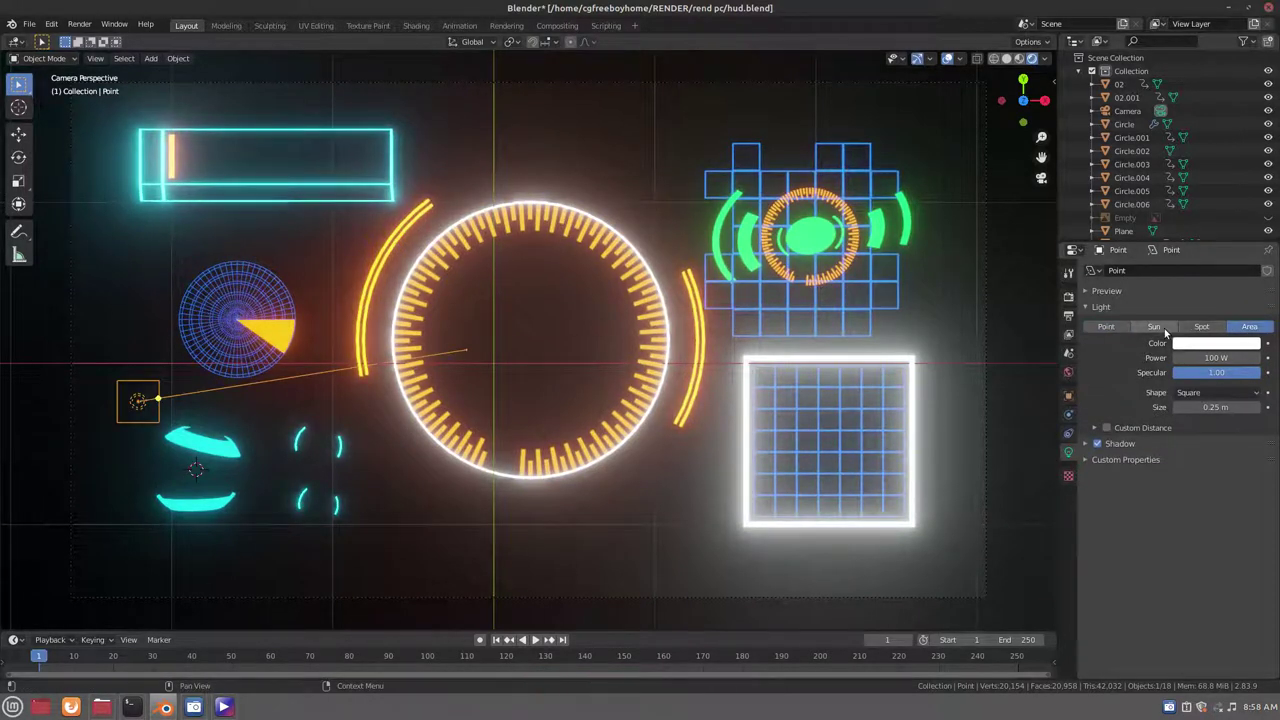
left_click(1199, 328)
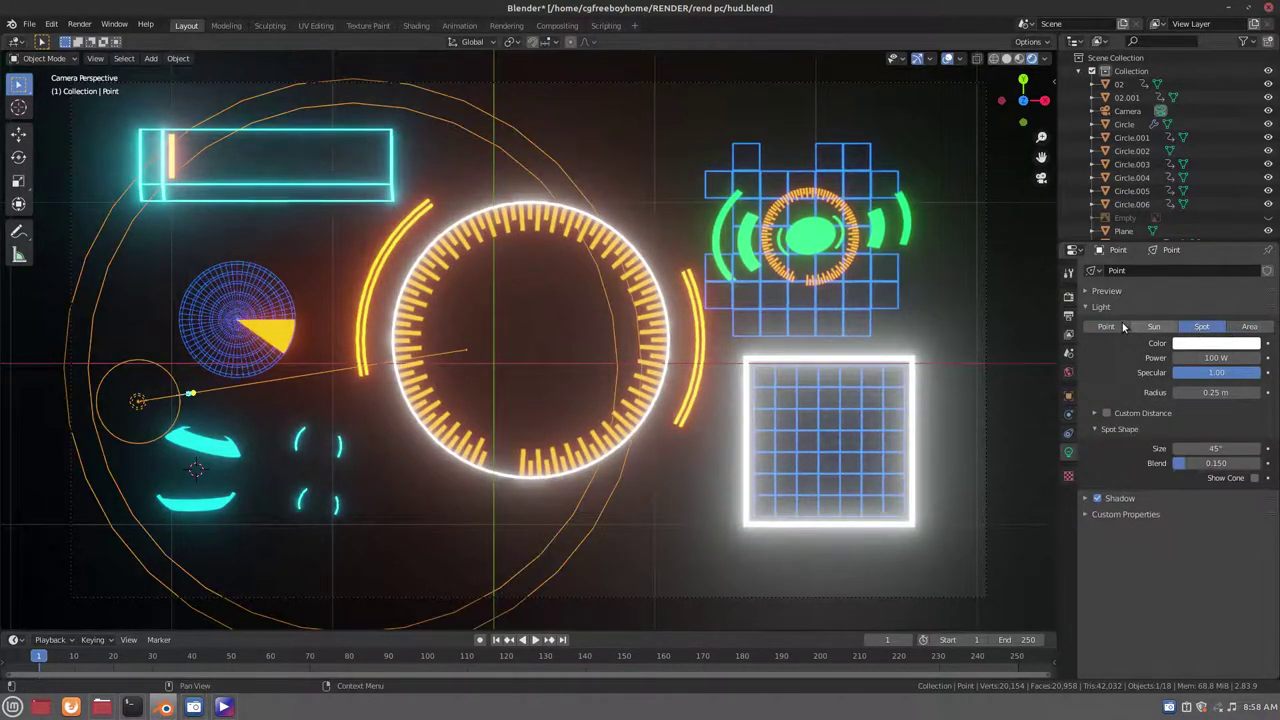
left_click(1122, 327)
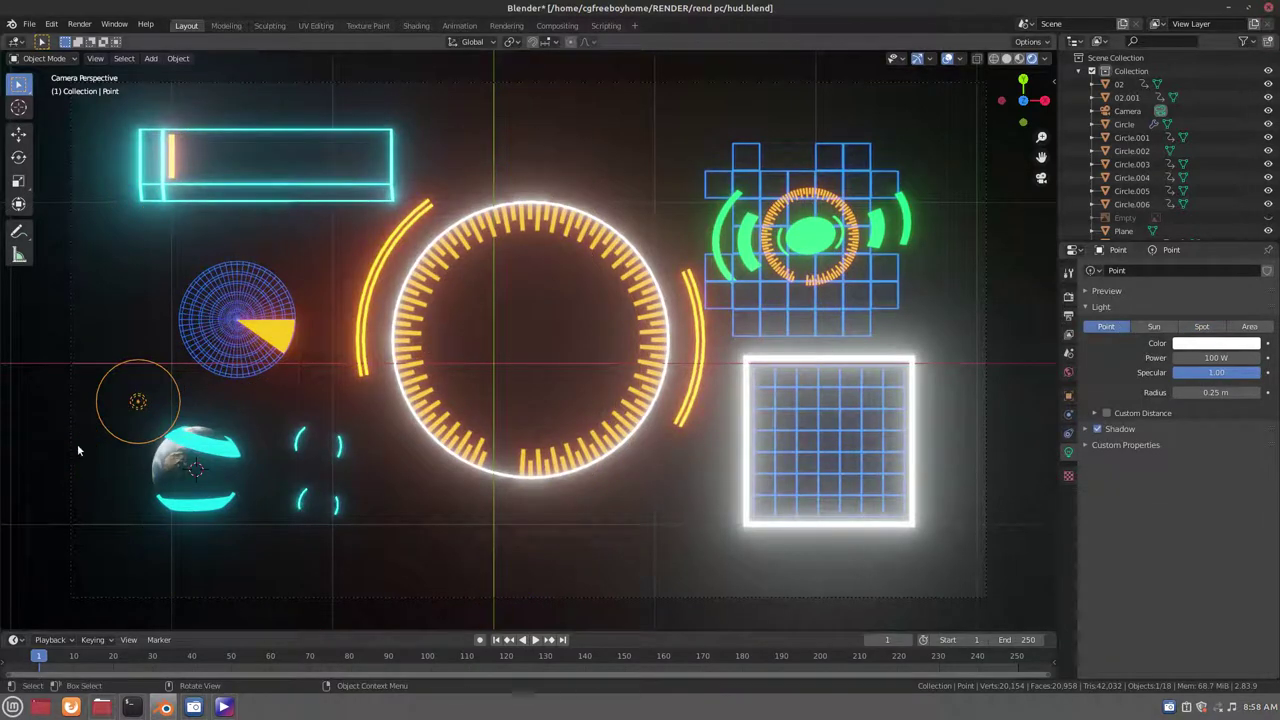
left_click(1198, 358)
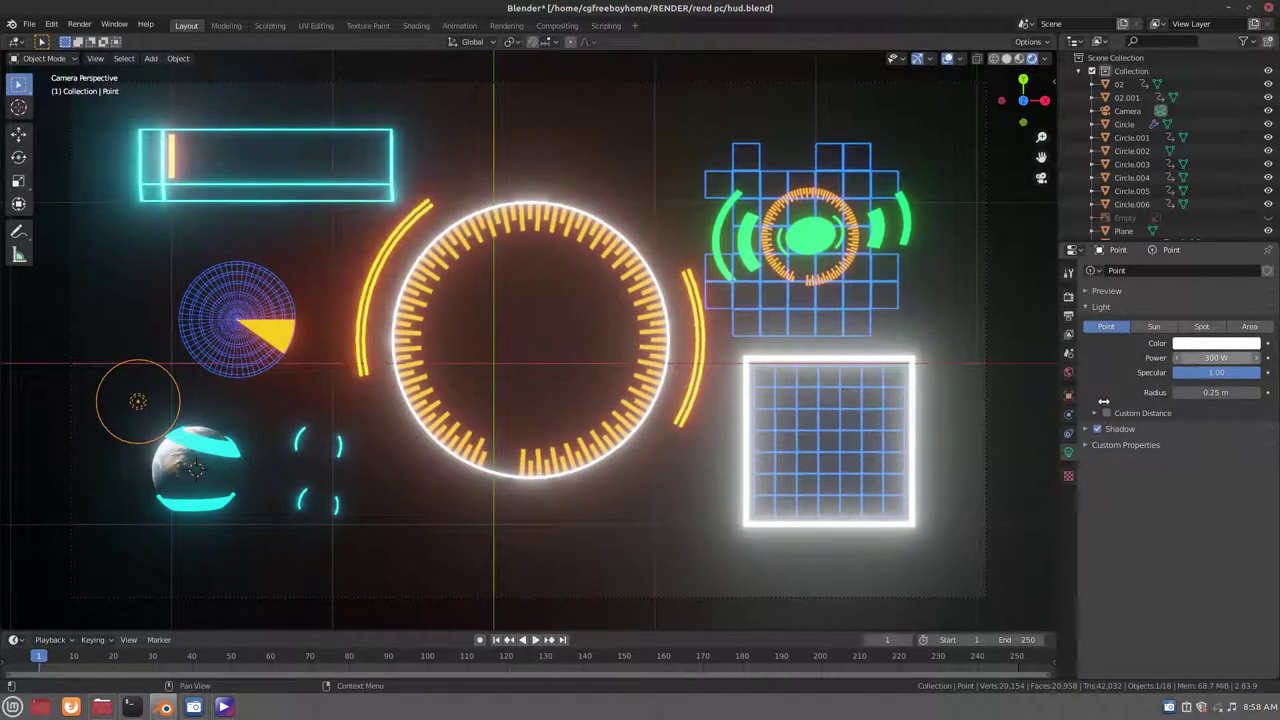
key("Return")
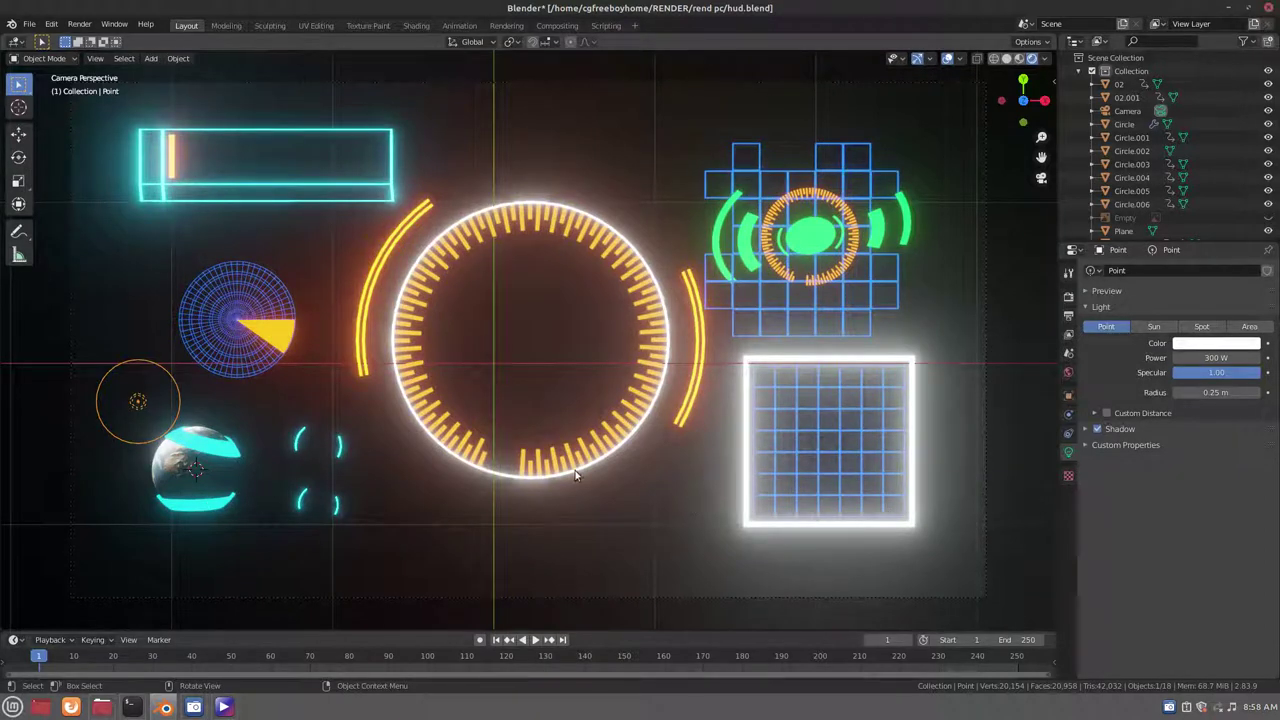
Raise the cyan sphere's emission strength to 13.1, hide viewport overlays, and save hud.blend
left_click(220, 451)
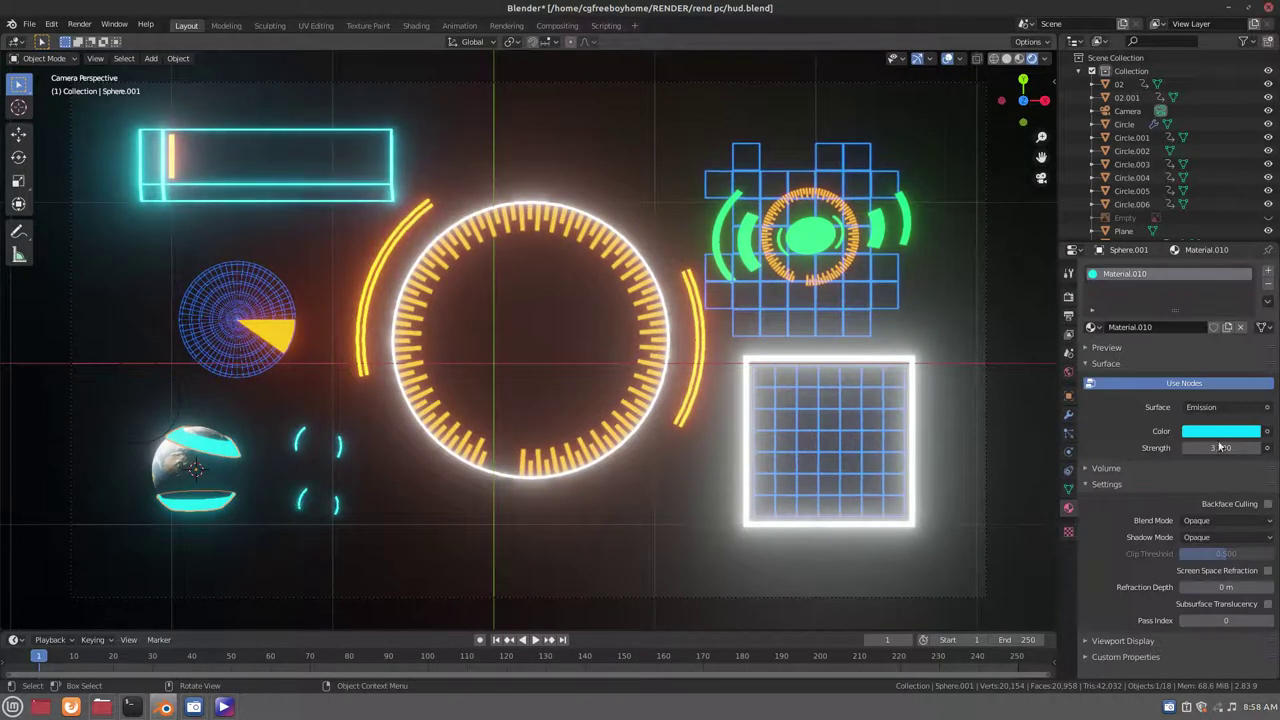
left_click_drag(1250, 453, 1262, 448)
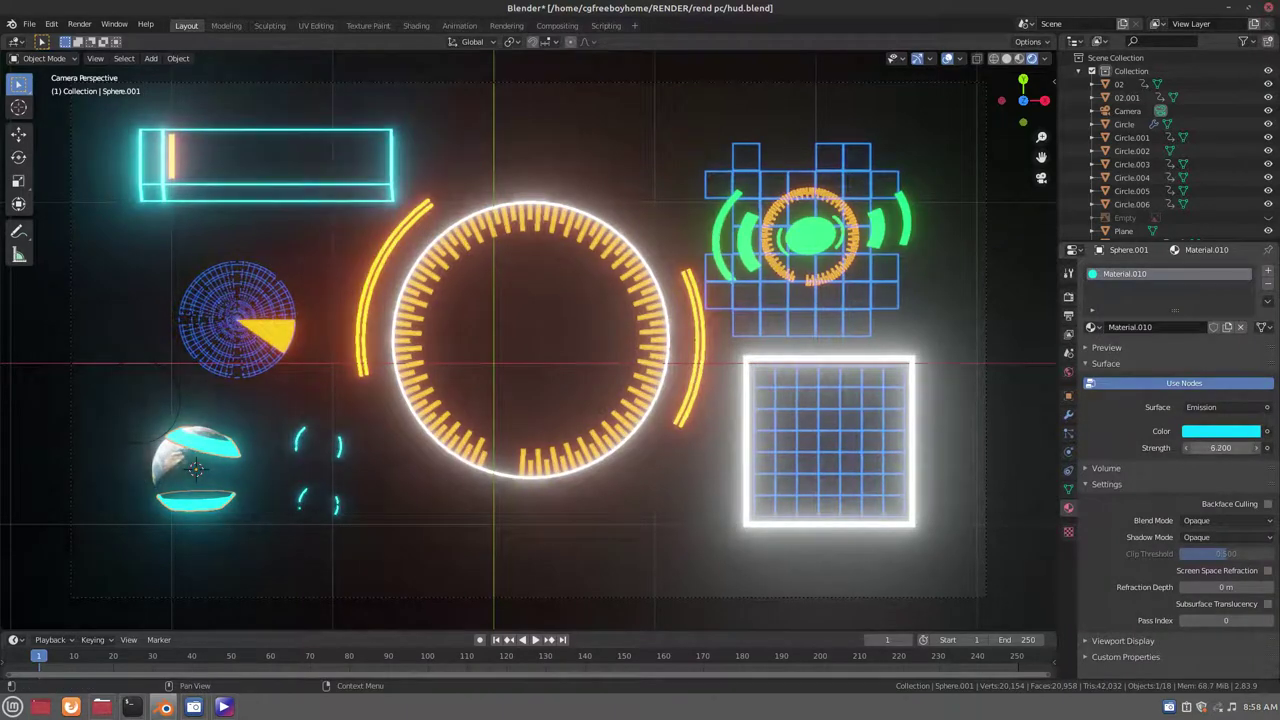
left_click_drag(1220, 448, 1228, 448)
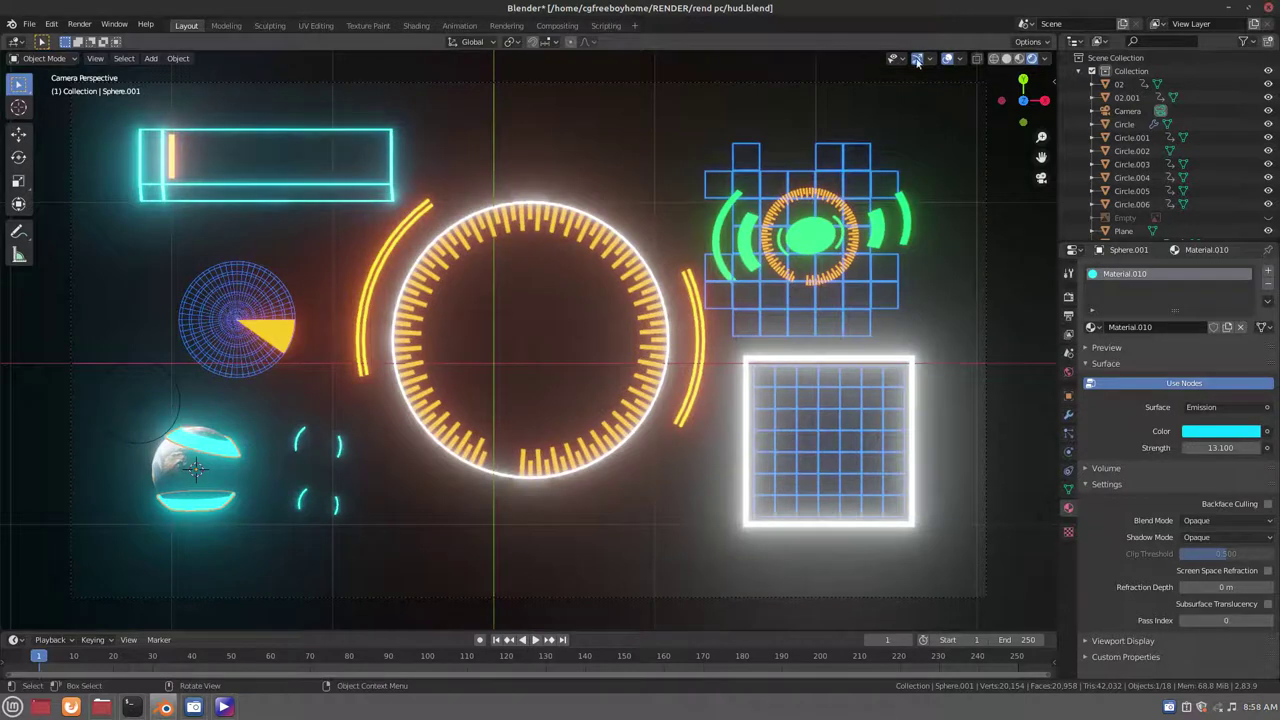
left_click(946, 60)
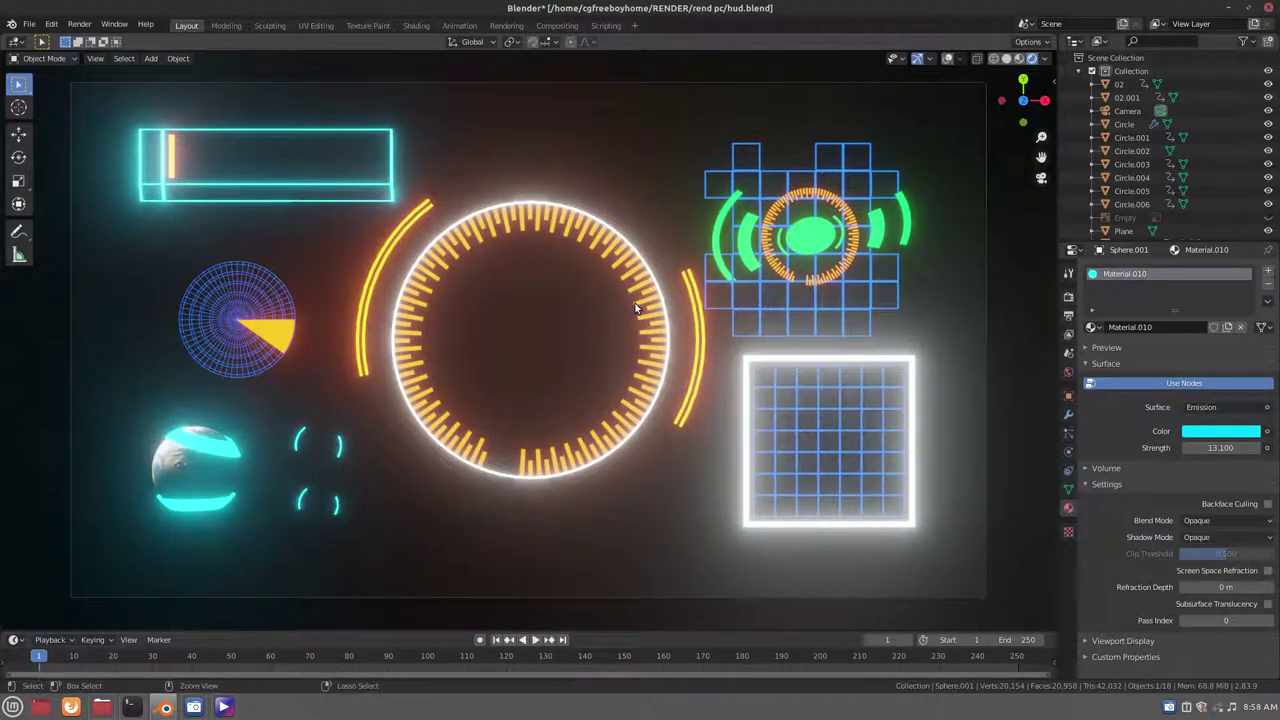
key("ctrl+s")
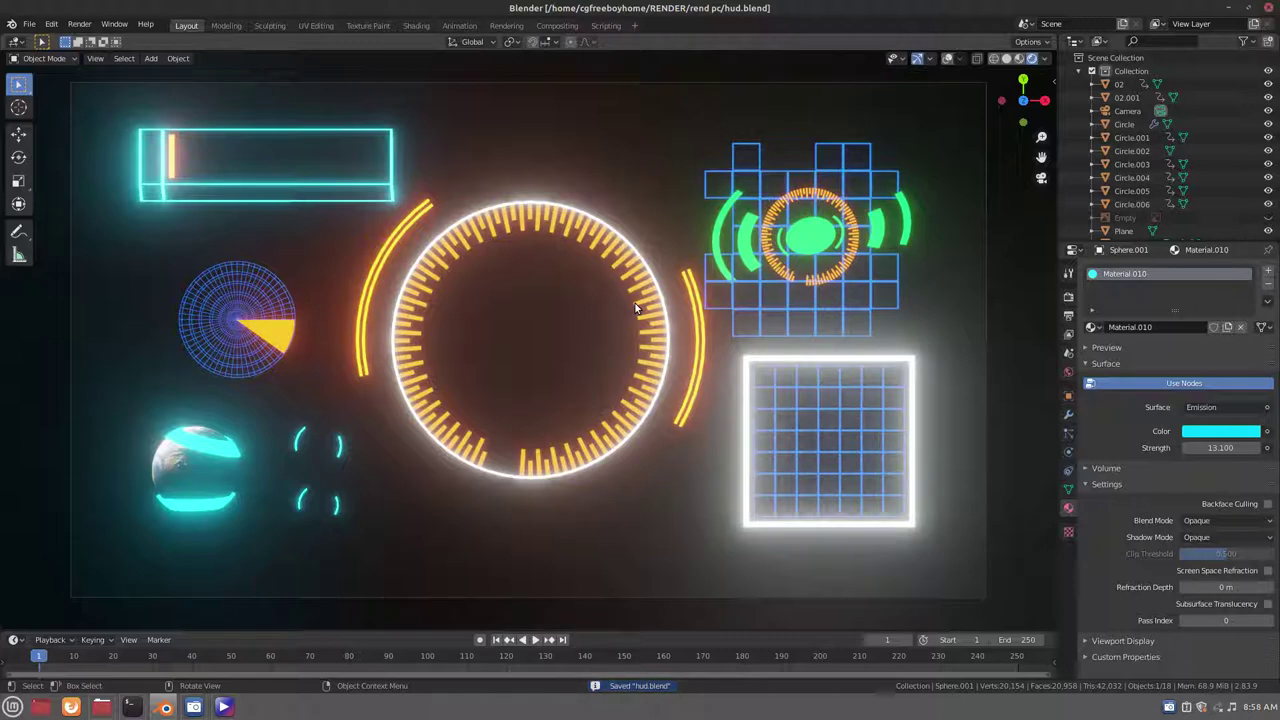
Play the HUD animation to frame 214, then make the Circle radar disc the active object
key("space")
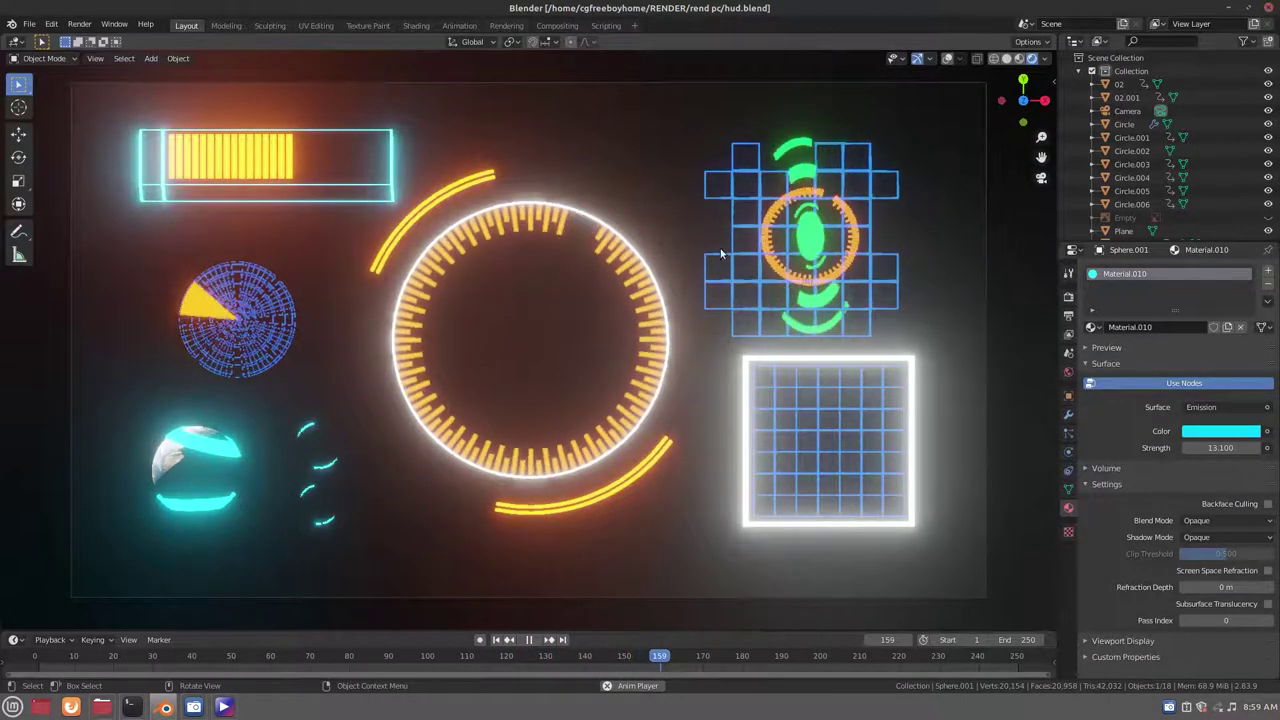
left_click(265, 300)
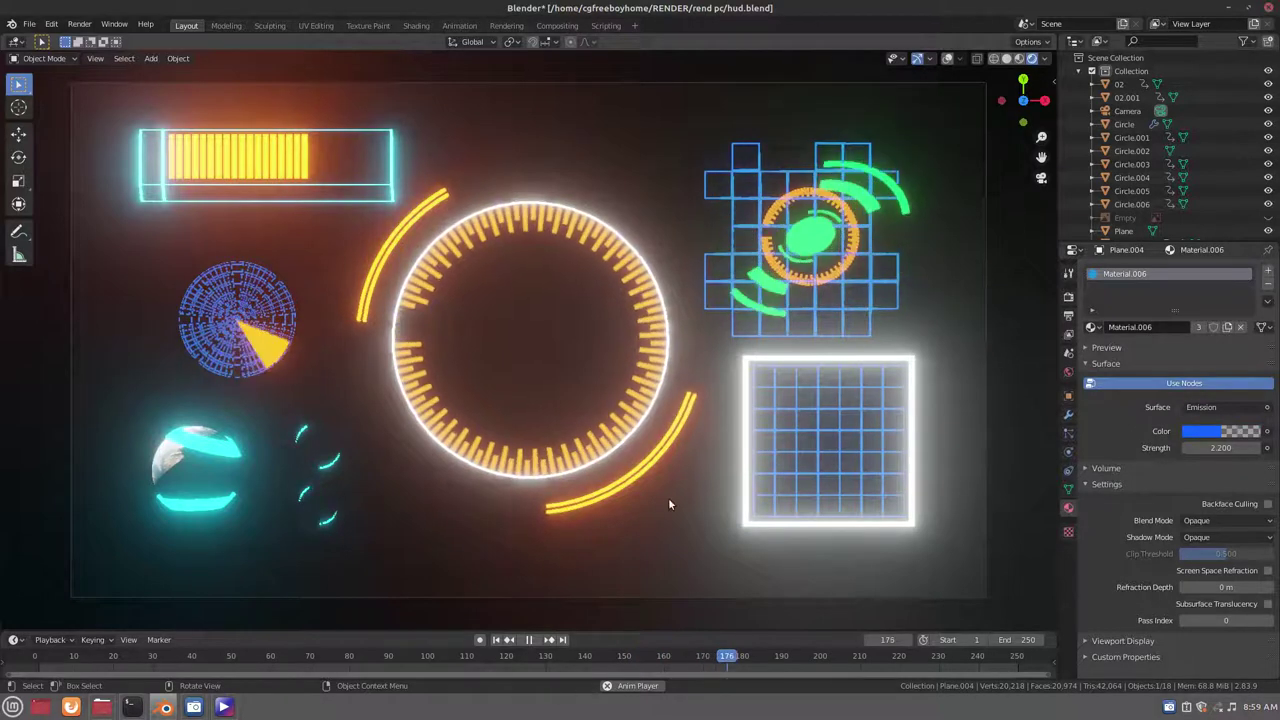
left_click(277, 343)
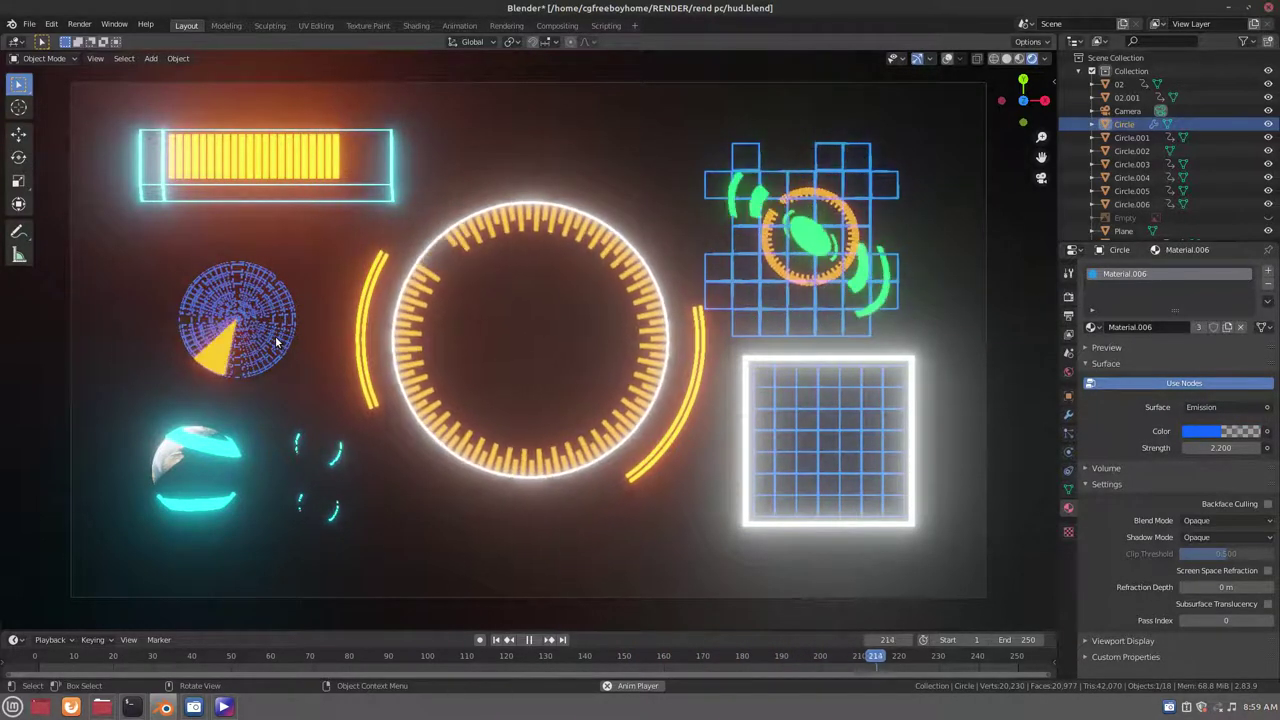
Step the Circle's Wireframe Thickness down from 0.078 m to 0.02 m for a finely dotted disc
left_click(1068, 414)
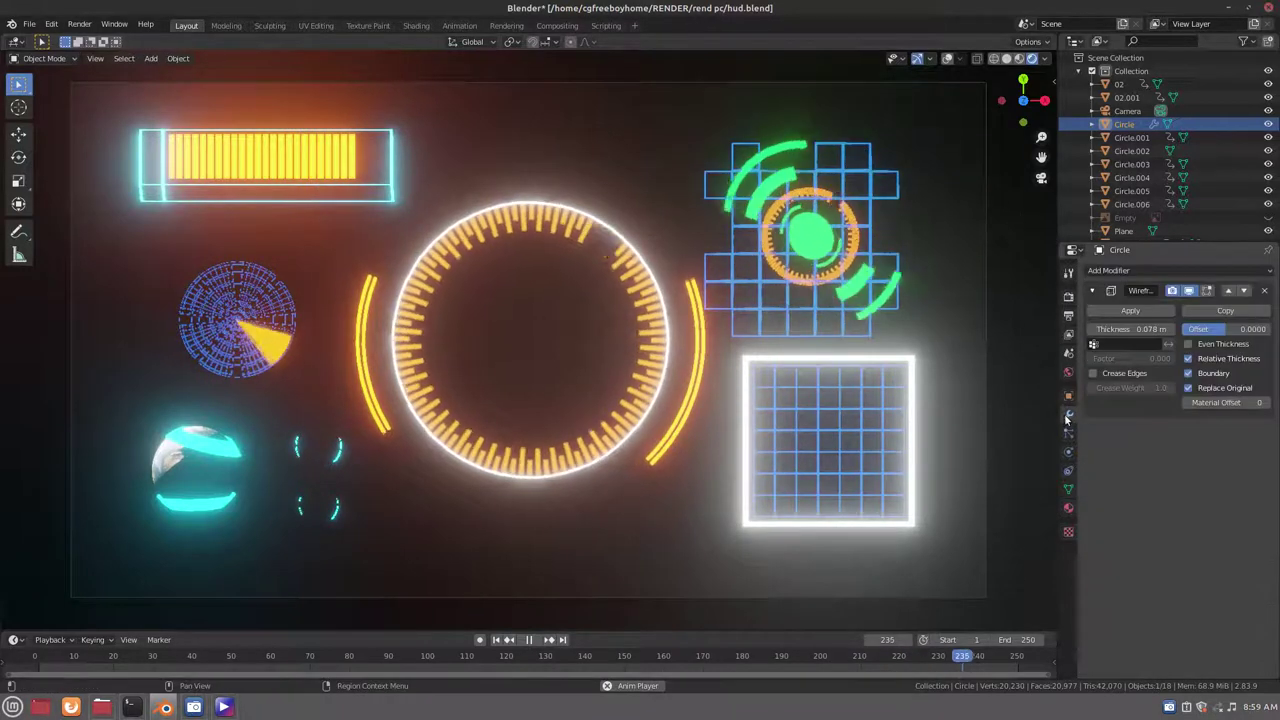
left_click(1092, 333)
left_click(1092, 333)
left_click(1092, 333)
left_click(1092, 333)
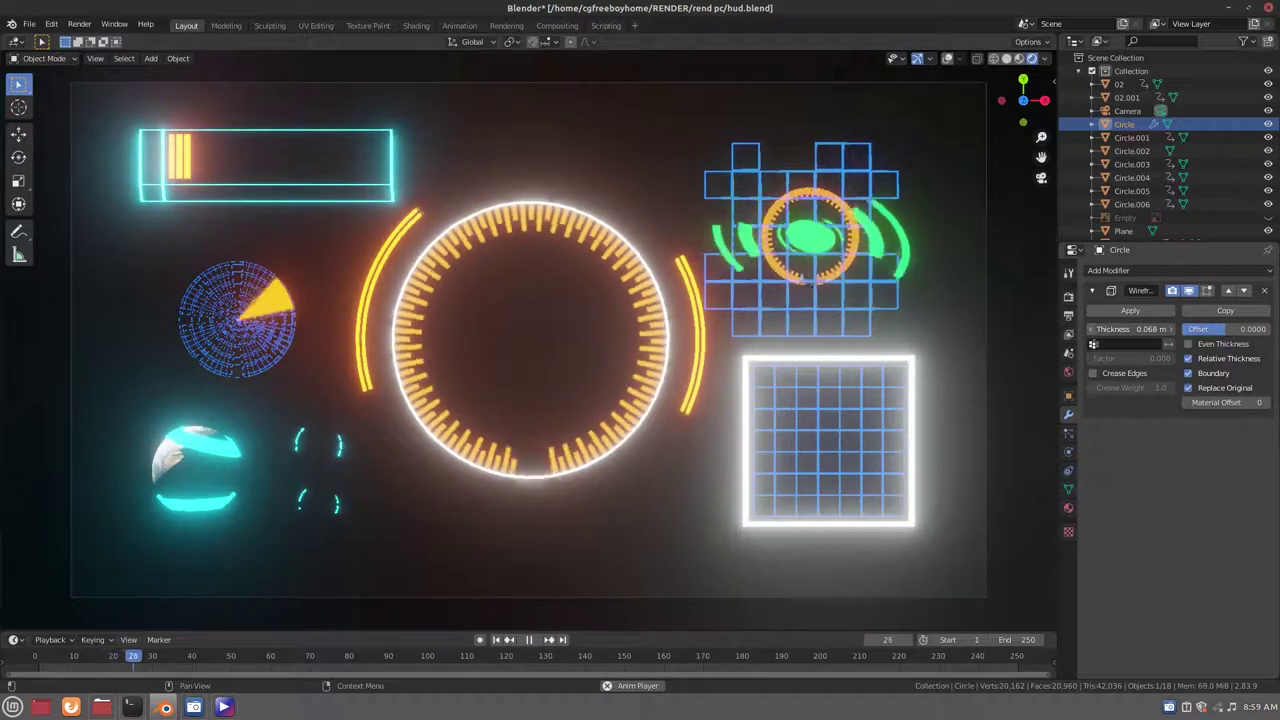
left_click(1092, 333)
left_click(1092, 333)
left_click(1092, 333)
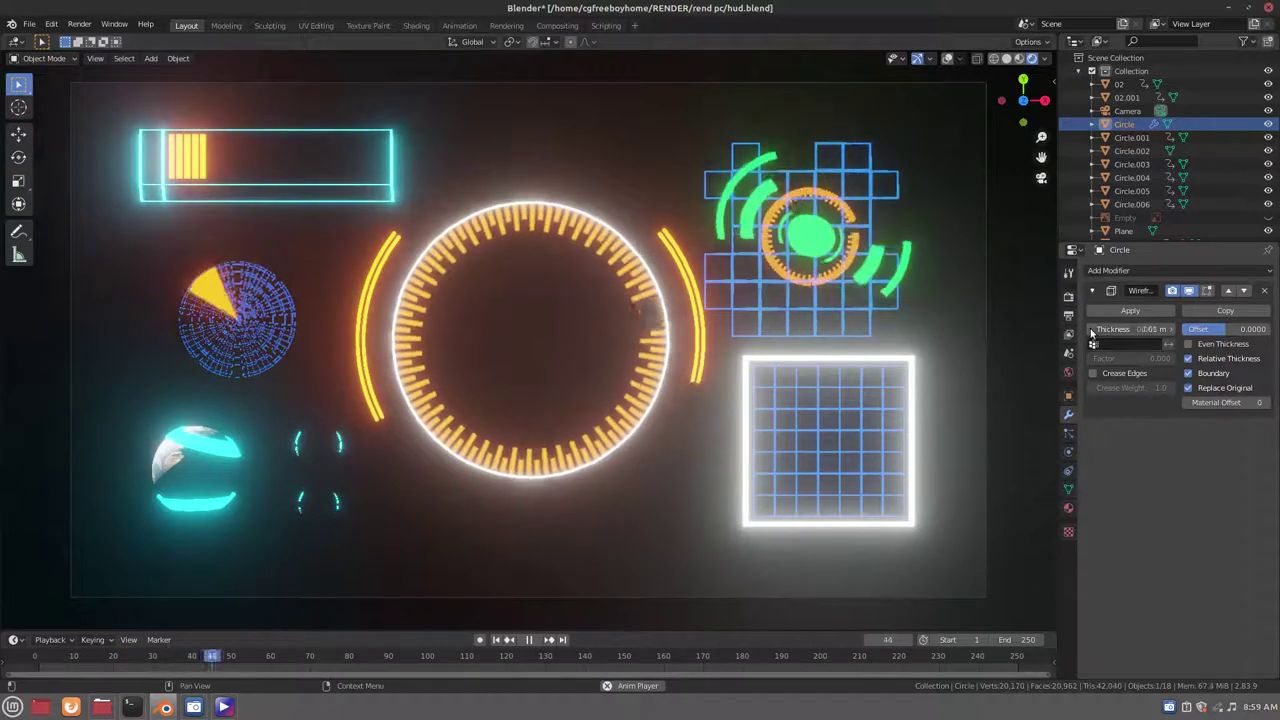
left_click(1092, 333)
left_click(1092, 331)
left_click(1092, 331)
left_click(1092, 331)
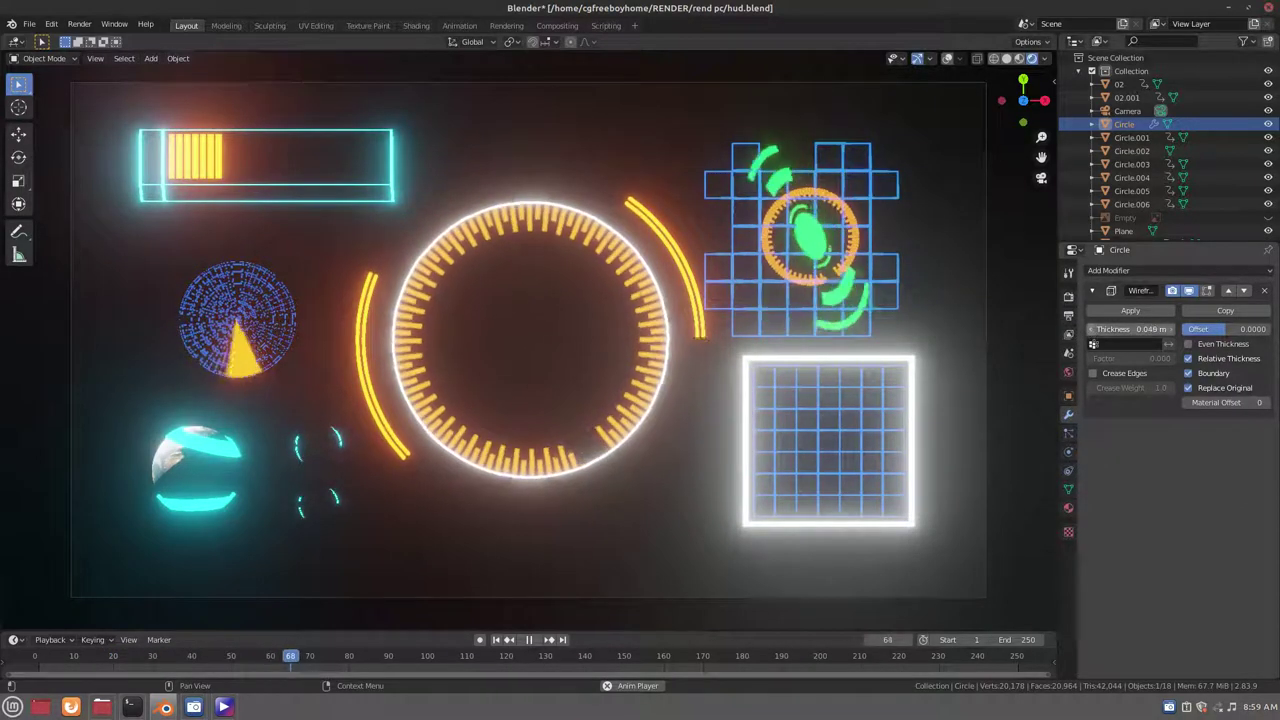
left_click(1092, 332)
left_click(1092, 332)
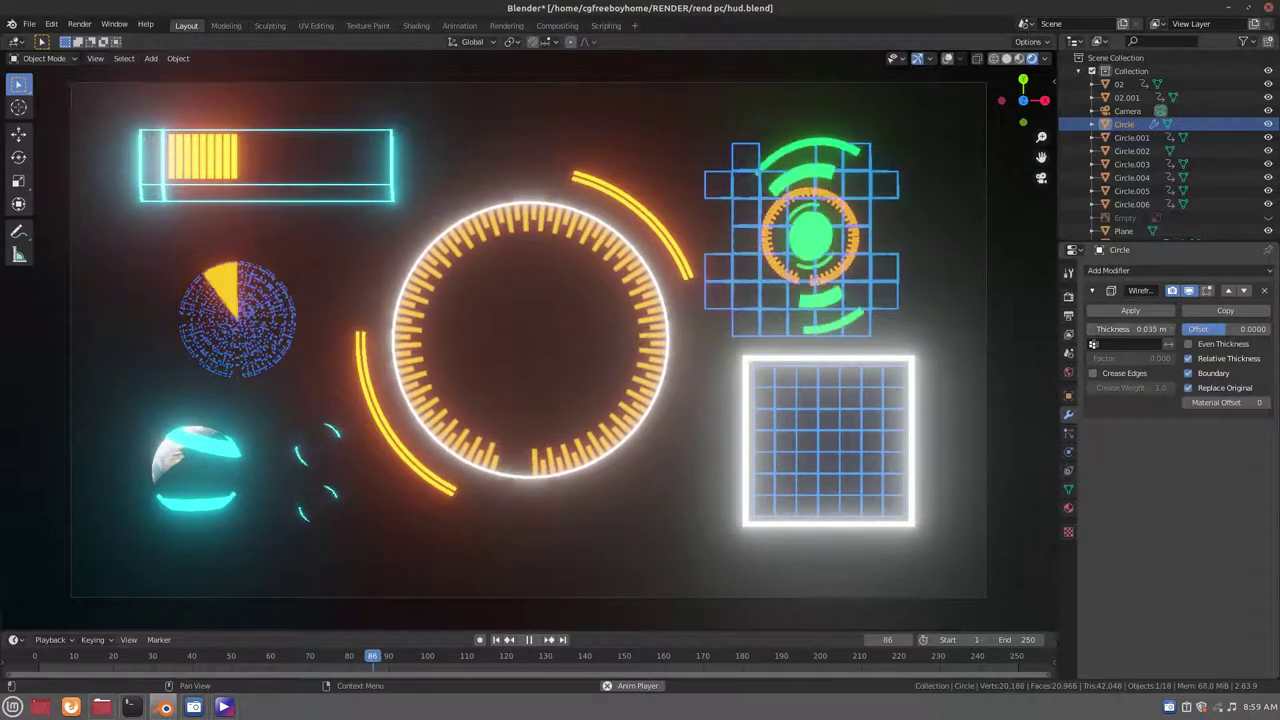
left_click(1092, 332)
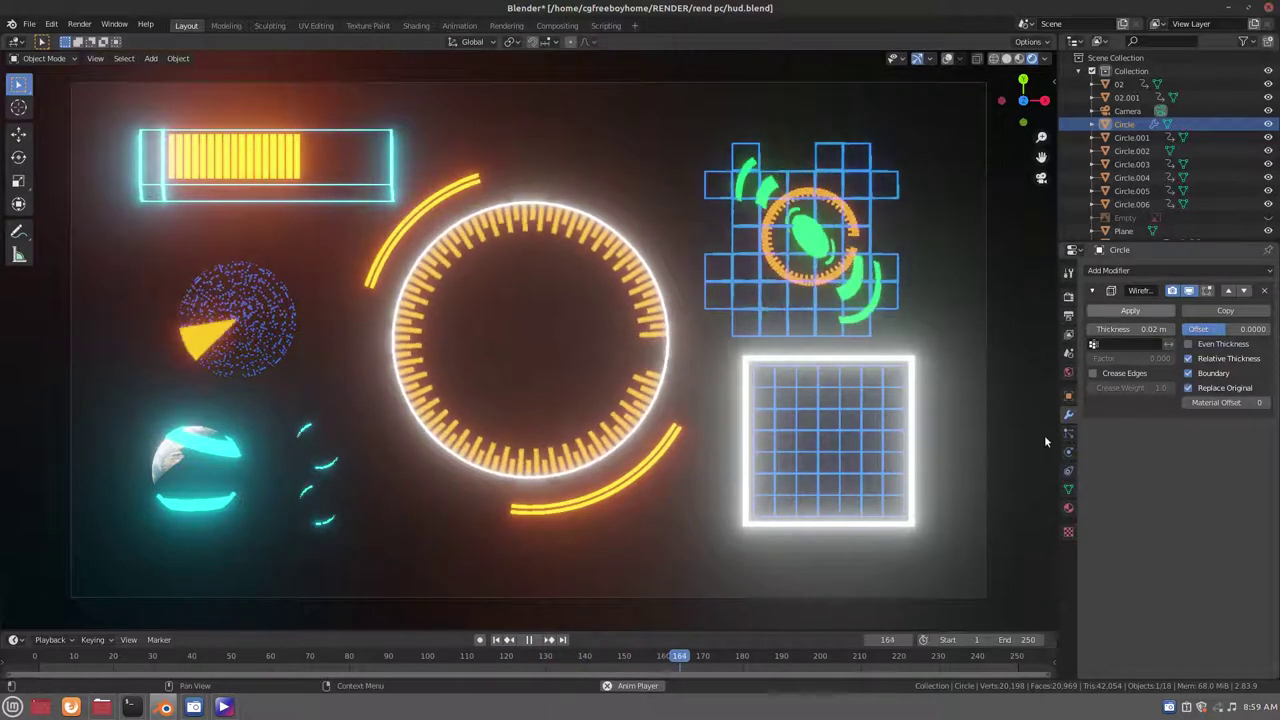
left_click(1068, 507)
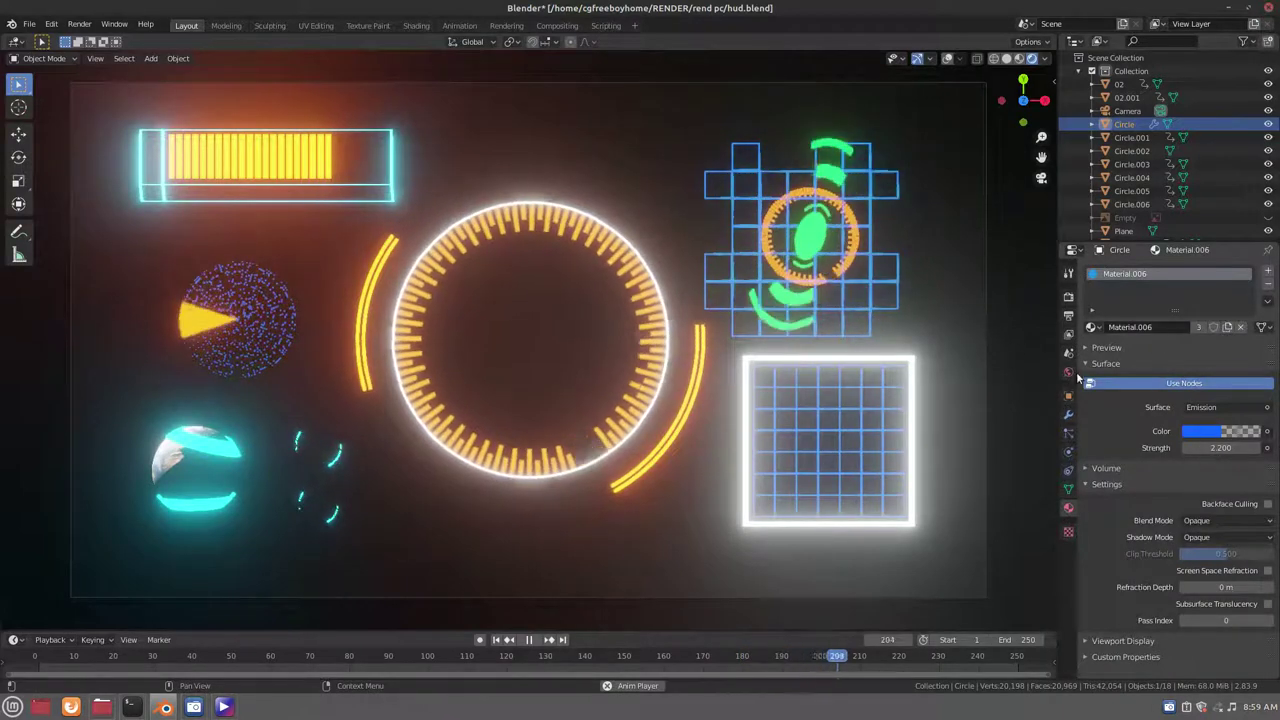
Duplicate the disc's material into Material.011, set its emission colour to red and strength to 65
left_click(1193, 322)
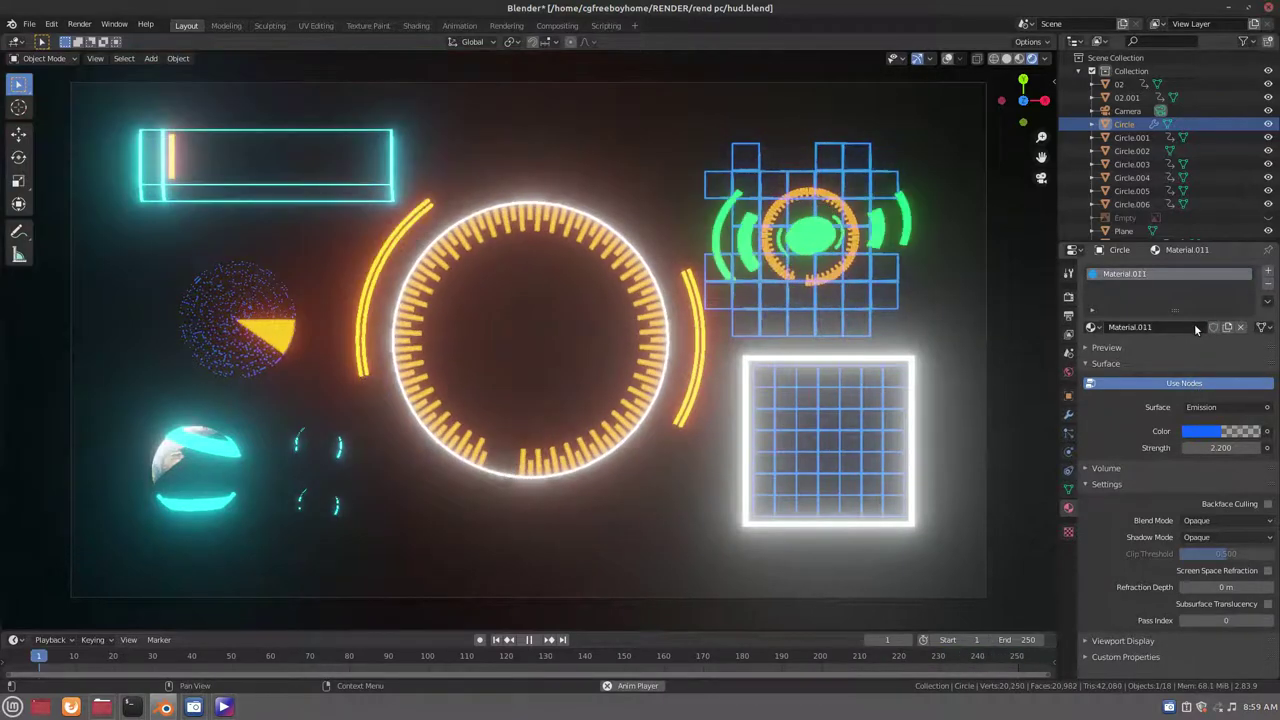
left_click(1233, 432)
left_click(1235, 434)
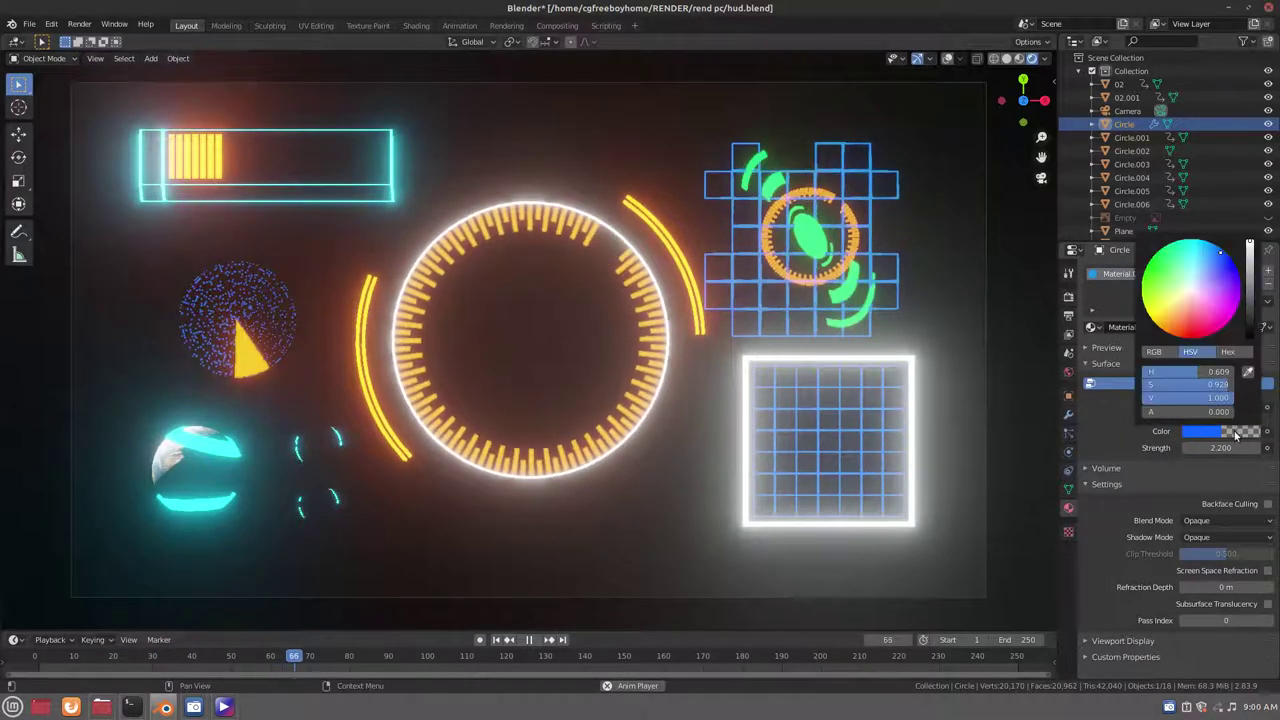
left_click(1193, 334)
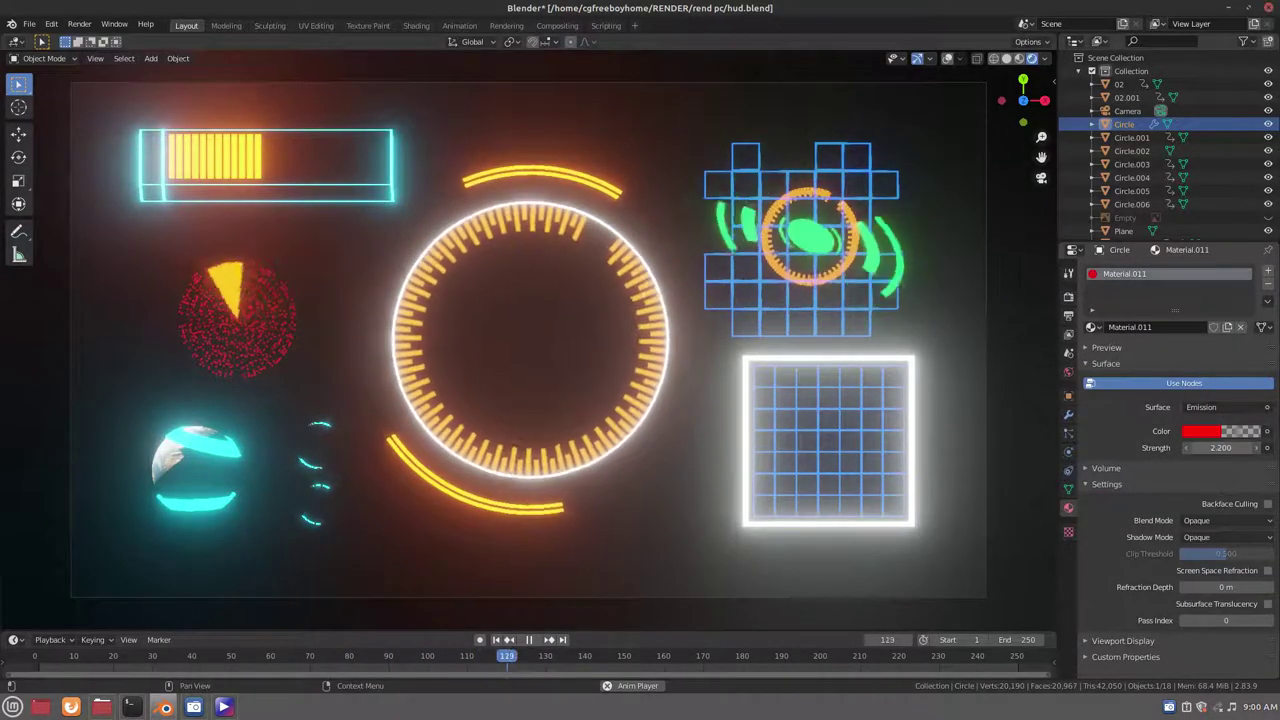
mouse_move(1220, 447)
left_mouse_down()
mouse_move(1270, 447)
mouse_move(1222, 447)
left_mouse_up()
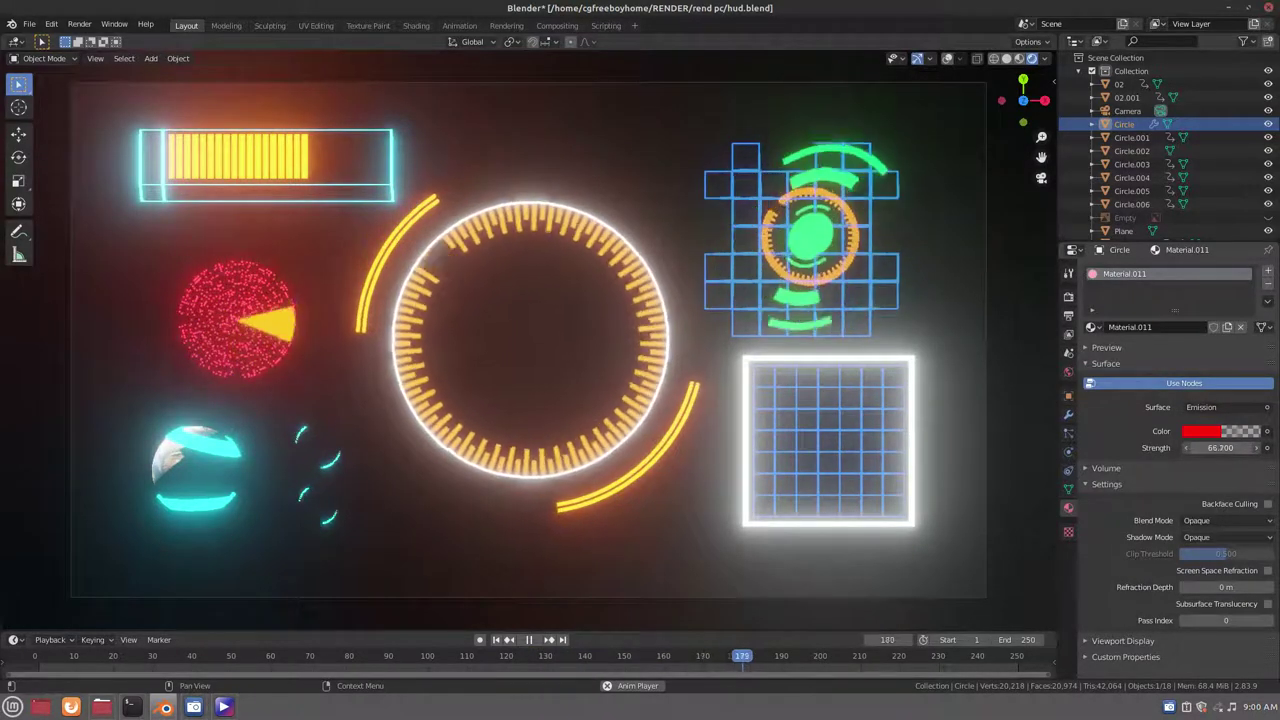
Uncheck Relative Thickness, toggle Even Thickness and Boundary, and set wireframe thickness to 0.01 m
left_click(1068, 414)
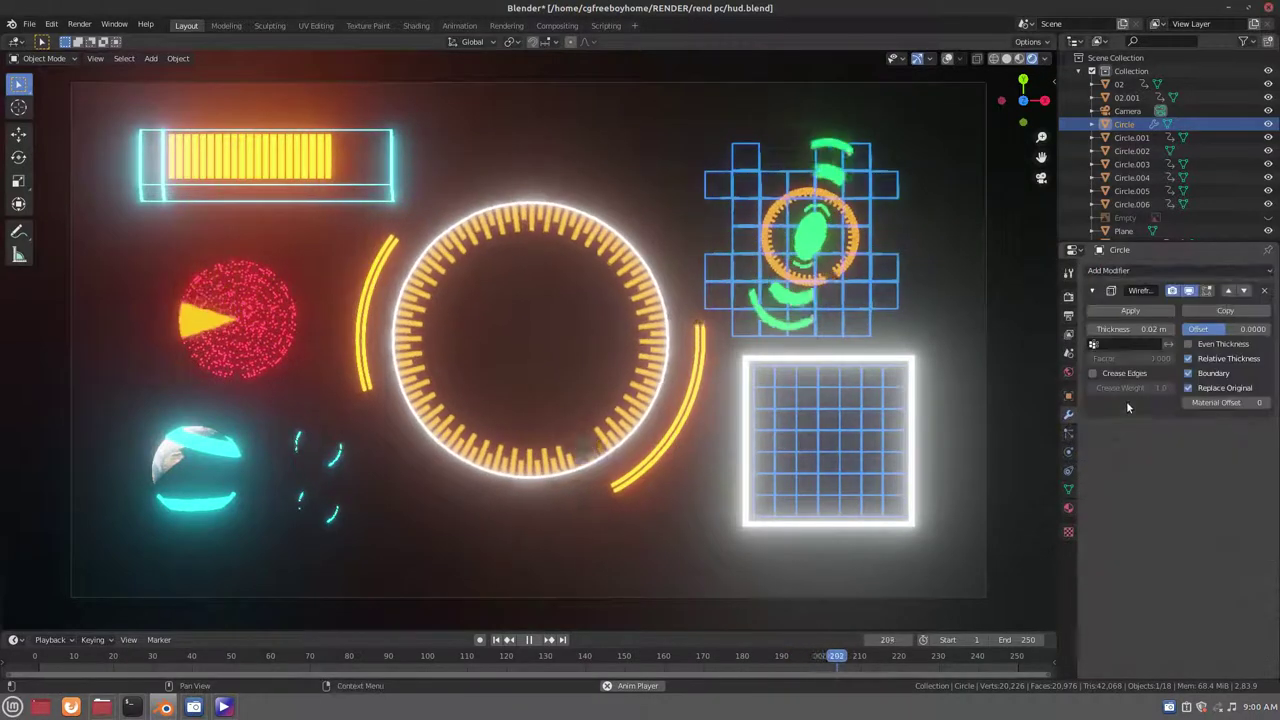
left_click(1189, 360)
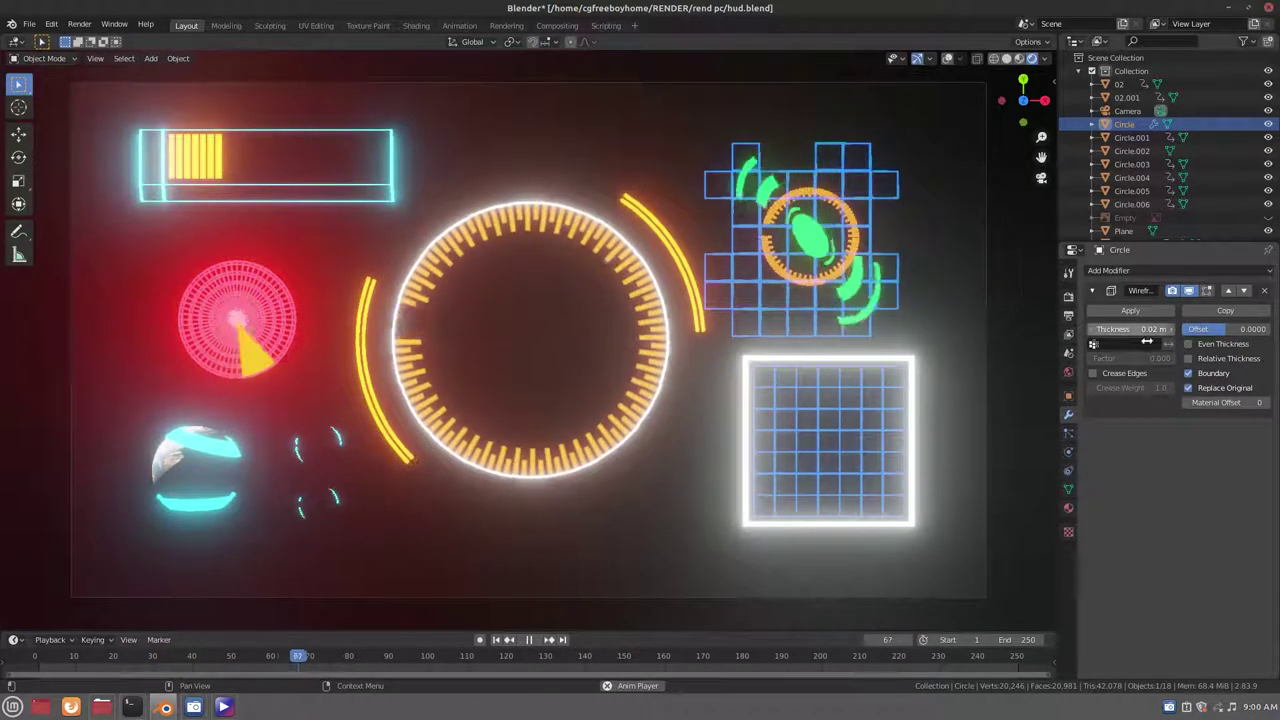
left_click(1189, 344)
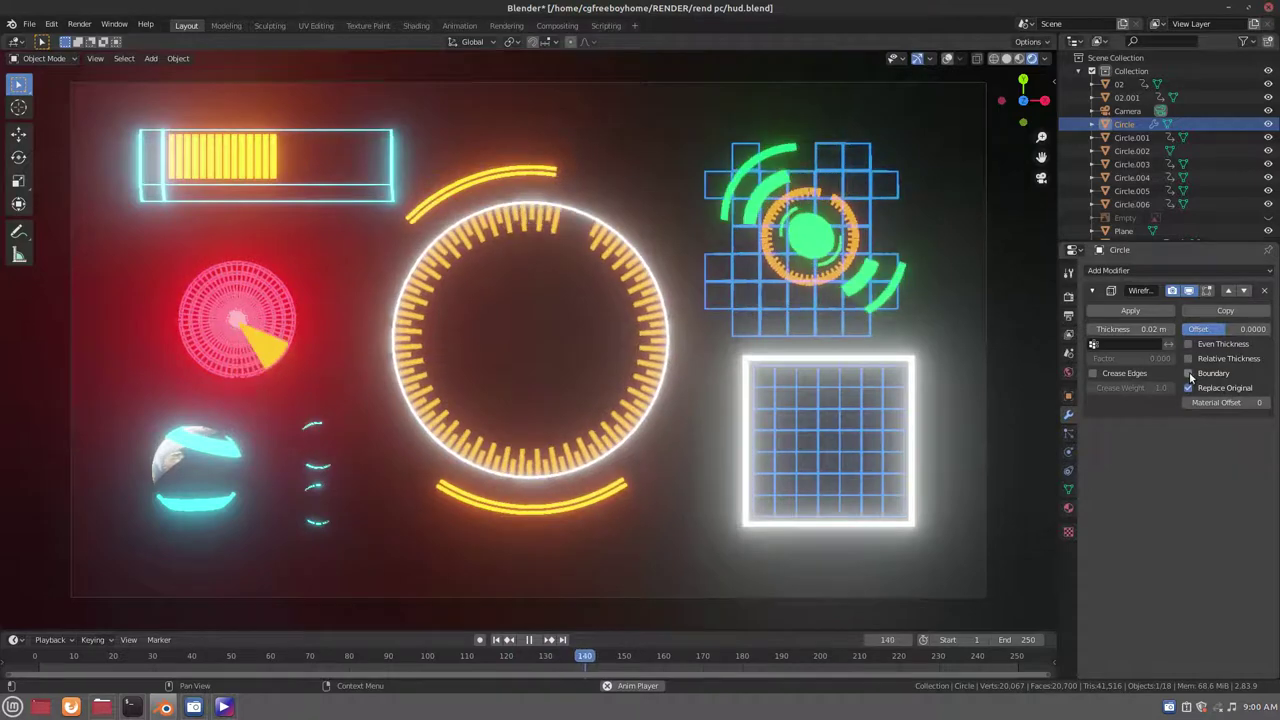
left_click(1189, 373)
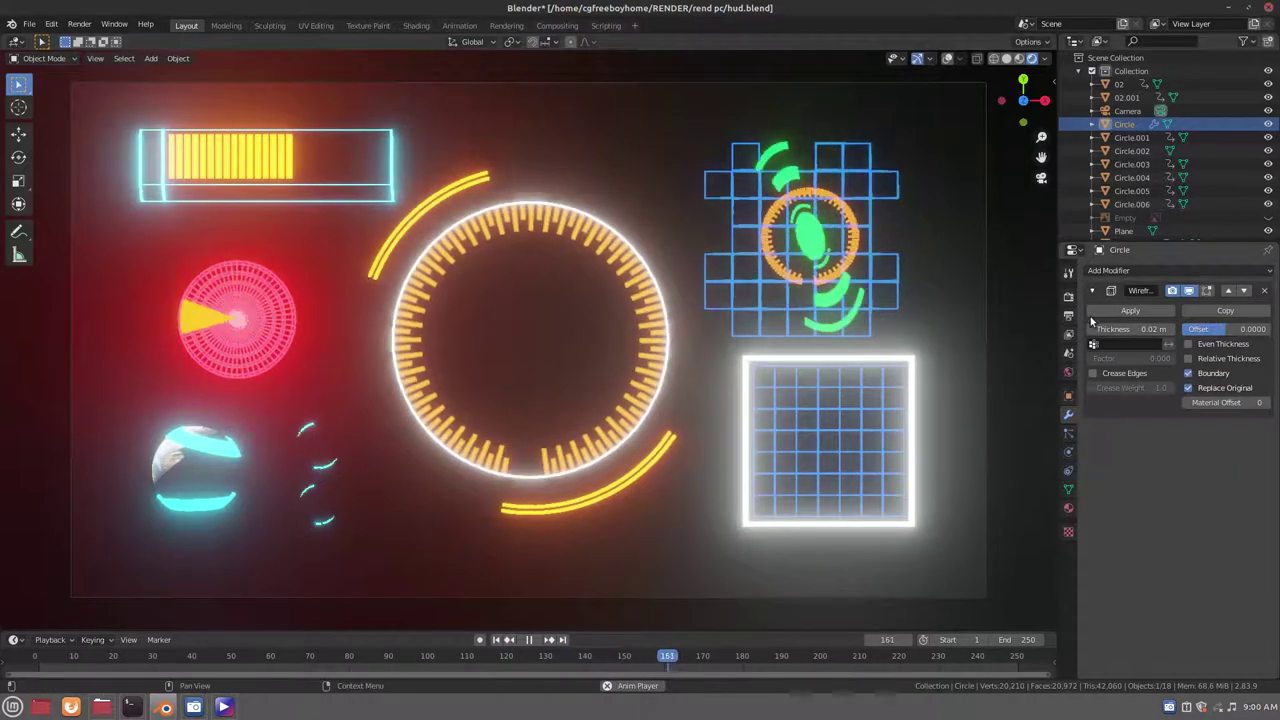
mouse_move(1092, 332)
left_mouse_down()
mouse_move(1080, 332)
mouse_move(1091, 331)
left_mouse_up()
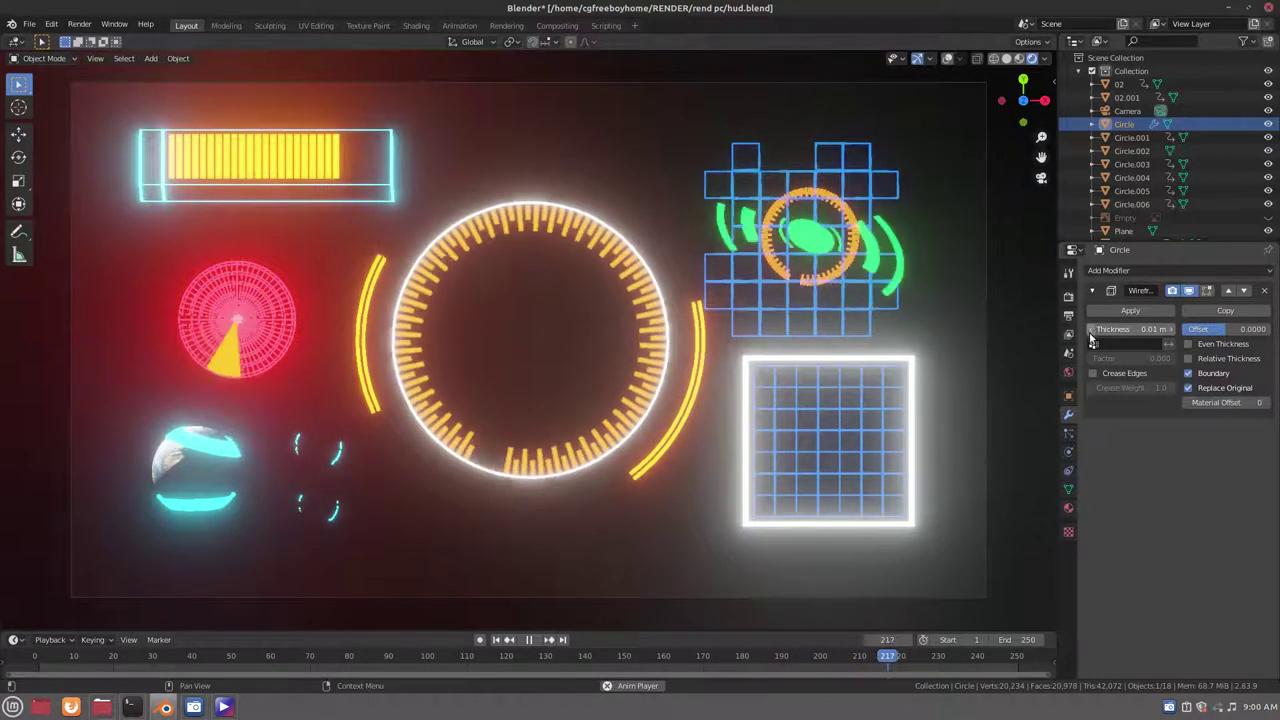
Drag the red disc's Emission Strength down from 65 to 24.2
left_click(1068, 507)
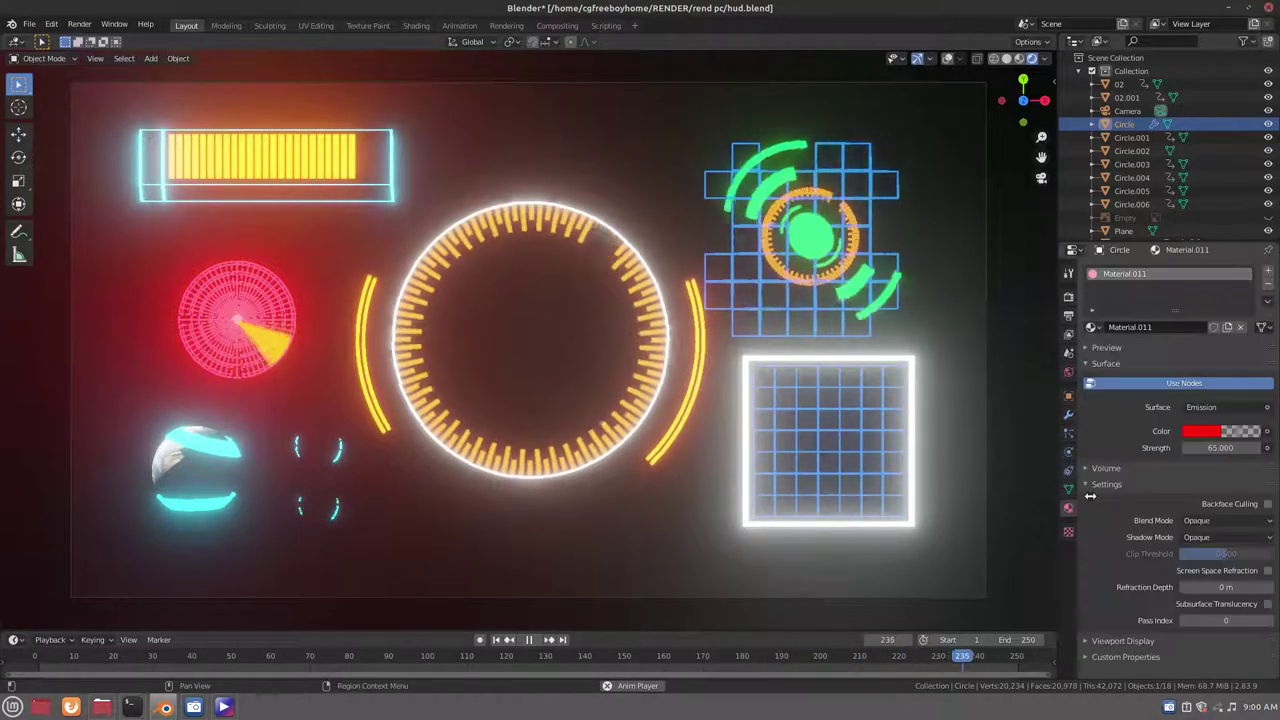
left_click_drag(1236, 448, 1180, 448)
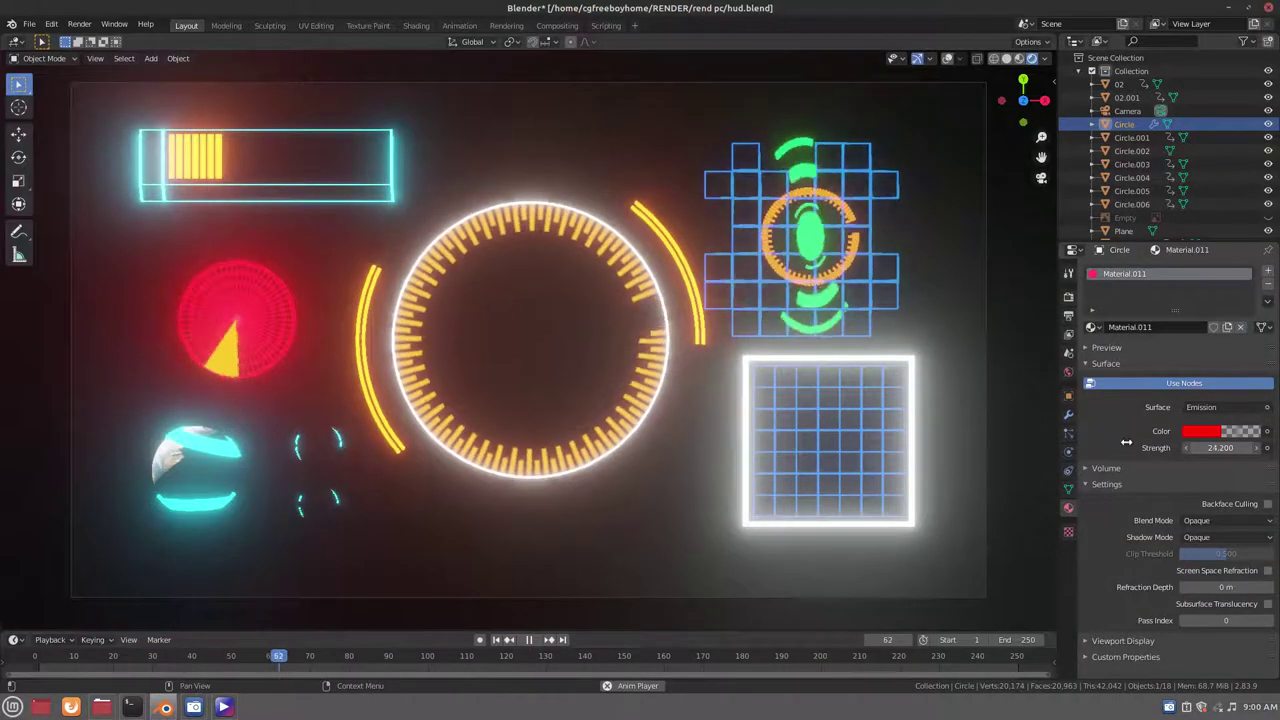
left_click_drag(1180, 448, 1183, 448)
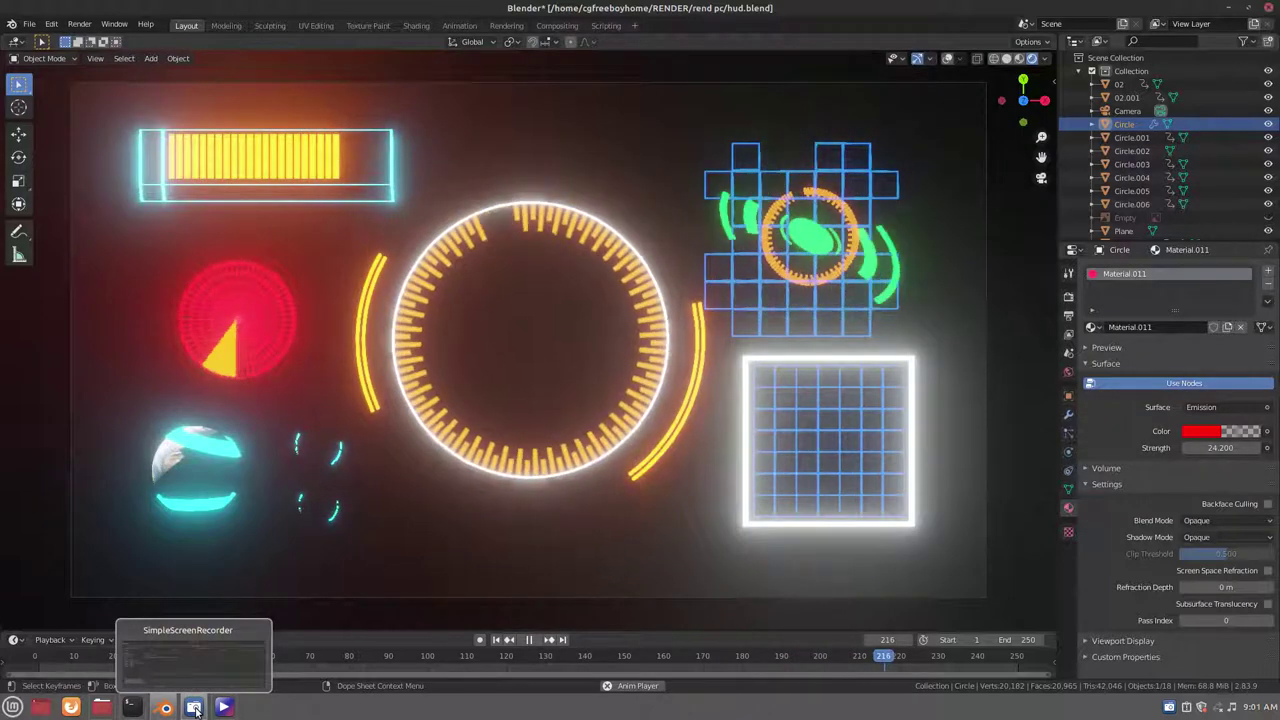
Restore the SimpleScreenRecorder window to a smaller floating size over the Blender scene
left_click(194, 707)
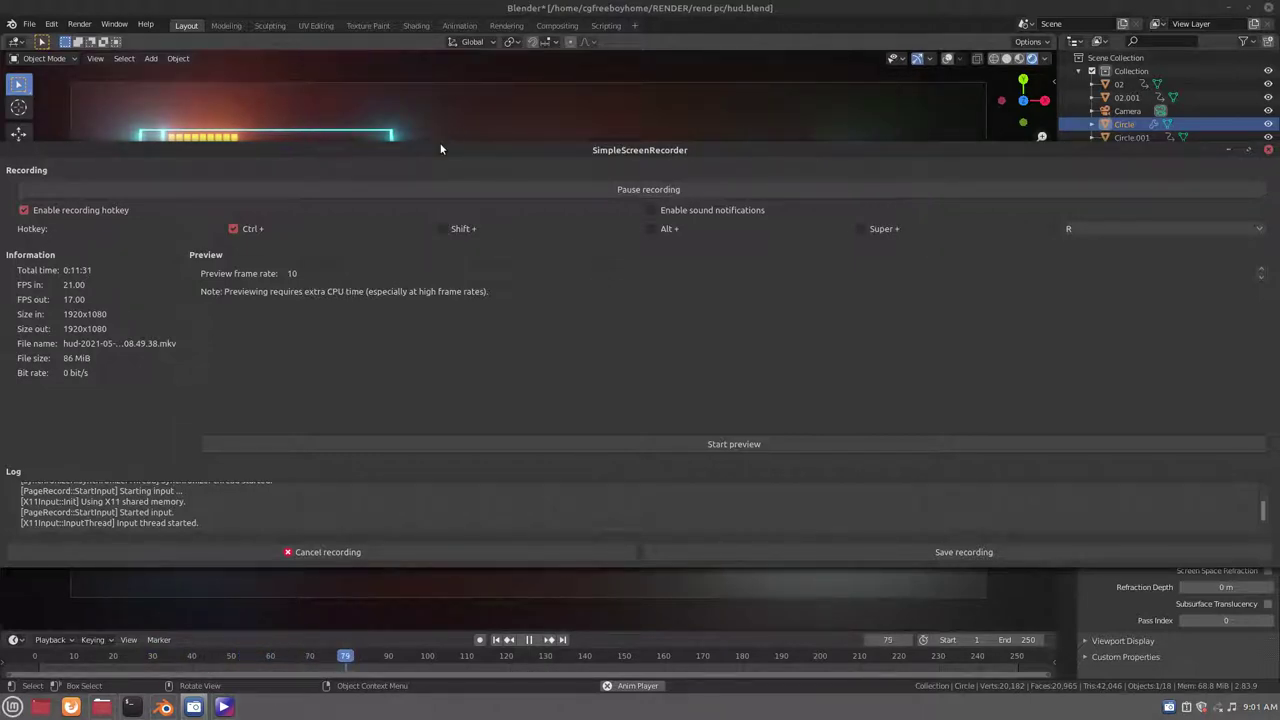
double_click(543, 148)
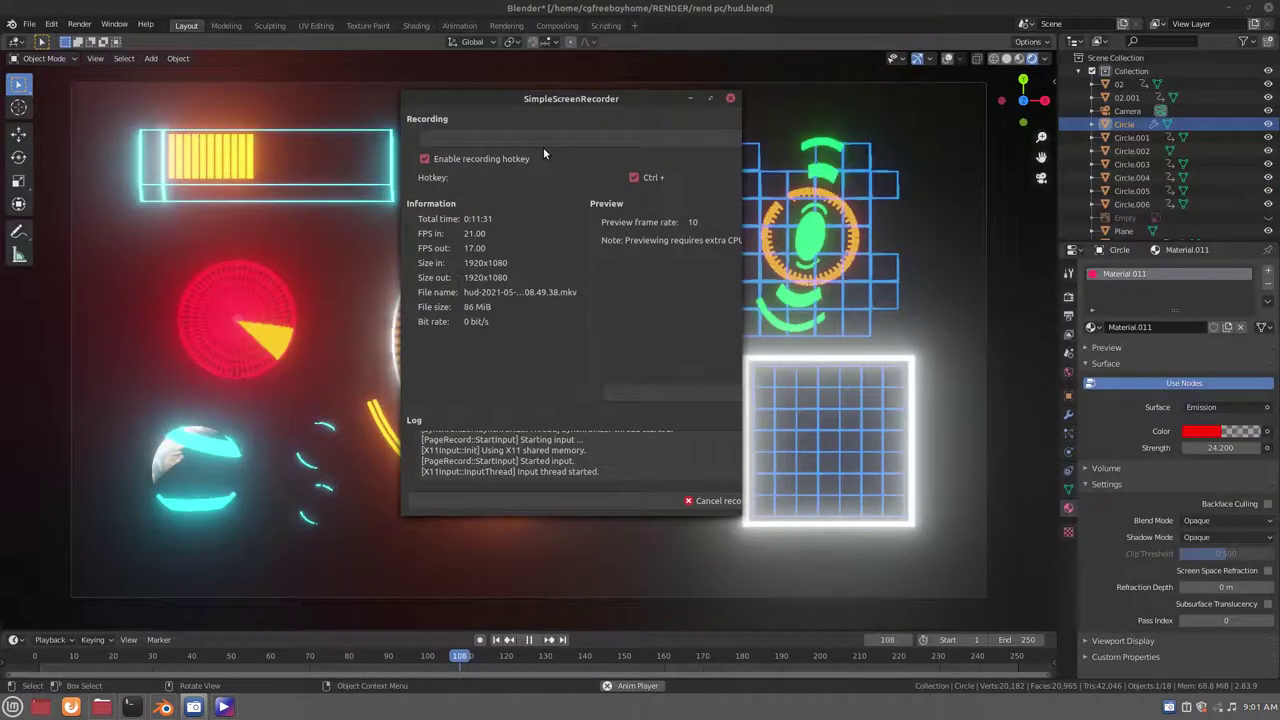
left_click(530, 640)
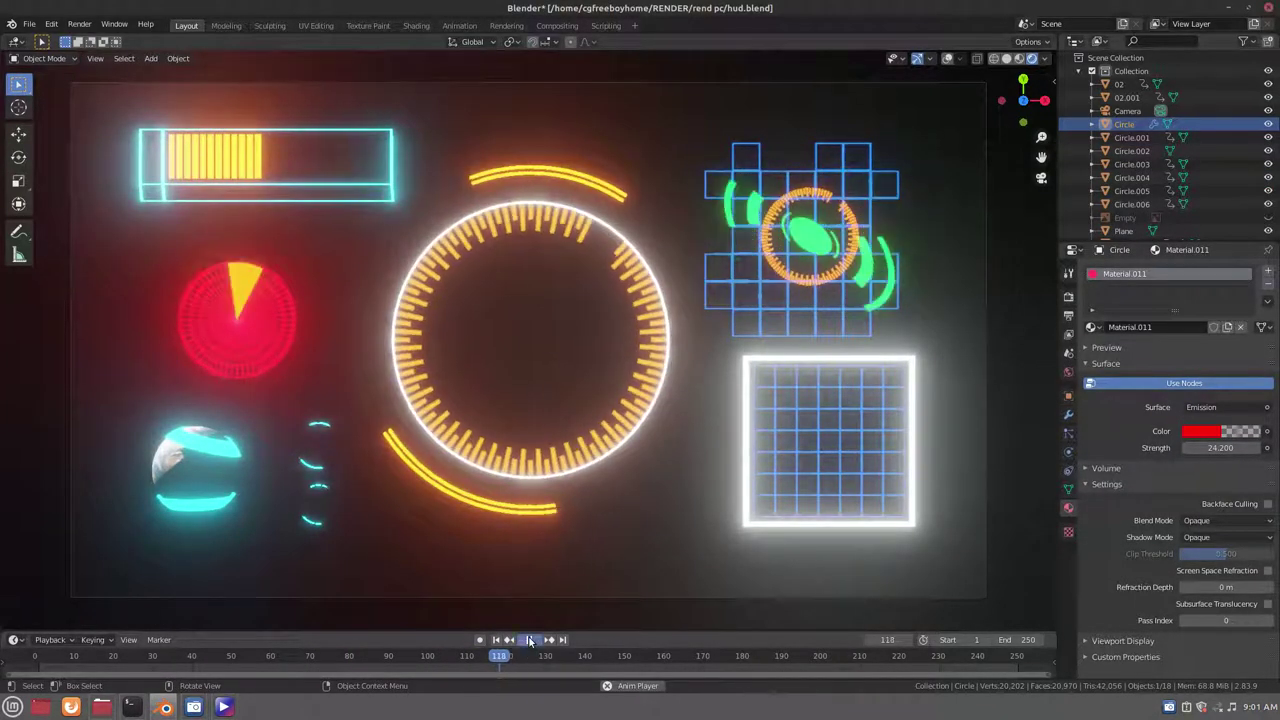
left_click(196, 705)
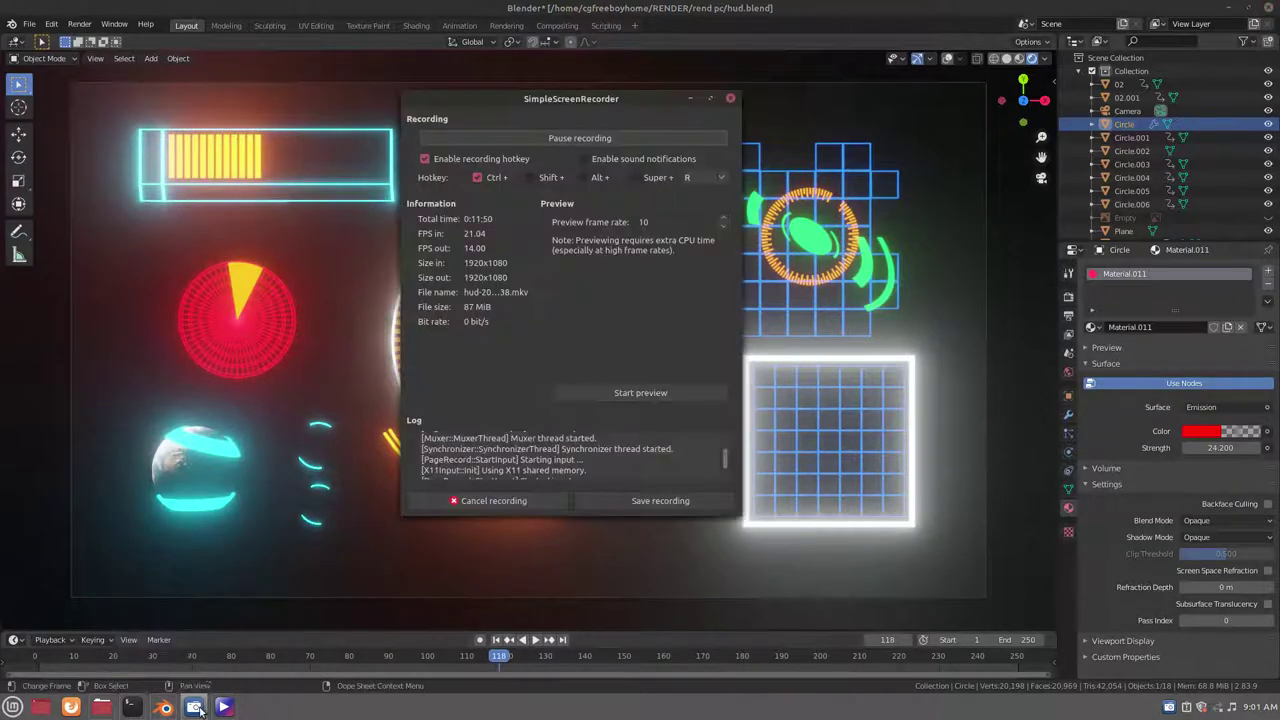